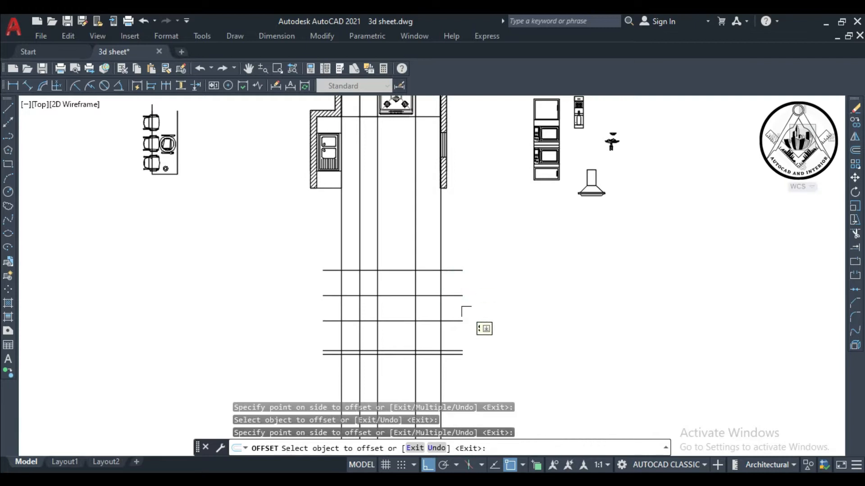
Offset the topmost horizontal elevation line upward to add the cabinet's top edge
{"action": "left_click", "coordinate": [457, 271]}
{"action": "left_click", "coordinate": [477, 267]}
{"action": "key", "text": "Escape"}
Trim the vertical projection lines above the top edge and below the base line of the elevation
{"action": "type", "text": "r"}
{"action": "key", "text": "Return"}
{"action": "left_click", "coordinate": [468, 226]}
{"action": "left_click", "coordinate": [321, 225]}
{"action": "left_click", "coordinate": [465, 394]}
{"action": "left_click", "coordinate": [299, 370]}
Trim the side overshoots of the horizontal lines and the inner vertical segments crossing the backsplash and plinth bands
{"action": "scroll", "coordinate": [435, 371], "scroll_direction": "up", "scroll_amount": 3}
{"action": "left_click", "coordinate": [493, 291]}
{"action": "scroll", "coordinate": [420, 284], "scroll_direction": "up", "scroll_amount": 2}
{"action": "left_click", "coordinate": [495, 310]}
{"action": "left_click", "coordinate": [222, 309]}
{"action": "scroll", "coordinate": [450, 342], "scroll_direction": "down", "scroll_amount": 3}
{"action": "left_click", "coordinate": [504, 317]}
{"action": "left_click", "coordinate": [486, 221]}
{"action": "left_click", "coordinate": [494, 304]}
{"action": "left_click", "coordinate": [372, 311]}
{"action": "left_click", "coordinate": [371, 224]}
{"action": "scroll", "coordinate": [450, 300], "scroll_direction": "up", "scroll_amount": 2}
{"action": "left_click", "coordinate": [458, 288]}
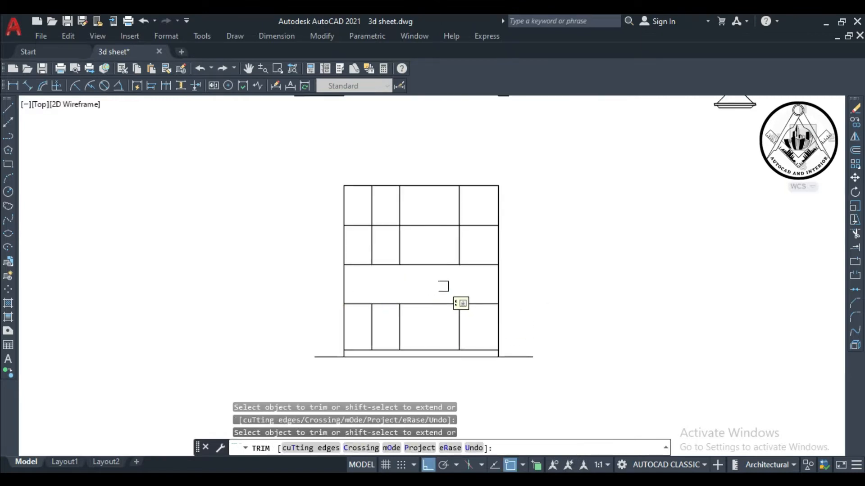
{"action": "scroll", "coordinate": [443, 287], "scroll_direction": "down", "scroll_amount": 2}
{"action": "key", "text": "Escape"}
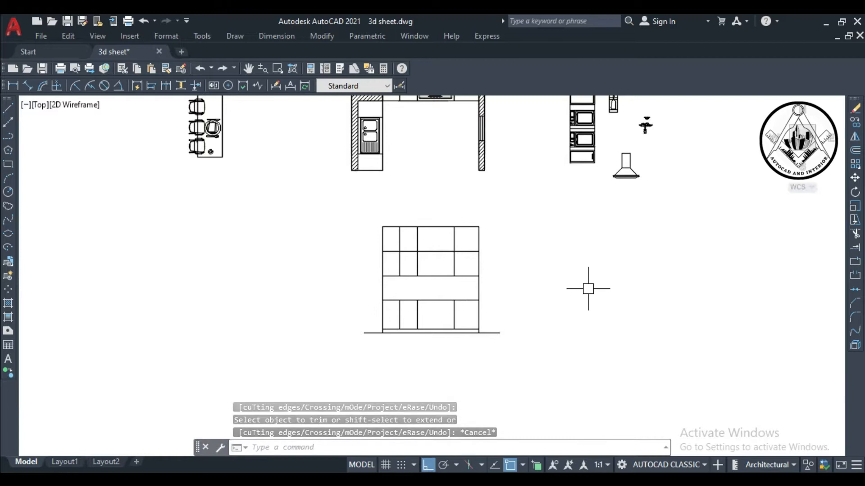
Offset the base cabinet's right-hand vertical divider 8 inches to the left to form a narrow bay
{"action": "scroll", "coordinate": [658, 315], "scroll_direction": "up", "scroll_amount": 4}
{"action": "type", "text": "o"}
{"action": "key", "text": "space"}
{"action": "type", "text": "8"}
{"action": "key", "text": "space"}
{"action": "left_click", "coordinate": [476, 318]}
{"action": "left_click", "coordinate": [425, 311]}
{"action": "key", "text": "space"}
Offset the countertop line downward twice at 9 inches to create two drawer lines
{"action": "key", "text": "space"}
{"action": "type", "text": "9"}
{"action": "left_click", "coordinate": [418, 283]}
{"action": "left_click", "coordinate": [422, 299]}
{"action": "left_click", "coordinate": [426, 306]}
{"action": "left_click", "coordinate": [436, 345]}
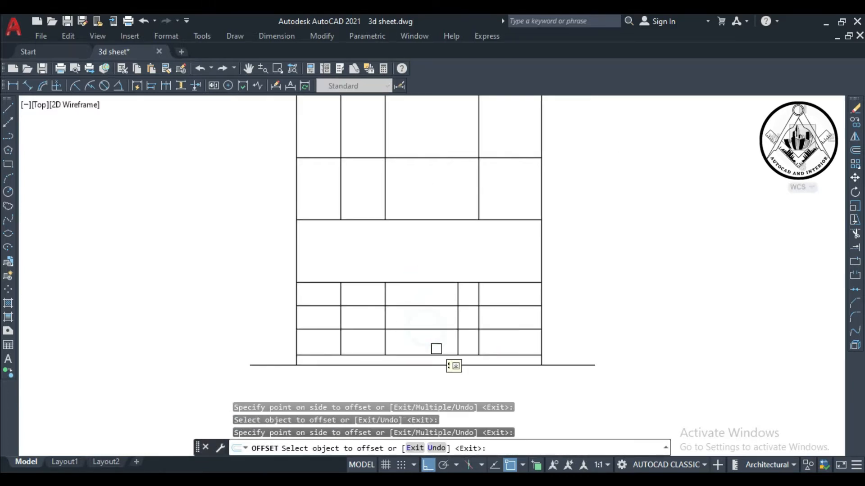
Trim and delete the two drawer lines outside the wide drawer bay of the base cabinets
{"action": "type", "text": "tr"}
{"action": "left_click", "coordinate": [365, 330]}
{"action": "left_click", "coordinate": [467, 306]}
{"action": "key", "text": "Escape"}
{"action": "left_click", "coordinate": [515, 330]}
{"action": "left_click", "coordinate": [509, 305]}
{"action": "left_click", "coordinate": [318, 329]}
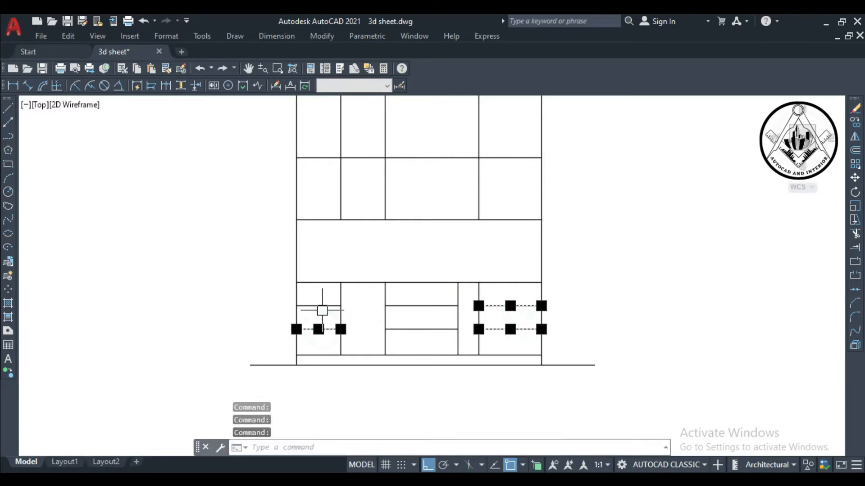
{"action": "left_click", "coordinate": [323, 306]}
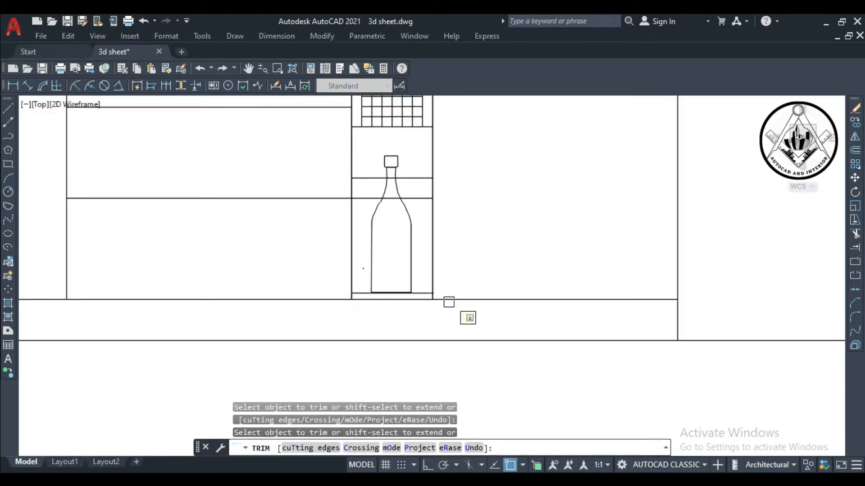
{"action": "scroll", "coordinate": [471, 277], "scroll_direction": "down", "scroll_amount": 2}
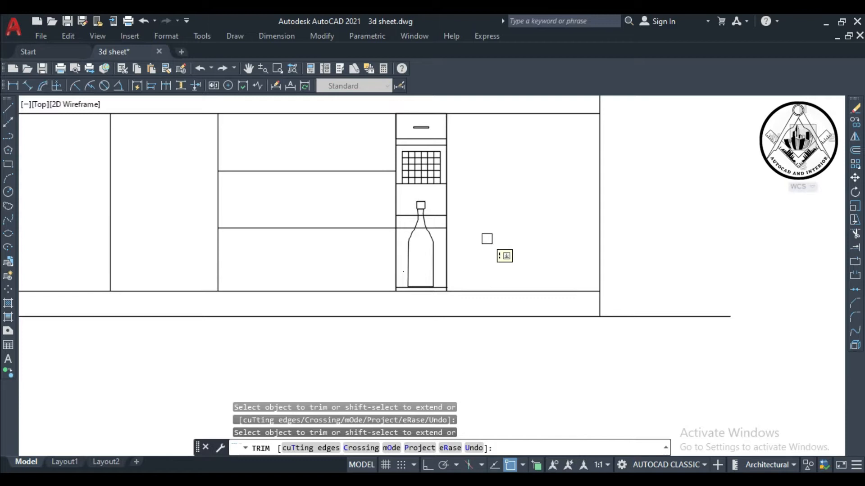
{"action": "key", "text": "Escape"}
{"action": "scroll", "coordinate": [431, 261], "scroll_direction": "down", "scroll_amount": 6}
{"action": "scroll", "coordinate": [450, 254], "scroll_direction": "down", "scroll_amount": 2}
{"action": "scroll", "coordinate": [448, 271], "scroll_direction": "up", "scroll_amount": 2}
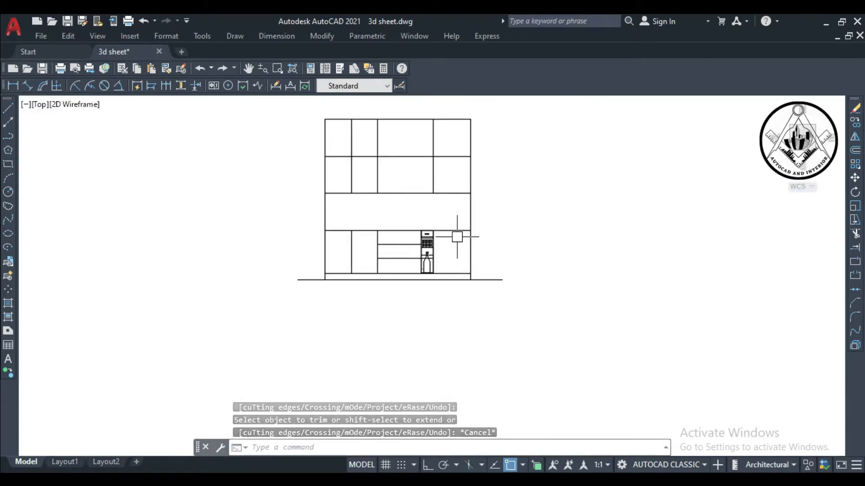
{"action": "scroll", "coordinate": [457, 237], "scroll_direction": "down", "scroll_amount": 2}
Offset the vertical divider at the right of the upper cabinets' middle bay 1'-6" to the left
{"action": "scroll", "coordinate": [451, 192], "scroll_direction": "up", "scroll_amount": 4}
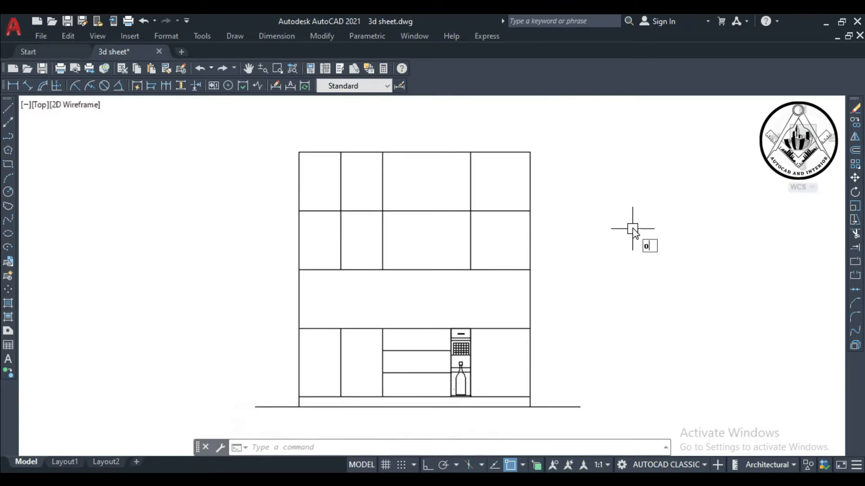
{"action": "key", "text": "Return"}
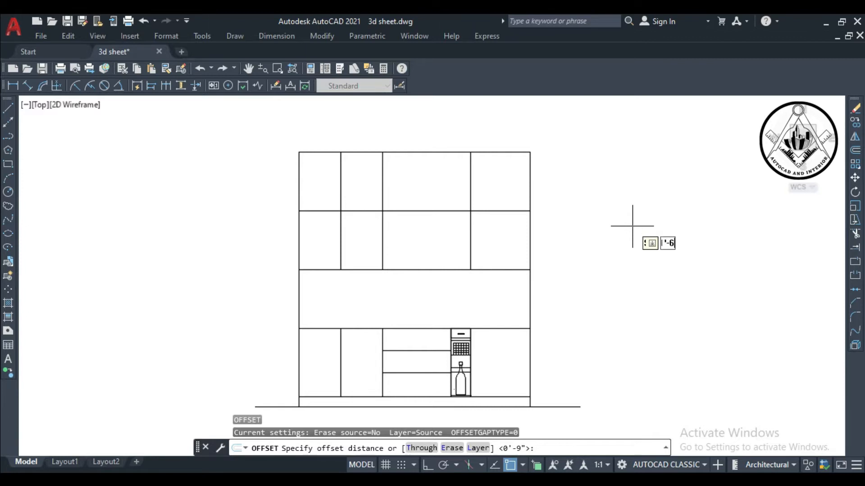
{"action": "type", "text": "1'-6\""}
{"action": "key", "text": "Return"}
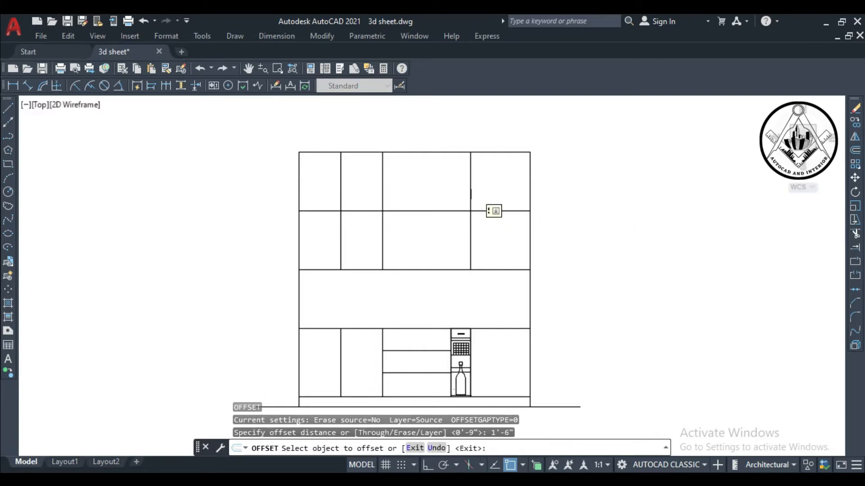
{"action": "left_click", "coordinate": [469, 191]}
{"action": "left_click", "coordinate": [416, 193]}
{"action": "key", "text": "Escape"}
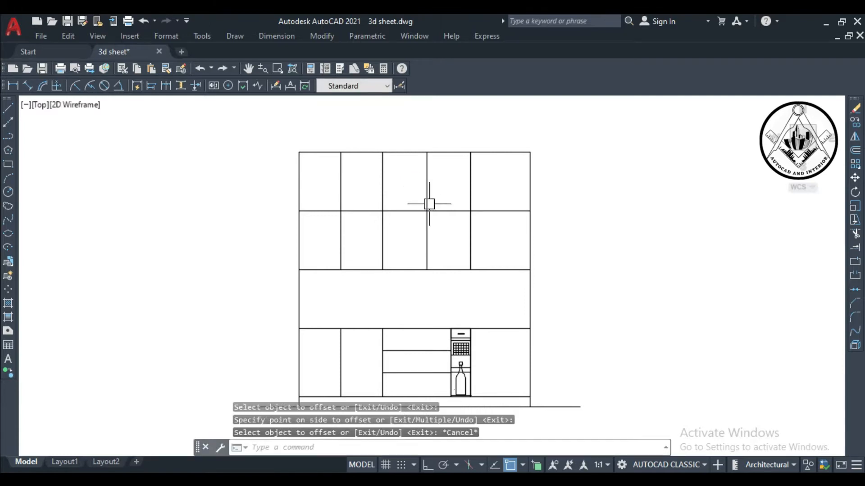
Trim the new middle divider below the upper shelf line
{"action": "type", "text": "tr"}
{"action": "key", "text": "Return"}
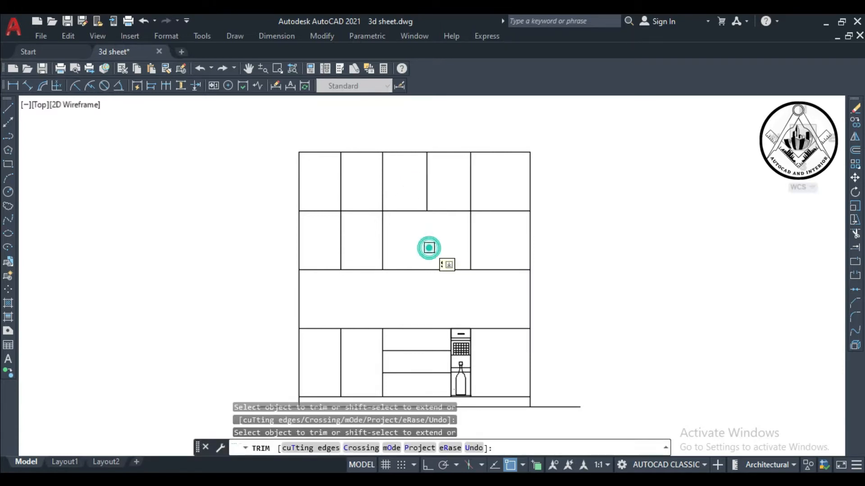
{"action": "scroll", "coordinate": [429, 247], "scroll_direction": "down", "scroll_amount": 1}
{"action": "key", "text": "Escape"}
Delete the five vertical projection lines extending above the kitchen plan
{"action": "scroll", "coordinate": [429, 248], "scroll_direction": "down", "scroll_amount": 5}
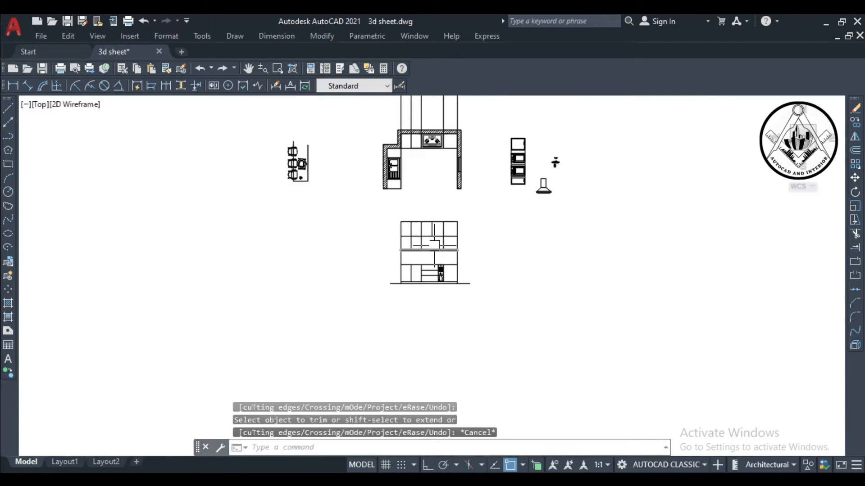
{"action": "scroll", "coordinate": [448, 220], "scroll_direction": "down", "scroll_amount": 2}
{"action": "scroll", "coordinate": [461, 145], "scroll_direction": "up", "scroll_amount": 2}
{"action": "left_click", "coordinate": [459, 145]}
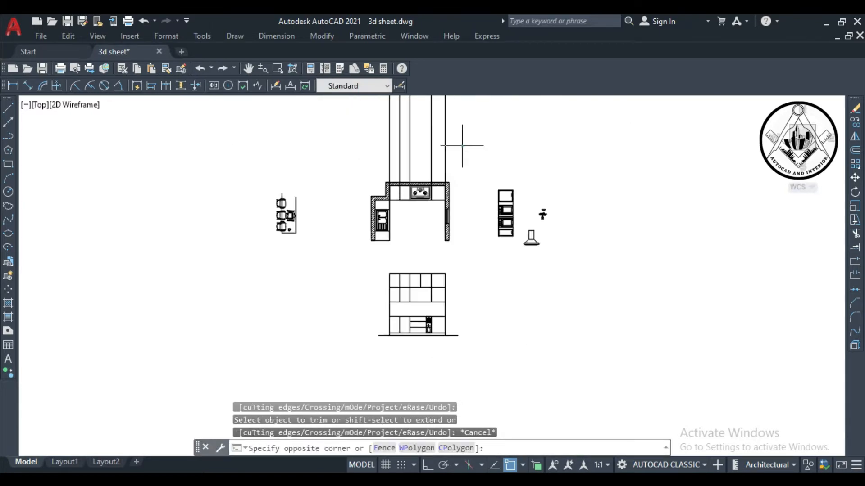
{"action": "left_click", "coordinate": [375, 141]}
{"action": "key", "text": "Delete"}
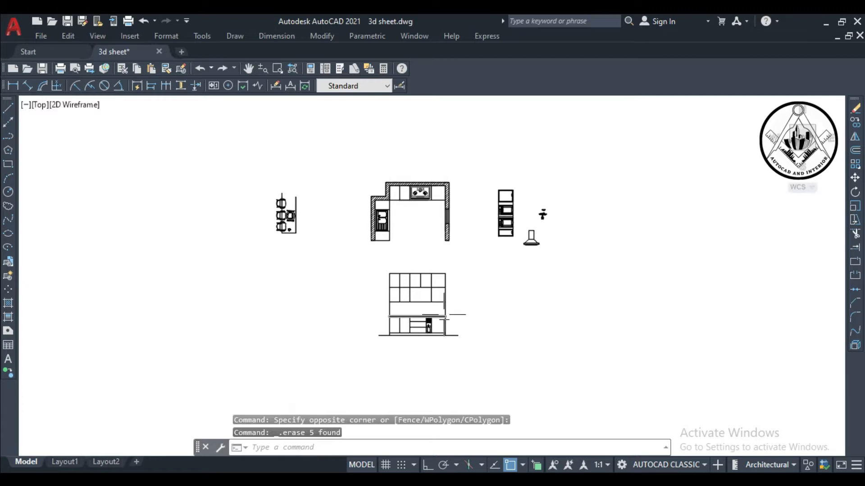
Delete the remaining short divider in the middle bay of the upper cabinets
{"action": "scroll", "coordinate": [425, 301], "scroll_direction": "up", "scroll_amount": 3}
{"action": "left_click", "coordinate": [410, 257]}
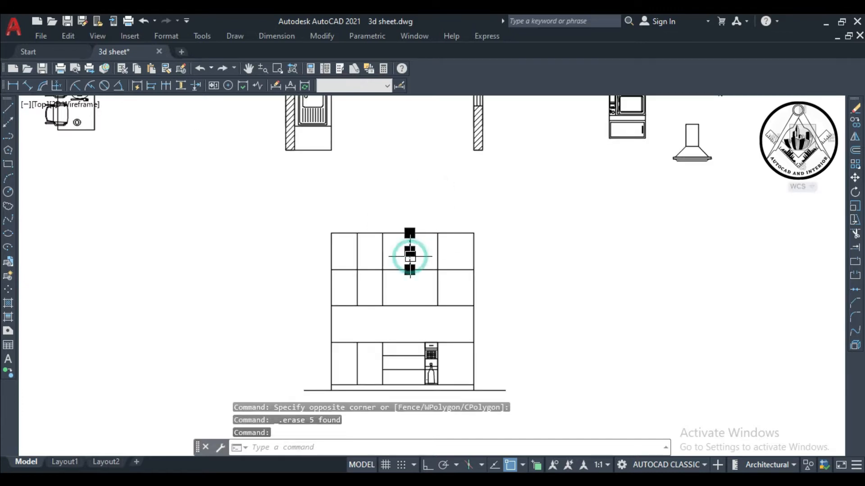
{"action": "key", "text": "Delete"}
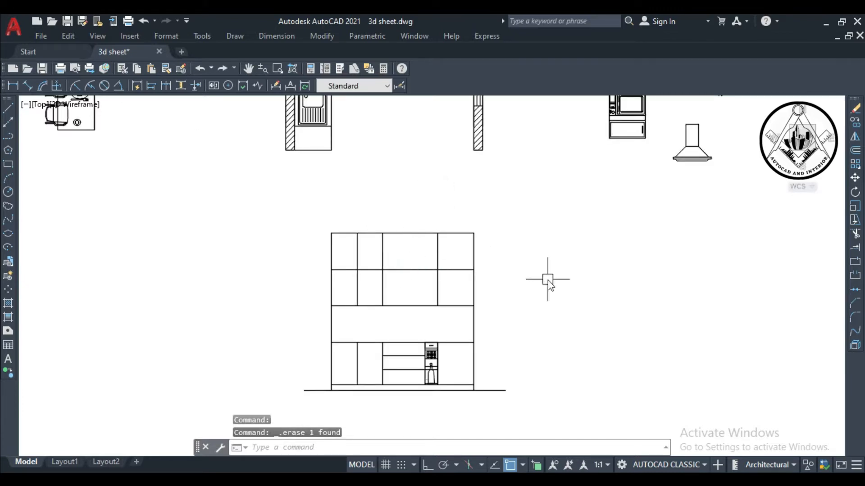
Trim the shelf line and bottom line across the middle bay of the upper cabinets to open the hood space
{"action": "type", "text": "tr"}
{"action": "key", "text": "Return"}
{"action": "left_click", "coordinate": [415, 272]}
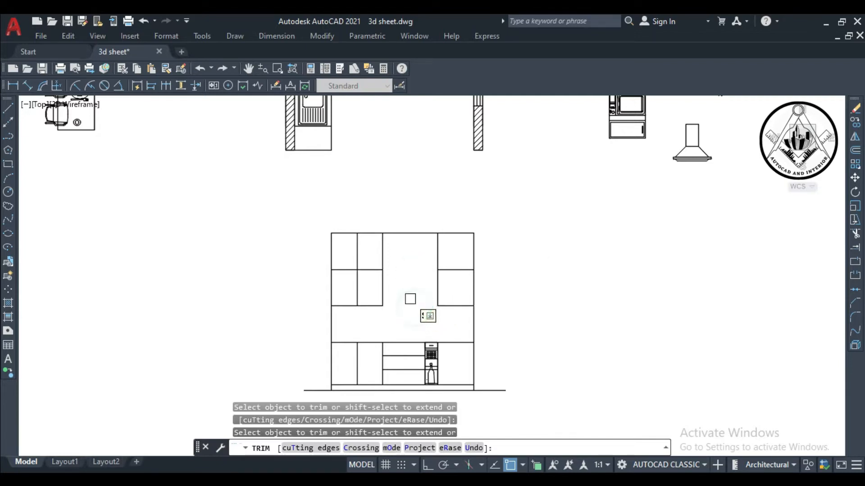
{"action": "scroll", "coordinate": [410, 299], "scroll_direction": "down", "scroll_amount": 2}
{"action": "key", "text": "Escape"}
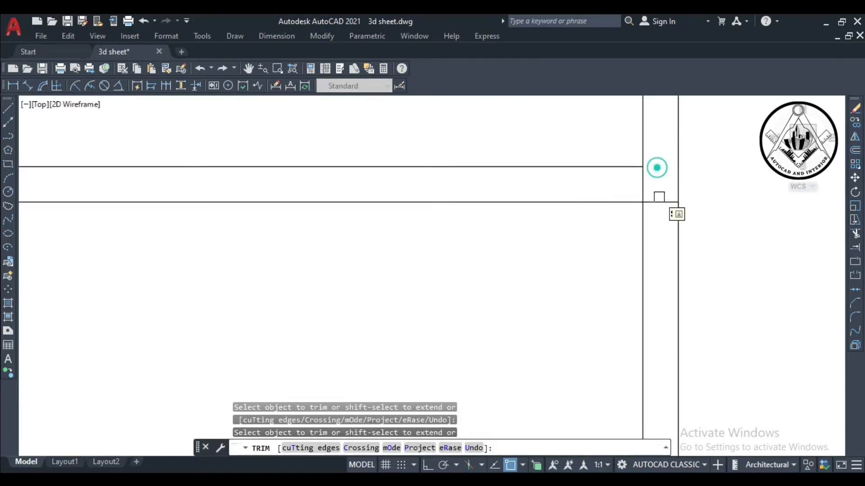
Trim the overlapping ends of the offset frame lines at the cabinet corners
{"action": "scroll", "coordinate": [658, 168], "scroll_direction": "down", "scroll_amount": 5}
{"action": "left_click", "coordinate": [614, 357]}
{"action": "scroll", "coordinate": [615, 396], "scroll_direction": "up", "scroll_amount": 8}
{"action": "left_click", "coordinate": [634, 232]}
{"action": "scroll", "coordinate": [638, 259], "scroll_direction": "down", "scroll_amount": 6}
{"action": "scroll", "coordinate": [355, 297], "scroll_direction": "up", "scroll_amount": 4}
{"action": "left_click", "coordinate": [632, 321]}
{"action": "scroll", "coordinate": [611, 288], "scroll_direction": "down", "scroll_amount": 4}
{"action": "scroll", "coordinate": [611, 370], "scroll_direction": "up", "scroll_amount": 5}
{"action": "left_click", "coordinate": [644, 239]}
{"action": "scroll", "coordinate": [637, 252], "scroll_direction": "down", "scroll_amount": 5}
{"action": "scroll", "coordinate": [504, 246], "scroll_direction": "up", "scroll_amount": 5}
{"action": "scroll", "coordinate": [529, 279], "scroll_direction": "down", "scroll_amount": 5}
{"action": "left_click", "coordinate": [441, 182]}
{"action": "scroll", "coordinate": [360, 178], "scroll_direction": "up", "scroll_amount": 5}
{"action": "scroll", "coordinate": [450, 221], "scroll_direction": "down", "scroll_amount": 5}
{"action": "scroll", "coordinate": [679, 193], "scroll_direction": "up", "scroll_amount": 5}
{"action": "key", "text": "Escape"}
Try offsetting a cabinet frame line by 1 inch, and undo the change
{"action": "type", "text": "o"}
{"action": "key", "text": "Return"}
{"action": "key", "text": "Return"}
{"action": "left_click", "coordinate": [513, 209]}
{"action": "left_click", "coordinate": [513, 232]}
{"action": "key", "text": "Escape"}
{"action": "scroll", "coordinate": [513, 237], "scroll_direction": "down", "scroll_amount": 2}
{"action": "key", "text": "ctrl+z"}
{"action": "key", "text": "ctrl+z"}
{"action": "key", "text": "Escape"}
Trim the remaining overlaps where the double frame lines cross the dividers, shelves and drawer edges
{"action": "scroll", "coordinate": [509, 239], "scroll_direction": "down", "scroll_amount": 3}
{"action": "scroll", "coordinate": [489, 252], "scroll_direction": "down", "scroll_amount": 5}
{"action": "scroll", "coordinate": [408, 177], "scroll_direction": "up", "scroll_amount": 5}
{"action": "type", "text": "tr"}
{"action": "key", "text": "Return"}
{"action": "scroll", "coordinate": [394, 184], "scroll_direction": "up", "scroll_amount": 5}
{"action": "left_click", "coordinate": [344, 183]}
{"action": "scroll", "coordinate": [345, 184], "scroll_direction": "down", "scroll_amount": 5}
{"action": "scroll", "coordinate": [414, 181], "scroll_direction": "up", "scroll_amount": 4}
{"action": "scroll", "coordinate": [442, 208], "scroll_direction": "down", "scroll_amount": 5}
{"action": "scroll", "coordinate": [596, 206], "scroll_direction": "up", "scroll_amount": 7}
{"action": "left_click", "coordinate": [543, 197]}
{"action": "scroll", "coordinate": [544, 197], "scroll_direction": "down", "scroll_amount": 5}
{"action": "scroll", "coordinate": [522, 203], "scroll_direction": "up", "scroll_amount": 5}
{"action": "left_click", "coordinate": [521, 202]}
{"action": "scroll", "coordinate": [529, 198], "scroll_direction": "down", "scroll_amount": 5}
{"action": "scroll", "coordinate": [450, 329], "scroll_direction": "up", "scroll_amount": 5}
{"action": "left_click", "coordinate": [450, 328]}
{"action": "scroll", "coordinate": [450, 329], "scroll_direction": "down", "scroll_amount": 5}
{"action": "scroll", "coordinate": [383, 271], "scroll_direction": "down", "scroll_amount": 5}
{"action": "key", "text": "Escape"}
Offset the top edge line of the upper cabinets inward by 1 inch
{"action": "type", "text": "o"}
{"action": "key", "text": "Return"}
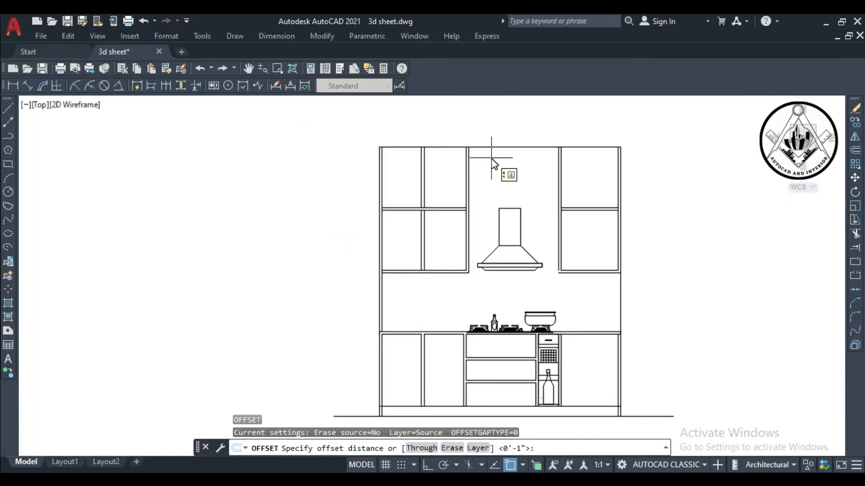
{"action": "key", "text": "Return"}
{"action": "left_click", "coordinate": [491, 148]}
{"action": "key", "text": "Escape"}
Trim the crossing ends of the inner frame lines on the upper and base cabinets
{"action": "type", "text": "tr"}
{"action": "key", "text": "Return"}
{"action": "scroll", "coordinate": [429, 340], "scroll_direction": "up", "scroll_amount": 5}
{"action": "scroll", "coordinate": [411, 314], "scroll_direction": "up", "scroll_amount": 3}
{"action": "scroll", "coordinate": [428, 270], "scroll_direction": "down", "scroll_amount": 5}
{"action": "scroll", "coordinate": [402, 286], "scroll_direction": "up", "scroll_amount": 5}
{"action": "scroll", "coordinate": [370, 279], "scroll_direction": "up", "scroll_amount": 5}
{"action": "left_click", "coordinate": [364, 288]}
{"action": "left_click", "coordinate": [594, 299]}
{"action": "scroll", "coordinate": [599, 299], "scroll_direction": "down", "scroll_amount": 5}
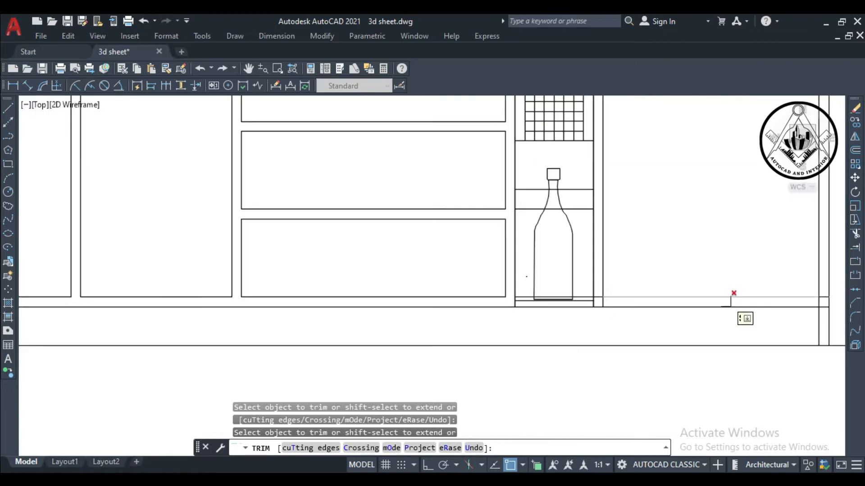
{"action": "key", "text": "Escape"}
Delete the inner bottom frame line of the right-hand base cabinet
{"action": "left_click", "coordinate": [615, 298]}
{"action": "key", "text": "Delete"}
{"action": "scroll", "coordinate": [580, 284], "scroll_direction": "down", "scroll_amount": 5}
Extend and trim the inner frame lines at the cabinet corners, clearing them from the backsplash and plinth
{"action": "scroll", "coordinate": [497, 154], "scroll_direction": "up", "scroll_amount": 4}
{"action": "scroll", "coordinate": [369, 232], "scroll_direction": "up", "scroll_amount": 2}
{"action": "type", "text": "ex"}
{"action": "left_click", "coordinate": [336, 199]}
{"action": "type", "text": "tr"}
{"action": "scroll", "coordinate": [373, 257], "scroll_direction": "down", "scroll_amount": 2}
{"action": "type", "text": "f"}
{"action": "scroll", "coordinate": [509, 216], "scroll_direction": "up", "scroll_amount": 4}
{"action": "left_click", "coordinate": [498, 213]}
{"action": "left_click", "coordinate": [519, 230], "text": "shift"}
Delete the top edge line of the range hood's chimney
{"action": "scroll", "coordinate": [517, 255], "scroll_direction": "down", "scroll_amount": 5}
{"action": "left_click", "coordinate": [471, 185]}
{"action": "key", "text": "Delete"}
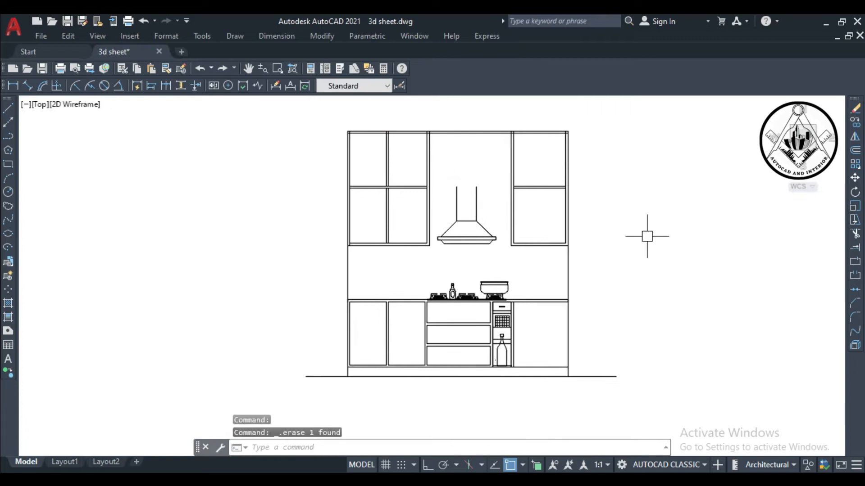
Extend the range hood's chimney lines up to the top edge of the cabinets
{"action": "type", "text": "ex"}
{"action": "scroll", "coordinate": [458, 203], "scroll_direction": "down", "scroll_amount": 5}
{"action": "key", "text": "Escape"}
Move the microwave oven block into place in the right-hand tall cabinet
{"action": "type", "text": "m"}
{"action": "left_click", "coordinate": [537, 105]}
{"action": "left_click", "coordinate": [599, 224]}
{"action": "key", "text": "space"}
{"action": "scroll", "coordinate": [581, 205], "scroll_direction": "up", "scroll_amount": 5}
{"action": "left_click", "coordinate": [598, 210]}
{"action": "scroll", "coordinate": [547, 255], "scroll_direction": "up", "scroll_amount": 3}
{"action": "left_click", "coordinate": [548, 253]}
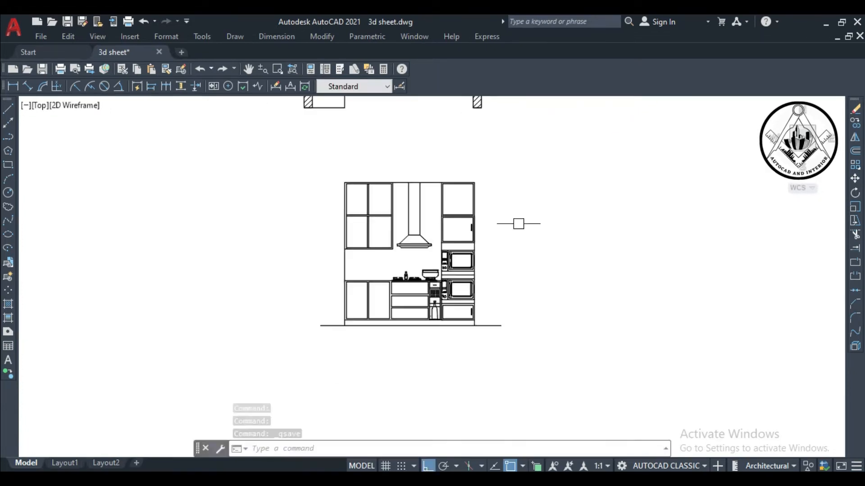
Copy the group of accessory blocks into the empty area beside the kitchen elevation
{"action": "scroll", "coordinate": [518, 223], "scroll_direction": "down", "scroll_amount": 4}
{"action": "type", "text": "co"}
{"action": "key", "text": "space"}
{"action": "left_click", "coordinate": [517, 131]}
{"action": "left_click", "coordinate": [569, 181]}
{"action": "key", "text": "space"}
{"action": "left_click", "coordinate": [560, 158]}
{"action": "left_click", "coordinate": [493, 234]}
{"action": "key", "text": "Escape"}
Copy the door handle straight up onto the topmost door of the right-hand tall cabinet
{"action": "scroll", "coordinate": [447, 230], "scroll_direction": "up", "scroll_amount": 6}
{"action": "type", "text": "co"}
{"action": "scroll", "coordinate": [534, 212], "scroll_direction": "up", "scroll_amount": 4}
{"action": "left_click", "coordinate": [480, 199]}
{"action": "key", "text": "space"}
{"action": "left_click", "coordinate": [472, 222]}
{"action": "scroll", "coordinate": [465, 221], "scroll_direction": "down", "scroll_amount": 4}
{"action": "scroll", "coordinate": [464, 178], "scroll_direction": "up", "scroll_amount": 2}
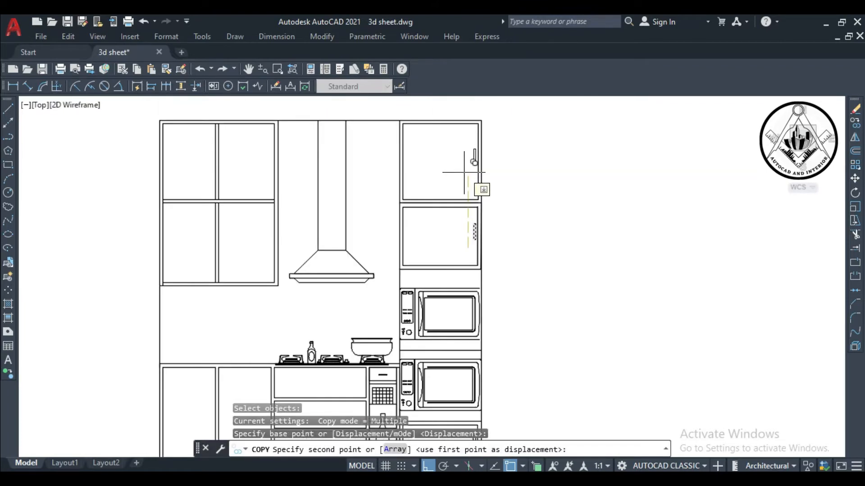
{"action": "left_click", "coordinate": [463, 173]}
{"action": "scroll", "coordinate": [461, 177], "scroll_direction": "down", "scroll_amount": 4}
{"action": "scroll", "coordinate": [381, 201], "scroll_direction": "up", "scroll_amount": 4}
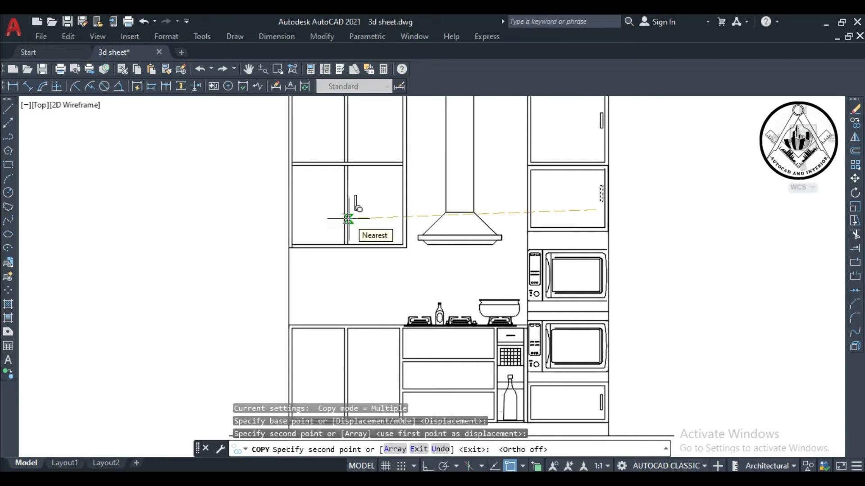
Place copies of the handle on the lower pair of left upper cabinet doors, one on each side of the centre division
{"action": "left_click", "coordinate": [361, 237]}
{"action": "key", "text": "space"}
{"action": "key", "text": "space"}
{"action": "left_click", "coordinate": [356, 205]}
{"action": "key", "text": "space"}
{"action": "left_click", "coordinate": [380, 219]}
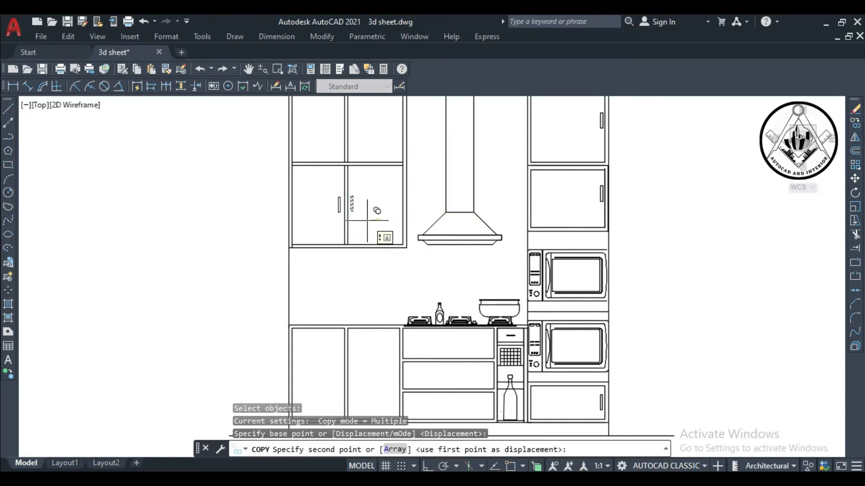
{"action": "key", "text": "Escape"}
Copy the pair of handles to the upper pair of left wall cabinet doors and to the base cabinet doors below
{"action": "type", "text": "co"}
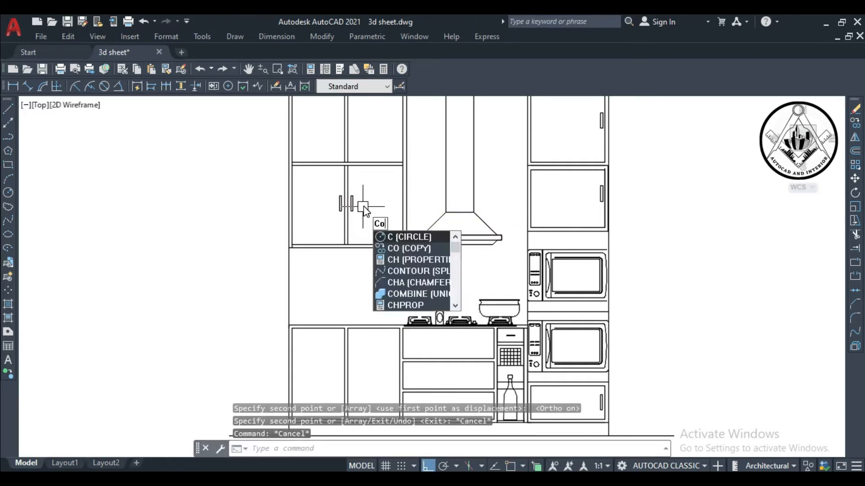
{"action": "key", "text": "space"}
{"action": "left_click", "coordinate": [351, 204]}
{"action": "left_click", "coordinate": [338, 205]}
{"action": "key", "text": "space"}
{"action": "left_click", "coordinate": [376, 212]}
{"action": "scroll", "coordinate": [375, 208], "scroll_direction": "down", "scroll_amount": 2}
{"action": "scroll", "coordinate": [377, 181], "scroll_direction": "up", "scroll_amount": 2}
{"action": "left_click", "coordinate": [365, 186]}
{"action": "scroll", "coordinate": [365, 194], "scroll_direction": "down", "scroll_amount": 2}
{"action": "scroll", "coordinate": [363, 283], "scroll_direction": "up", "scroll_amount": 2}
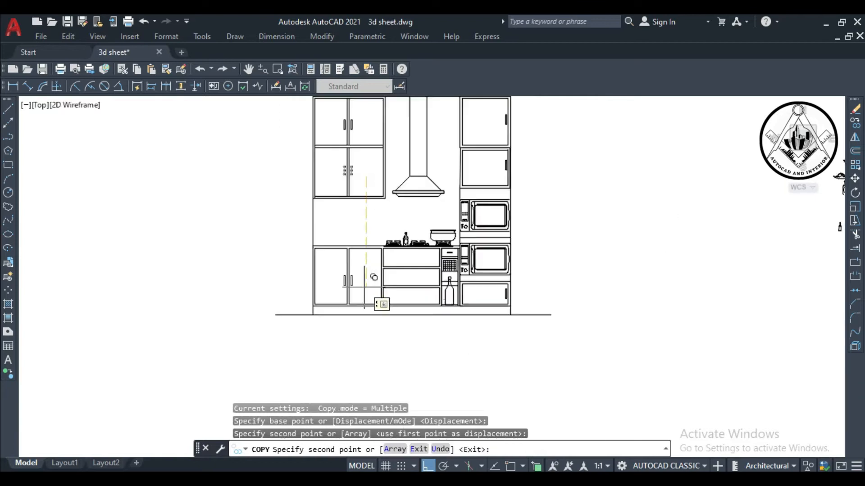
{"action": "left_click", "coordinate": [356, 285]}
{"action": "key", "text": "Escape"}
Draw a small horizontal rectangle as a handle on the top drawer
{"action": "left_click", "coordinate": [8, 165]}
{"action": "scroll", "coordinate": [446, 250], "scroll_direction": "up", "scroll_amount": 2}
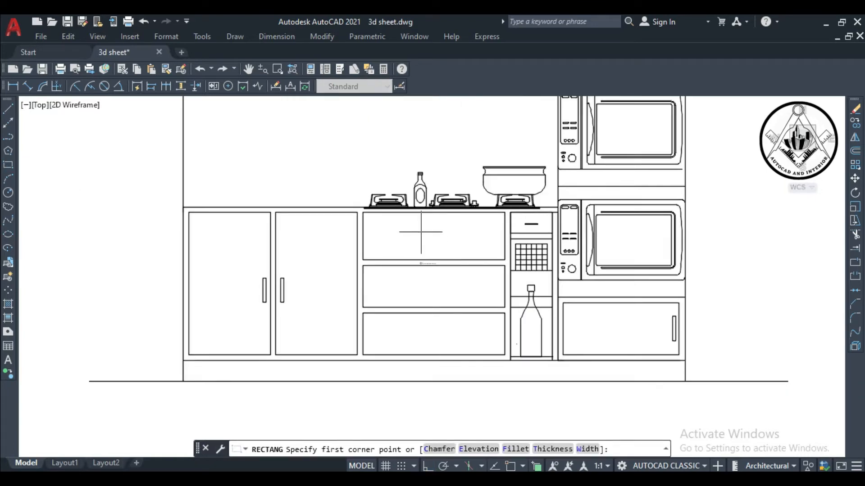
{"action": "left_click", "coordinate": [421, 232]}
{"action": "left_click", "coordinate": [441, 236]}
Copy the drawer handle straight down onto the middle and bottom drawers
{"action": "type", "text": "co"}
{"action": "key", "text": "space"}
{"action": "left_click", "coordinate": [440, 236]}
{"action": "key", "text": "space"}
{"action": "left_click", "coordinate": [471, 231]}
{"action": "key", "text": "F8"}
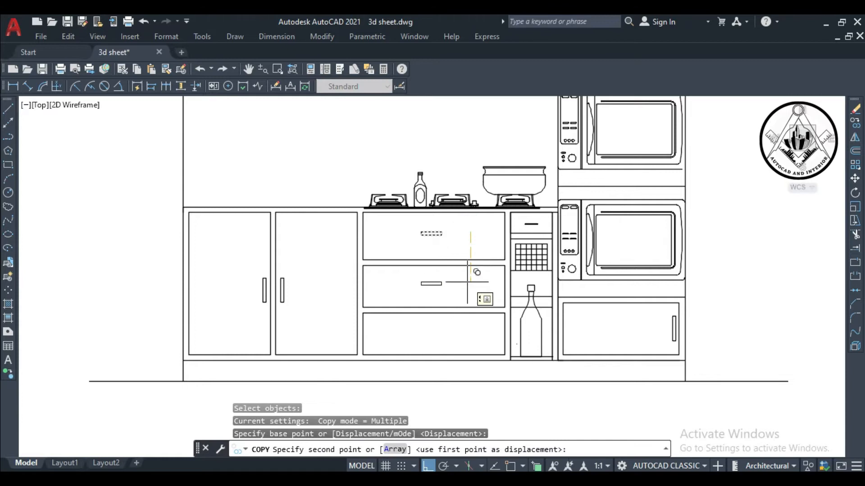
{"action": "left_click", "coordinate": [468, 284]}
{"action": "left_click", "coordinate": [470, 332]}
{"action": "key", "text": "Escape"}
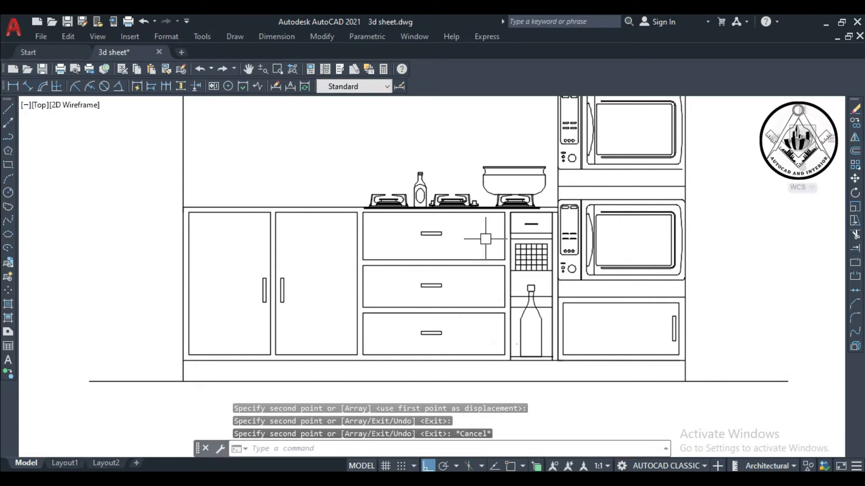
Move the top drawer's handle slightly down to centre it vertically
{"action": "type", "text": "m"}
{"action": "key", "text": "space"}
{"action": "left_click", "coordinate": [438, 235]}
{"action": "key", "text": "space"}
{"action": "left_click", "coordinate": [470, 233]}
{"action": "left_click", "coordinate": [470, 235]}
Move all three drawer handles sideways to centre them on the drawers
{"action": "key", "text": "space"}
{"action": "left_click", "coordinate": [440, 236]}
{"action": "left_click", "coordinate": [440, 285]}
{"action": "left_click", "coordinate": [439, 333]}
{"action": "key", "text": "space"}
{"action": "scroll", "coordinate": [479, 224], "scroll_direction": "down", "scroll_amount": 5}
{"action": "key", "text": "Escape"}
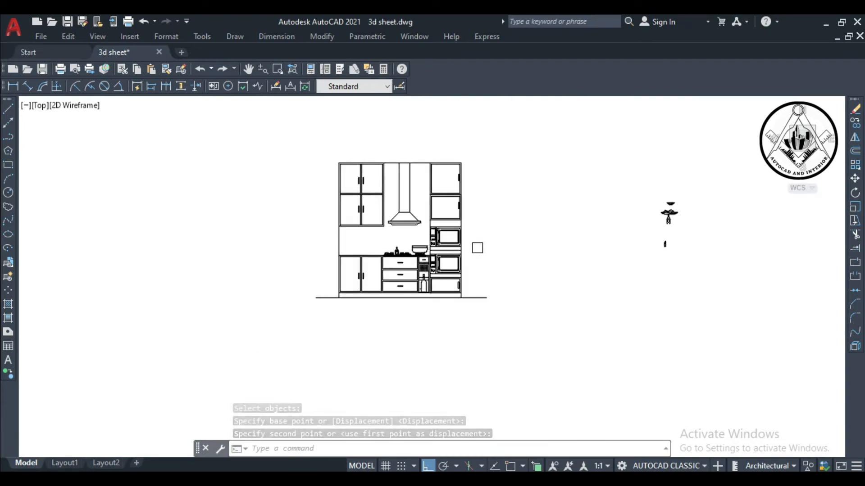
Draw a vertical line from the left upper cabinet's bottom edge down to the base cabinet beside the stove
{"action": "scroll", "coordinate": [359, 236], "scroll_direction": "up", "scroll_amount": 4}
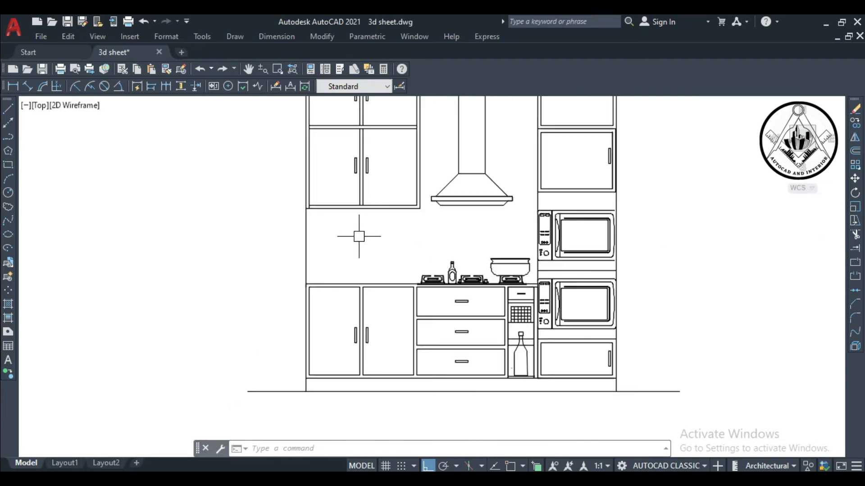
{"action": "left_click", "coordinate": [8, 109]}
{"action": "scroll", "coordinate": [423, 223], "scroll_direction": "up", "scroll_amount": 2}
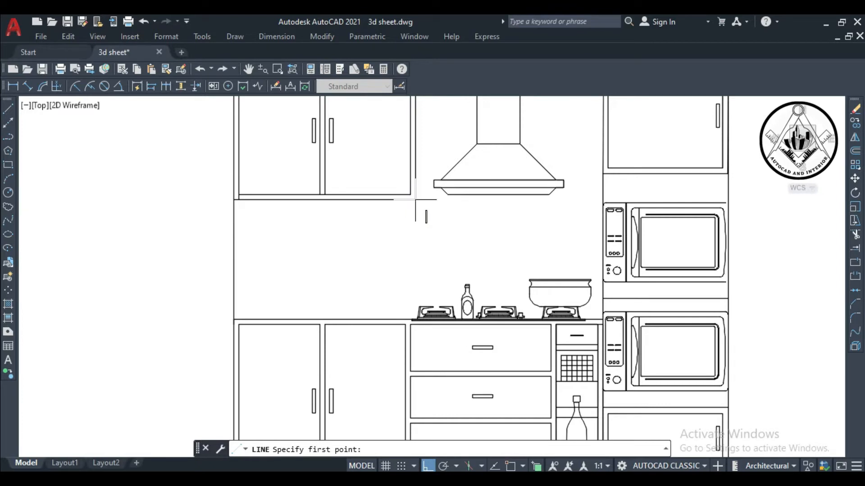
{"action": "left_click", "coordinate": [410, 196]}
{"action": "left_click", "coordinate": [410, 324]}
{"action": "key", "text": "Escape"}
Trim the new vertical line's overlapping end at the countertop
{"action": "type", "text": "tr"}
{"action": "key", "text": "Return"}
{"action": "scroll", "coordinate": [384, 357], "scroll_direction": "up", "scroll_amount": 7}
{"action": "left_click", "coordinate": [388, 334]}
{"action": "scroll", "coordinate": [406, 249], "scroll_direction": "down", "scroll_amount": 6}
{"action": "scroll", "coordinate": [417, 257], "scroll_direction": "up", "scroll_amount": 2}
{"action": "key", "text": "Escape"}
Try offsetting the left upper cabinet's bottom edge 12 inches downward, and erase the offset line
{"action": "type", "text": "o"}
{"action": "key", "text": "Return"}
{"action": "type", "text": "1"}
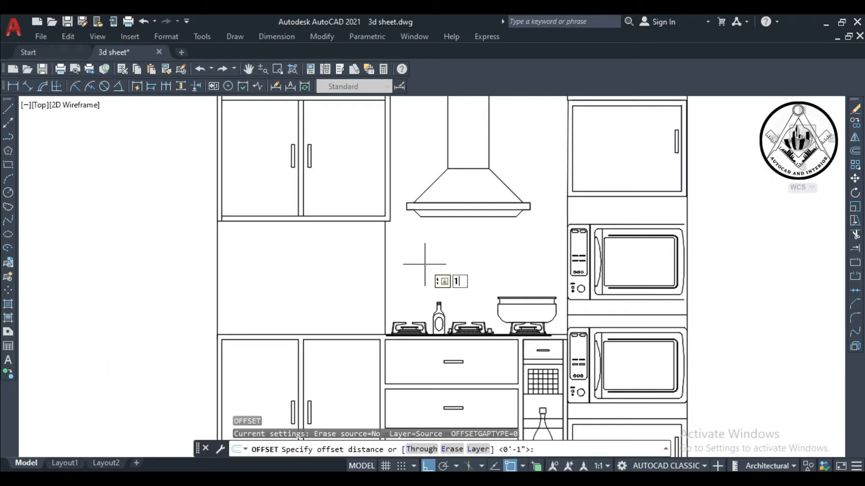
{"action": "type", "text": "2"}
{"action": "key", "text": "Return"}
{"action": "left_click", "coordinate": [338, 221]}
{"action": "left_click", "coordinate": [329, 264]}
{"action": "key", "text": "Escape"}
{"action": "left_click", "coordinate": [344, 280]}
{"action": "key", "text": "Delete"}
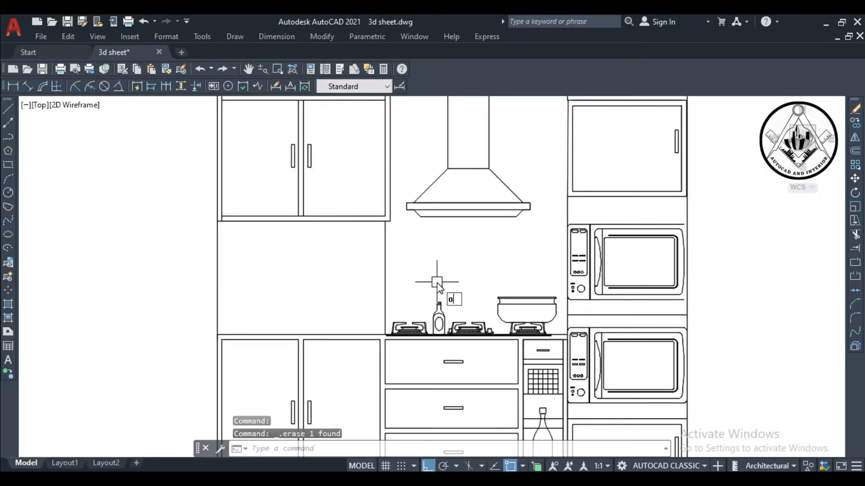
Offset the left upper cabinet's bottom edge 10 inches downward as a shelf line
{"action": "type", "text": "o"}
{"action": "key", "text": "Return"}
{"action": "type", "text": "10"}
{"action": "key", "text": "Return"}
{"action": "left_click", "coordinate": [348, 221]}
{"action": "left_click", "coordinate": [347, 253]}
{"action": "key", "text": "Escape"}
Move the shelf line slightly up and copy it further down as a second shelf line above the countertop
{"action": "type", "text": "m"}
{"action": "key", "text": "Return"}
{"action": "left_click", "coordinate": [343, 270]}
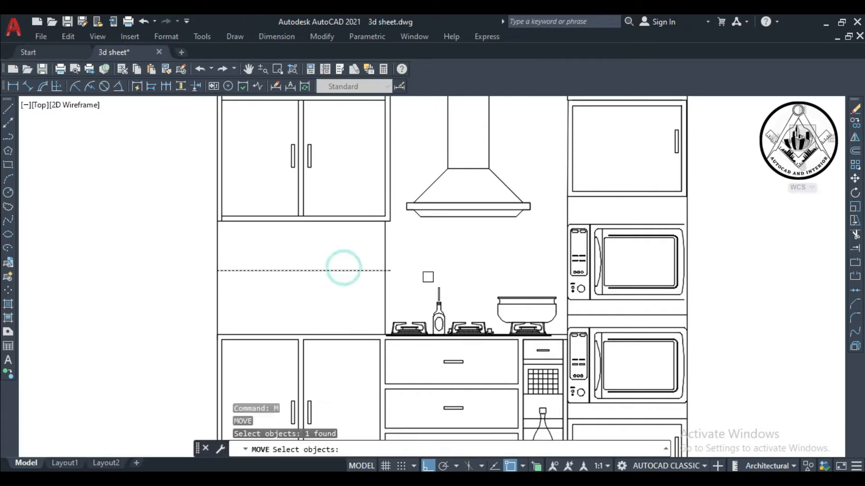
{"action": "type", "text": "co"}
{"action": "key", "text": "Return"}
{"action": "left_click", "coordinate": [332, 260]}
{"action": "key", "text": "Return"}
{"action": "left_click", "coordinate": [447, 260]}
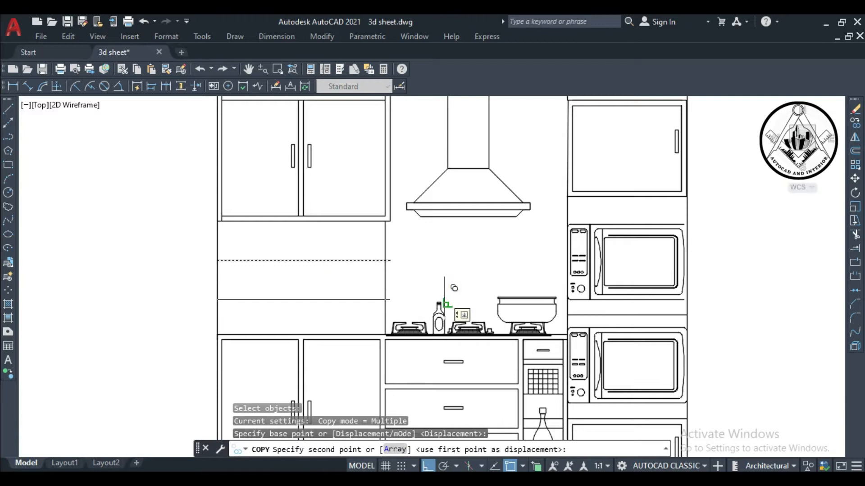
{"action": "left_click", "coordinate": [444, 301]}
{"action": "key", "text": "Escape"}
Move the upper shelf line a little higher
{"action": "type", "text": "m"}
{"action": "key", "text": "Return"}
{"action": "left_click", "coordinate": [359, 261]}
{"action": "key", "text": "Return"}
{"action": "left_click", "coordinate": [435, 277]}
{"action": "left_click", "coordinate": [436, 274]}
Trim the ends of both shelf lines where they cross the vertical side line
{"action": "type", "text": "tr"}
{"action": "scroll", "coordinate": [399, 276], "scroll_direction": "up", "scroll_amount": 2}
{"action": "left_click", "coordinate": [384, 248]}
{"action": "left_click", "coordinate": [385, 320]}
{"action": "key", "text": "Escape"}
{"action": "scroll", "coordinate": [417, 292], "scroll_direction": "down", "scroll_amount": 2}
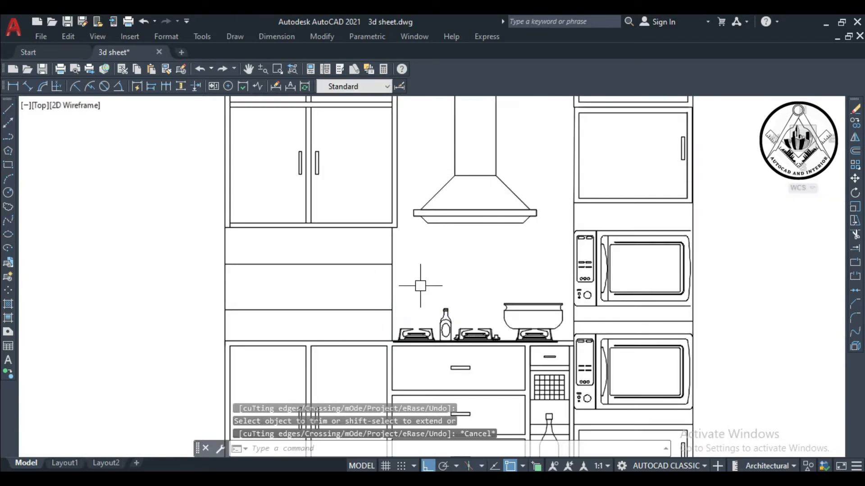
Offset the open shelf's vertical side line 10 inches inward repeatedly to create vertical dividers
{"action": "type", "text": "o 10"}
{"action": "key", "text": "Return"}
{"action": "left_click", "coordinate": [392, 281]}
{"action": "left_click", "coordinate": [363, 285]}
{"action": "left_click", "coordinate": [344, 287]}
{"action": "left_click", "coordinate": [294, 286]}
{"action": "key", "text": "Escape"}
Move the left divider line of the open shelf slightly sideways
{"action": "type", "text": "m"}
{"action": "key", "text": "Return"}
{"action": "left_click", "coordinate": [294, 289]}
{"action": "key", "text": "Return"}
{"action": "left_click", "coordinate": [443, 274]}
{"action": "left_click", "coordinate": [430, 275]}
Trim the lower shelf line between the dividers and the unwanted divider segment in the open shelf
{"action": "type", "text": "tr"}
{"action": "left_click", "coordinate": [322, 310]}
{"action": "left_click", "coordinate": [279, 291]}
{"action": "scroll", "coordinate": [279, 291], "scroll_direction": "down", "scroll_amount": 2}
{"action": "scroll", "coordinate": [403, 280], "scroll_direction": "up", "scroll_amount": 2}
{"action": "key", "text": "Escape"}
Offset the open shelf's lines into double-line boards and extend their ends to meet
{"action": "type", "text": "o 5"}
{"action": "key", "text": "Return"}
{"action": "left_click", "coordinate": [351, 288]}
{"action": "key", "text": "Escape"}
{"action": "type", "text": "o"}
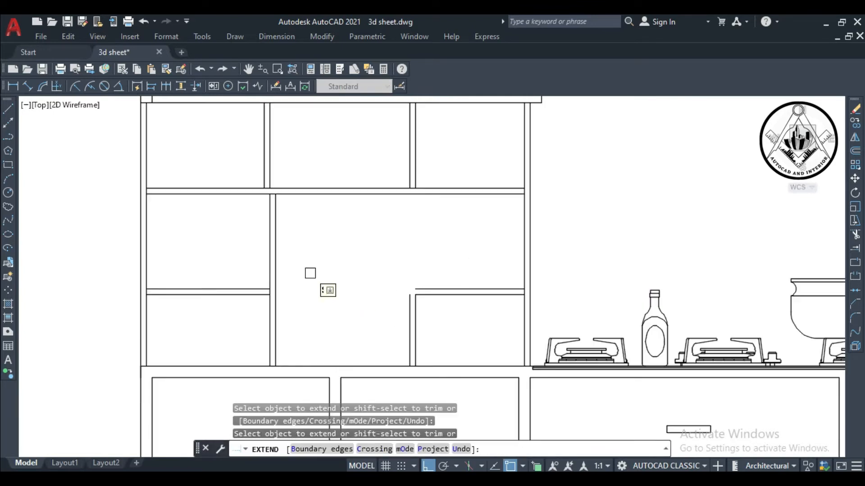
{"action": "scroll", "coordinate": [310, 273], "scroll_direction": "down", "scroll_amount": 2}
{"action": "key", "text": "Escape"}
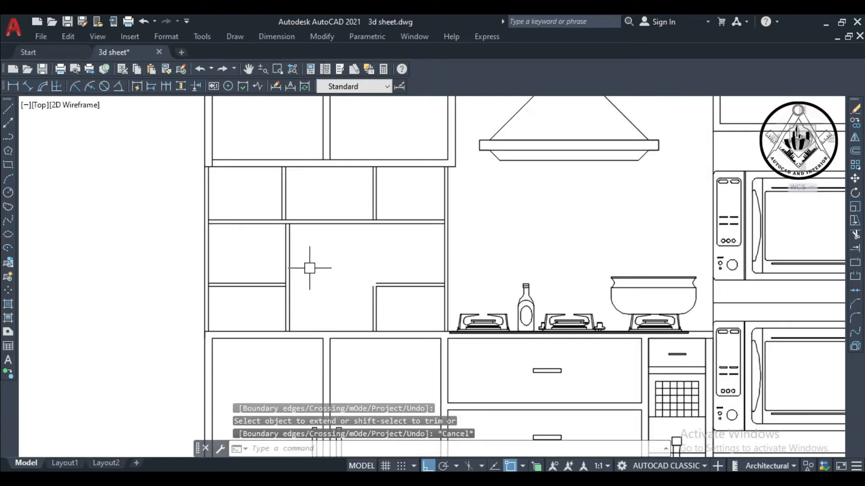
Move the lower-left divider's two lines slightly left, toward the divider above it in the open shelf
{"action": "type", "text": "m"}
{"action": "key", "text": "Return"}
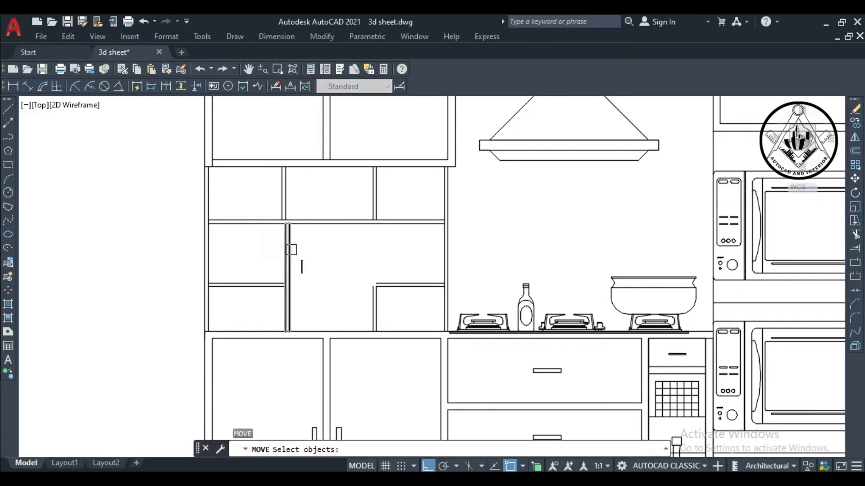
{"action": "left_click", "coordinate": [276, 245]}
{"action": "scroll", "coordinate": [288, 246], "scroll_direction": "up", "scroll_amount": 2}
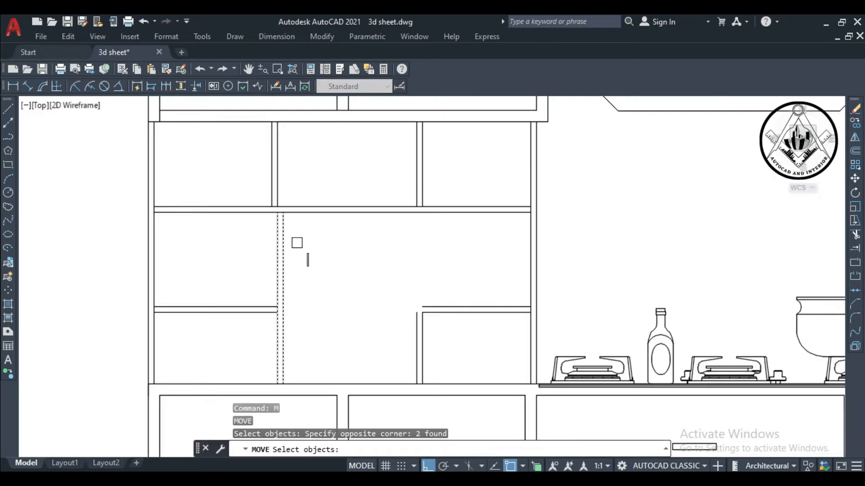
{"action": "key", "text": "Return"}
{"action": "left_click", "coordinate": [334, 272]}
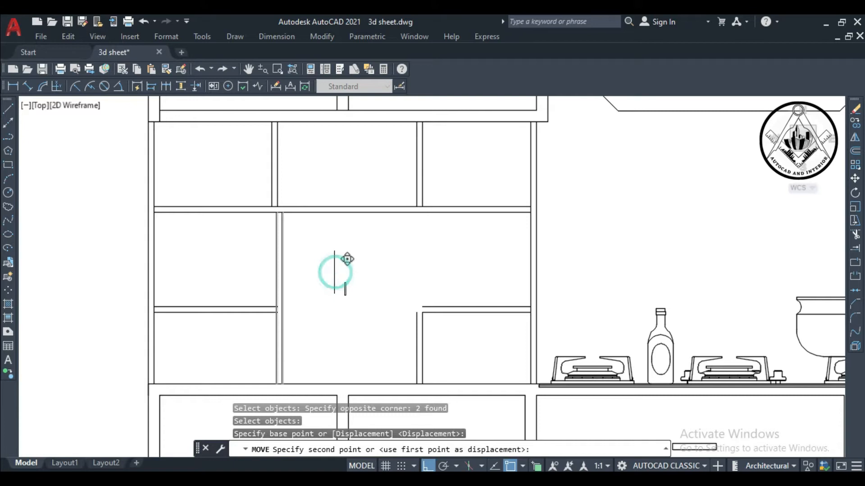
{"action": "left_click", "coordinate": [331, 271]}
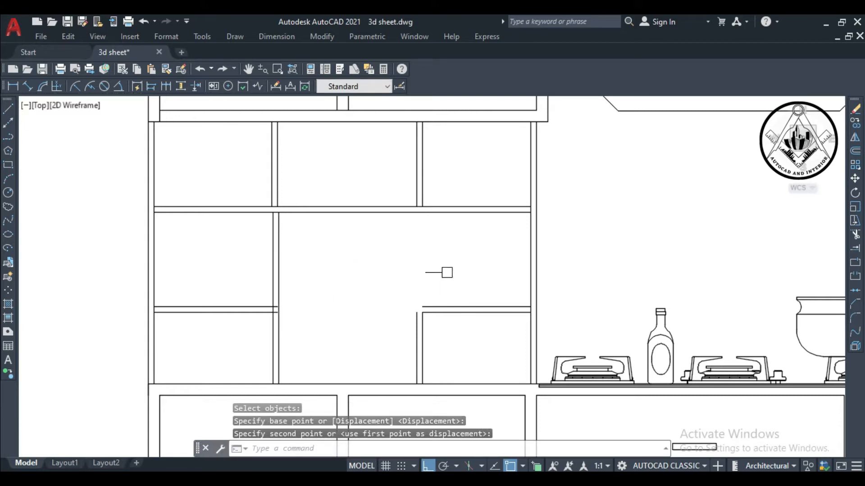
Extend the right divider's lines in the open shelf up to the upper shelf board
{"action": "key", "text": "Return"}
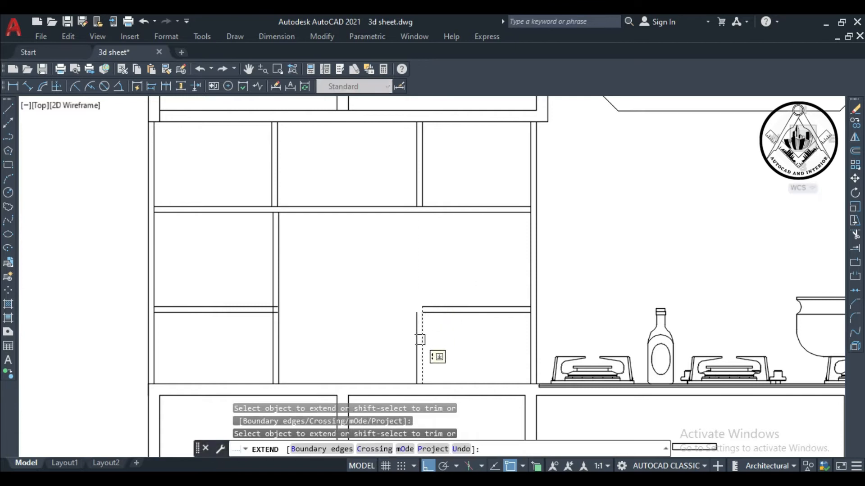
{"action": "left_click", "coordinate": [418, 332]}
{"action": "scroll", "coordinate": [479, 274], "scroll_direction": "down", "scroll_amount": 2}
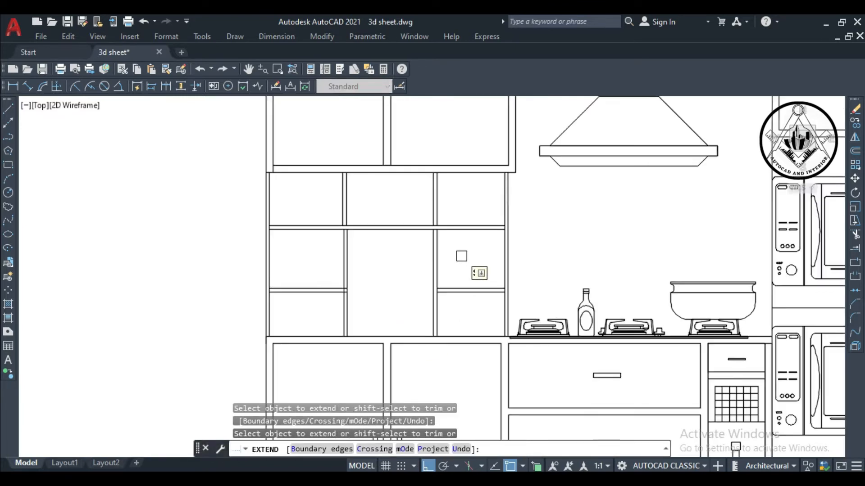
{"action": "scroll", "coordinate": [384, 261], "scroll_direction": "up", "scroll_amount": 2}
{"action": "key", "text": "Escape"}
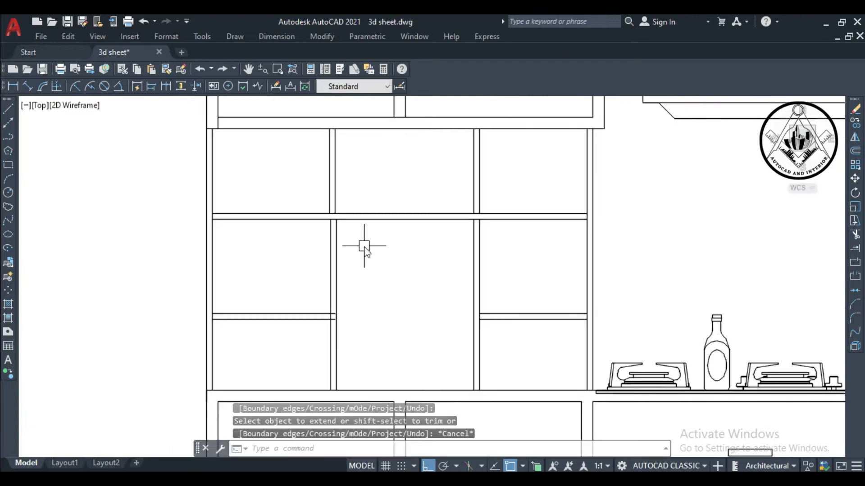
Nudge the lower-left divider pair a little further left to line up with the upper divider
{"action": "type", "text": "m"}
{"action": "key", "text": "Return"}
{"action": "left_click", "coordinate": [354, 284]}
{"action": "left_click", "coordinate": [311, 267]}
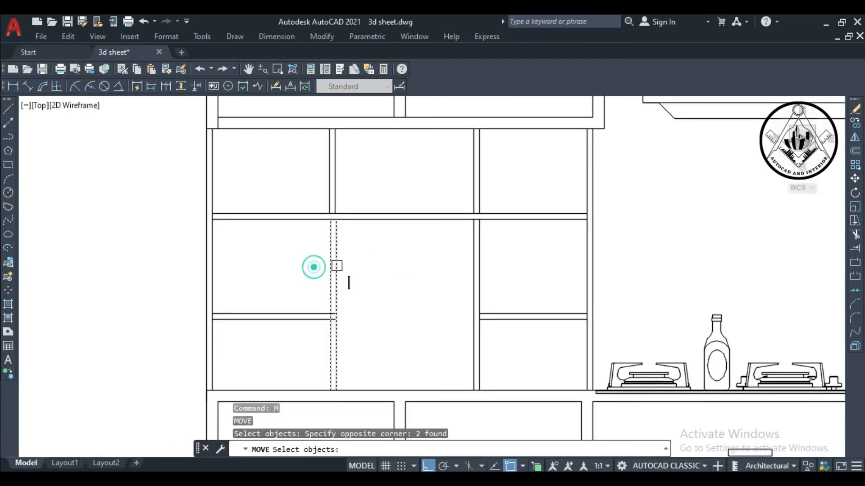
{"action": "left_click", "coordinate": [389, 283]}
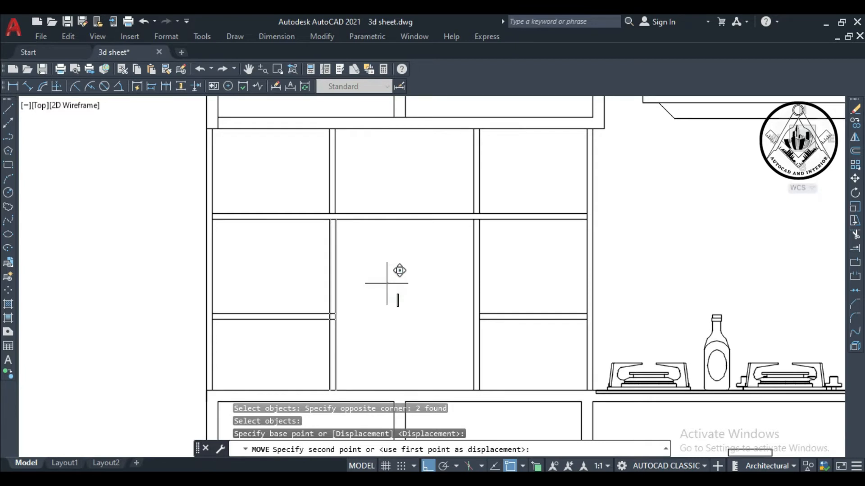
{"action": "left_click", "coordinate": [386, 283]}
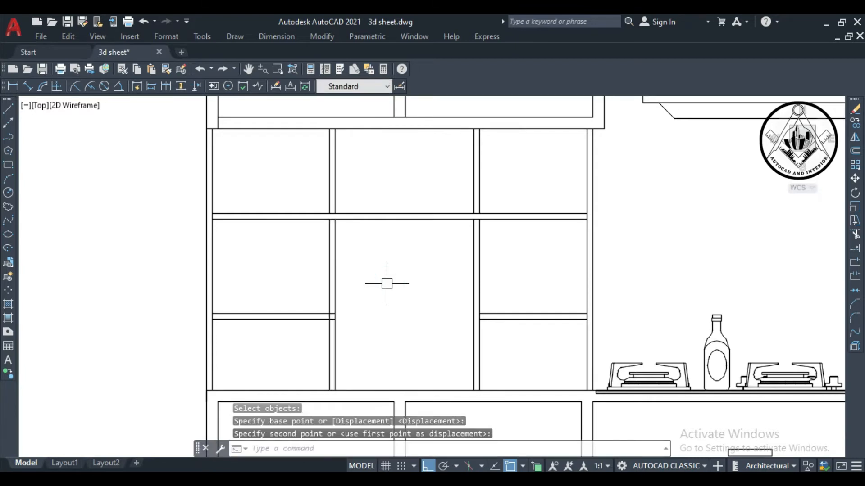
Trim the left shelf board's line ends that run into the double-line divider
{"action": "scroll", "coordinate": [386, 283], "scroll_direction": "down", "scroll_amount": 2}
{"action": "key", "text": "Return"}
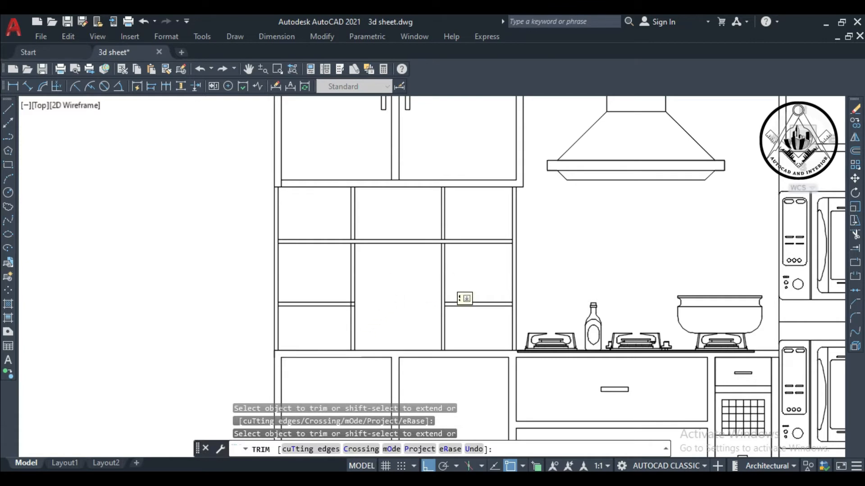
{"action": "scroll", "coordinate": [434, 323], "scroll_direction": "up", "scroll_amount": 5}
{"action": "scroll", "coordinate": [464, 278], "scroll_direction": "down", "scroll_amount": 4}
{"action": "scroll", "coordinate": [423, 271], "scroll_direction": "up", "scroll_amount": 5}
{"action": "scroll", "coordinate": [368, 263], "scroll_direction": "up", "scroll_amount": 4}
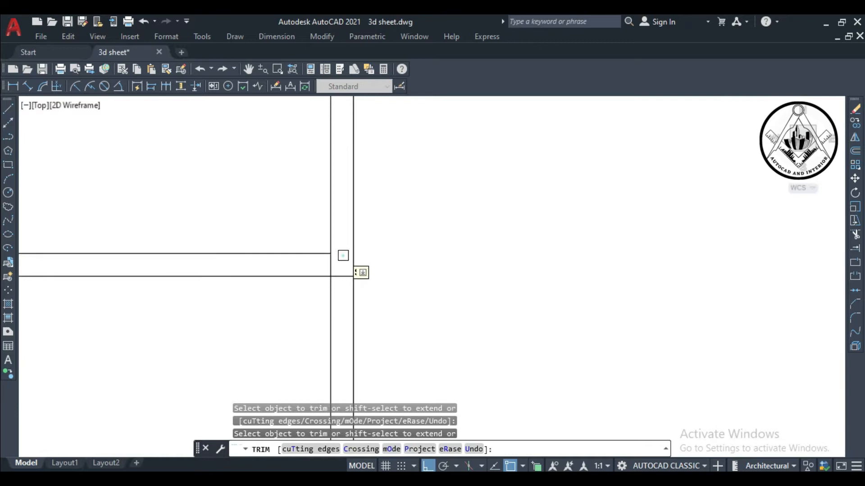
{"action": "scroll", "coordinate": [342, 276], "scroll_direction": "down", "scroll_amount": 4}
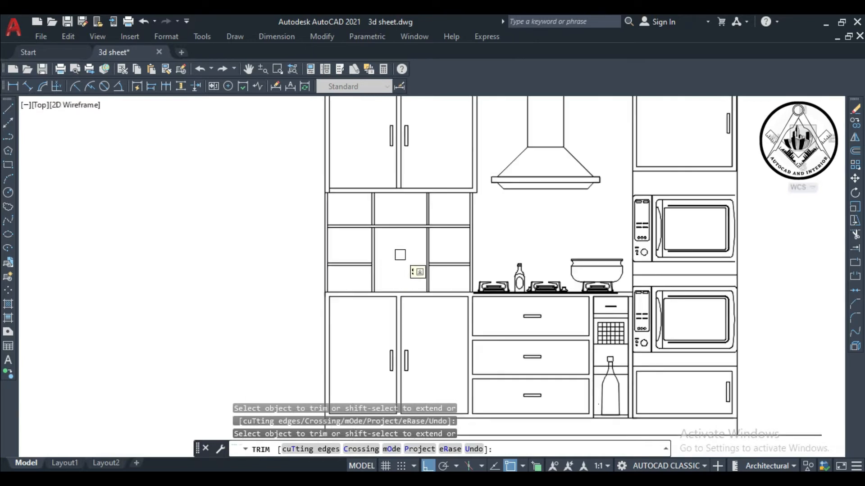
{"action": "key", "text": "Escape"}
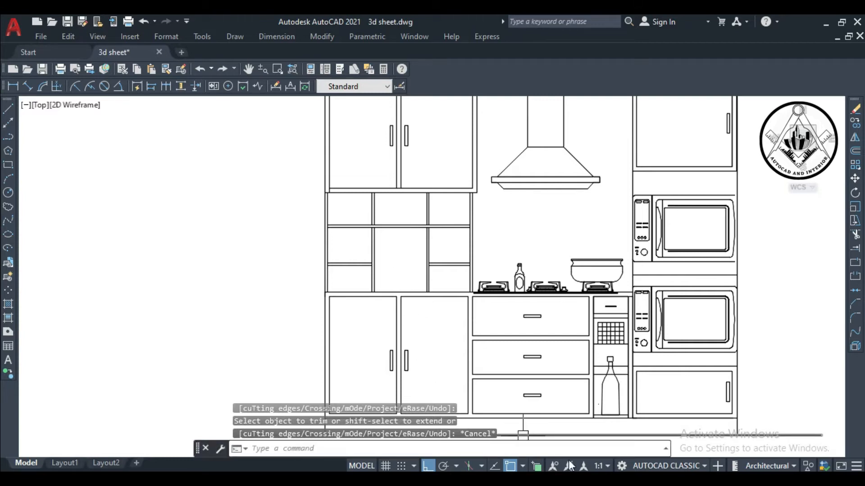
Set up a one-color gradient fill in green and shift its tint toward shade
{"action": "scroll", "coordinate": [390, 285], "scroll_direction": "down", "scroll_amount": 5}
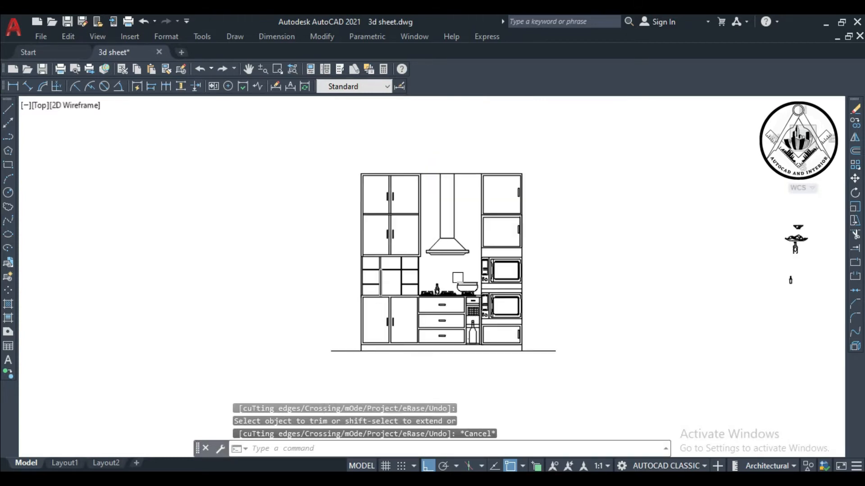
{"action": "scroll", "coordinate": [563, 242], "scroll_direction": "up", "scroll_amount": 3}
{"action": "type", "text": "h"}
{"action": "key", "text": "Return"}
{"action": "left_click", "coordinate": [303, 100]}
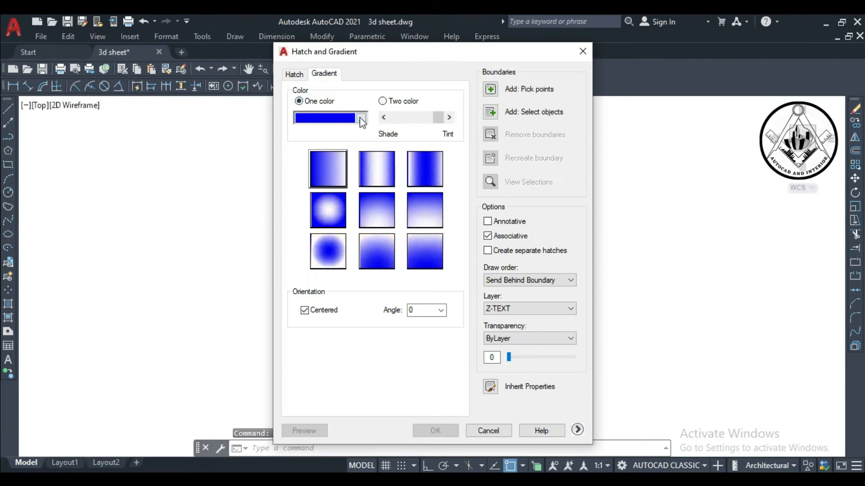
{"action": "left_click", "coordinate": [361, 119]}
{"action": "left_click", "coordinate": [422, 155]}
{"action": "left_click", "coordinate": [366, 153]}
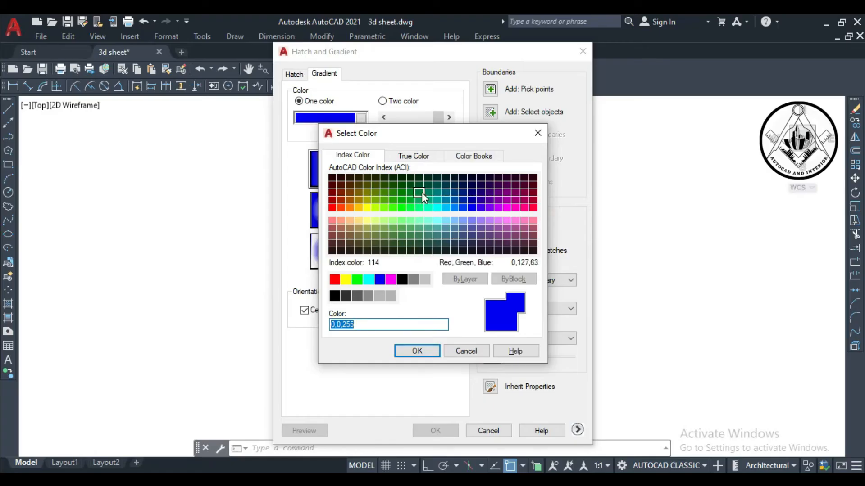
{"action": "left_click", "coordinate": [419, 192]}
{"action": "left_click", "coordinate": [417, 351]}
{"action": "left_click_drag", "start_coordinate": [439, 127], "coordinate": [409, 129]}
Fill the bottom door and the door above the microwaves in the right column with the green gradient
{"action": "left_click", "coordinate": [490, 89]}
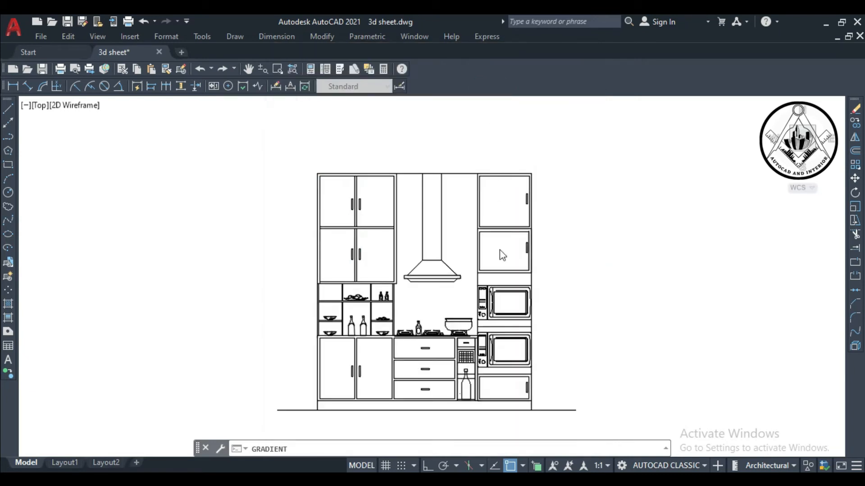
{"action": "scroll", "coordinate": [531, 286], "scroll_direction": "up", "scroll_amount": 3}
{"action": "left_click", "coordinate": [507, 386]}
{"action": "scroll", "coordinate": [520, 373], "scroll_direction": "down", "scroll_amount": 3}
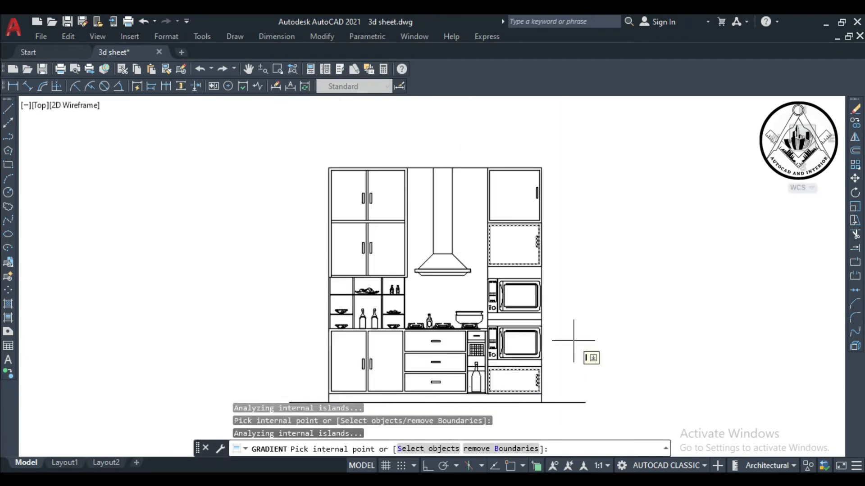
{"action": "key", "text": "Return"}
{"action": "key", "text": "Return"}
Fill the three drawer fronts under the stove with the green gradient
{"action": "key", "text": "Return"}
{"action": "left_click", "coordinate": [490, 89]}
{"action": "scroll", "coordinate": [448, 383], "scroll_direction": "up", "scroll_amount": 4}
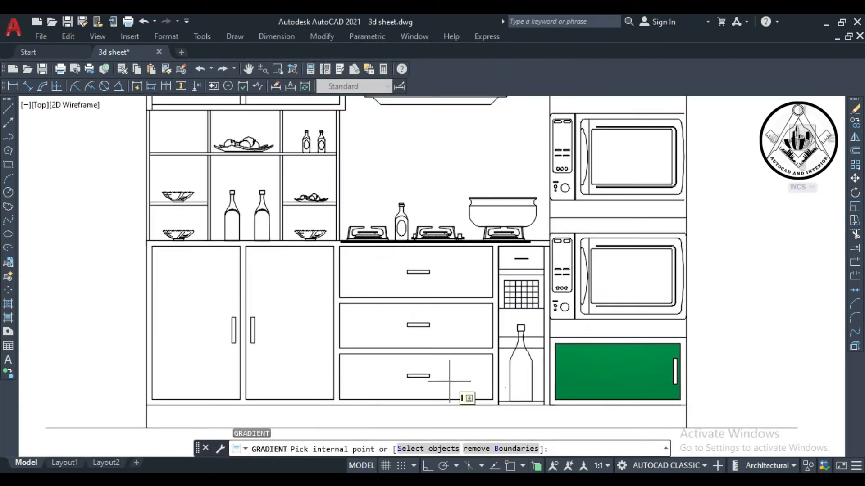
{"action": "left_click", "coordinate": [448, 382]}
{"action": "left_click", "coordinate": [451, 370]}
{"action": "left_click", "coordinate": [452, 331]}
{"action": "left_click", "coordinate": [450, 273]}
{"action": "scroll", "coordinate": [450, 266], "scroll_direction": "down", "scroll_amount": 2}
{"action": "key", "text": "Return"}
{"action": "key", "text": "Return"}
Fill the two base cabinet doors below the open shelf with the green gradient
{"action": "key", "text": "Return"}
{"action": "left_click", "coordinate": [491, 88]}
{"action": "left_click", "coordinate": [347, 310]}
{"action": "left_click", "coordinate": [297, 320]}
{"action": "key", "text": "Return"}
{"action": "key", "text": "Return"}
Fill the two cabinet doors directly above the open shelf with the green gradient
{"action": "scroll", "coordinate": [436, 313], "scroll_direction": "down", "scroll_amount": 5}
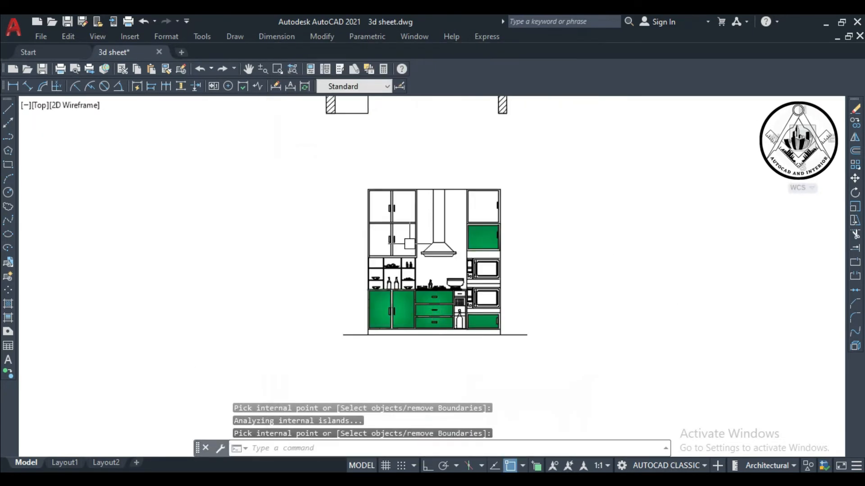
{"action": "scroll", "coordinate": [412, 240], "scroll_direction": "up", "scroll_amount": 5}
{"action": "key", "text": "Return"}
{"action": "left_click", "coordinate": [491, 89]}
{"action": "left_click", "coordinate": [343, 241]}
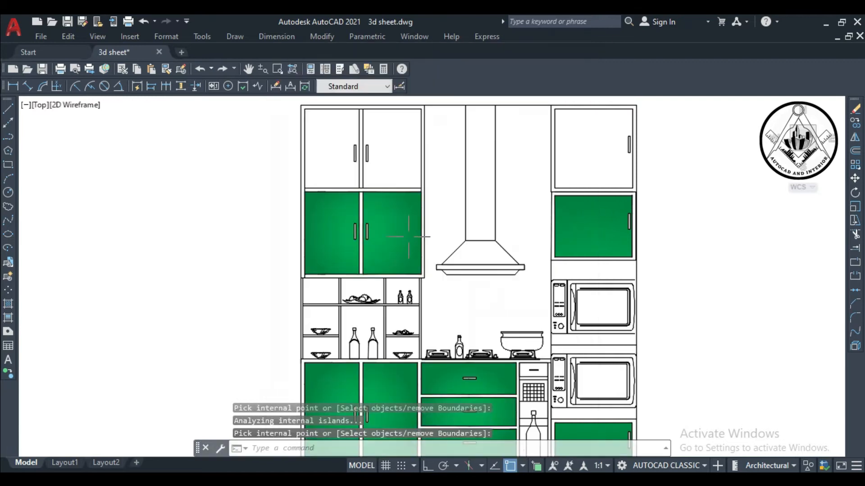
{"action": "scroll", "coordinate": [337, 232], "scroll_direction": "down", "scroll_amount": 4}
{"action": "key", "text": "Escape"}
Set the gradient to one color, DIC 313 from DIC COLOR GUIDE(R), and shift it toward a lighter tint
{"action": "scroll", "coordinate": [330, 227], "scroll_direction": "up", "scroll_amount": 2}
{"action": "type", "text": "h"}
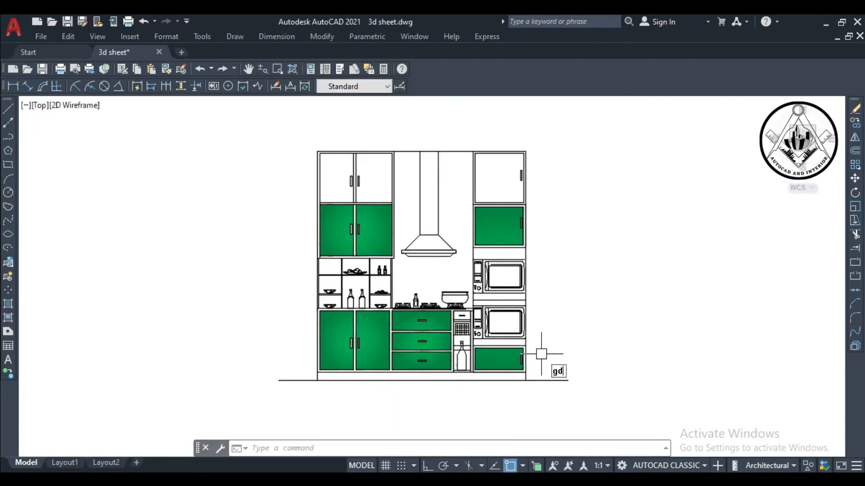
{"action": "key", "text": "Return"}
{"action": "left_click", "coordinate": [360, 119]}
{"action": "left_click", "coordinate": [361, 201]}
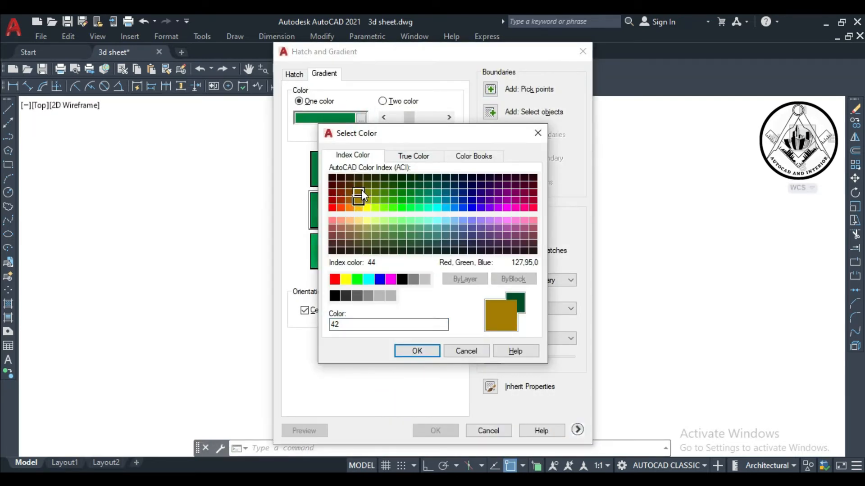
{"action": "left_click", "coordinate": [477, 158]}
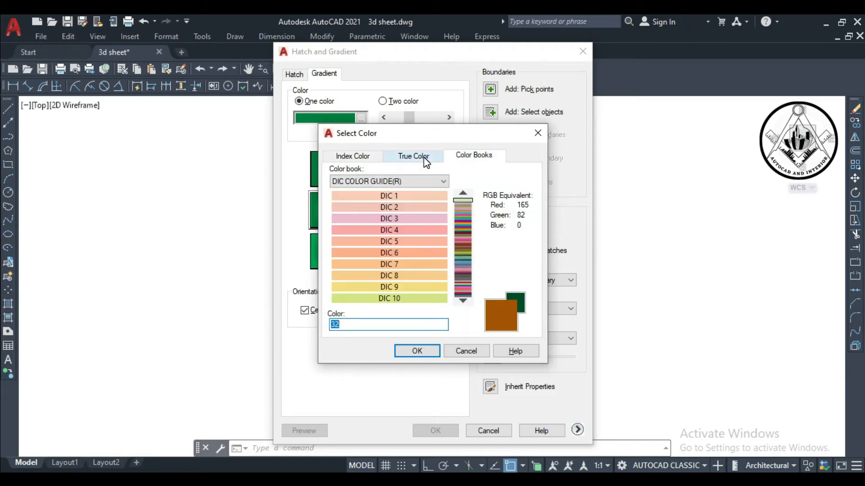
{"action": "left_click", "coordinate": [412, 155]}
{"action": "left_click", "coordinate": [462, 250]}
{"action": "left_click", "coordinate": [470, 157]}
{"action": "left_click_drag", "start_coordinate": [469, 208], "coordinate": [464, 247]}
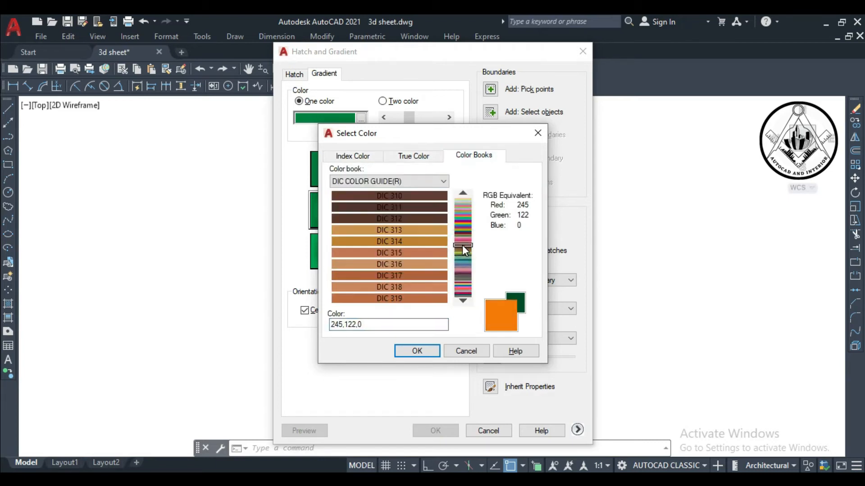
{"action": "double_click", "coordinate": [426, 230]}
{"action": "left_click_drag", "start_coordinate": [408, 117], "coordinate": [425, 119]}
Fill the topmost cabinet doors and the open shelf's boards with the light brown gradient
{"action": "left_click", "coordinate": [492, 89]}
{"action": "left_click", "coordinate": [498, 185]}
{"action": "left_click", "coordinate": [350, 194]}
{"action": "scroll", "coordinate": [365, 284], "scroll_direction": "up", "scroll_amount": 5}
{"action": "left_click", "coordinate": [470, 281]}
{"action": "left_click", "coordinate": [269, 276]}
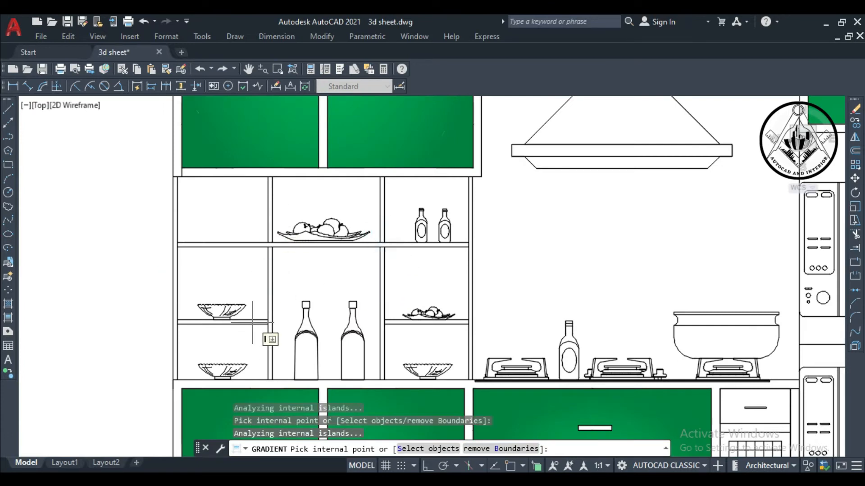
{"action": "key", "text": "Return"}
{"action": "scroll", "coordinate": [405, 252], "scroll_direction": "down", "scroll_amount": 4}
{"action": "scroll", "coordinate": [444, 265], "scroll_direction": "up", "scroll_amount": 2}
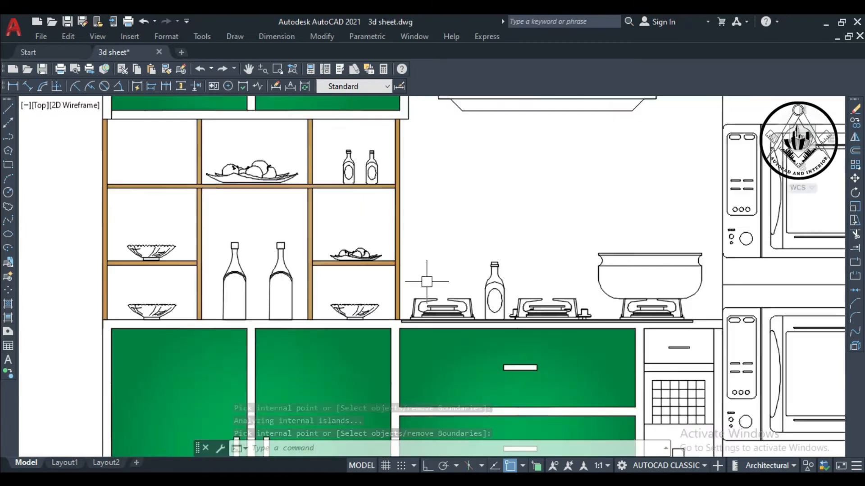
{"action": "scroll", "coordinate": [448, 265], "scroll_direction": "down", "scroll_amount": 2}
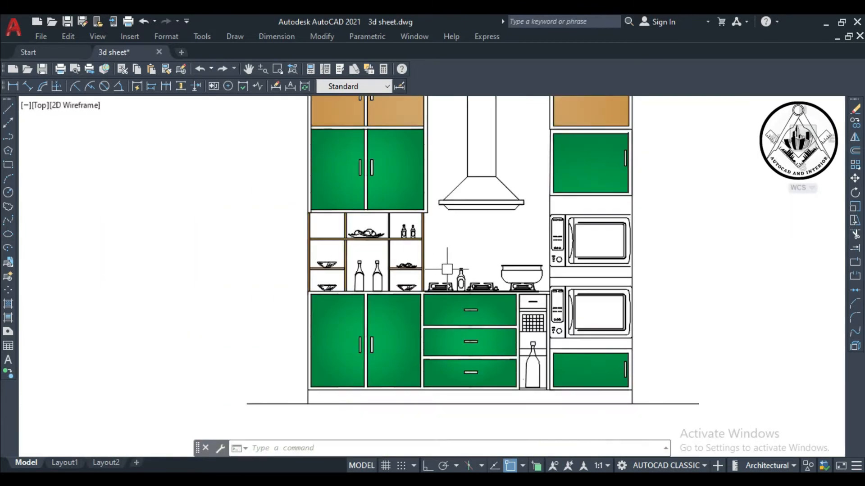
Add a vertical linear dimension for the elevation's overall height beside the microwave column
{"action": "scroll", "coordinate": [489, 240], "scroll_direction": "down", "scroll_amount": 1}
{"action": "scroll", "coordinate": [502, 198], "scroll_direction": "up", "scroll_amount": 1}
{"action": "scroll", "coordinate": [493, 231], "scroll_direction": "down", "scroll_amount": 1}
{"action": "scroll", "coordinate": [584, 161], "scroll_direction": "up", "scroll_amount": 1}
{"action": "scroll", "coordinate": [557, 336], "scroll_direction": "down", "scroll_amount": 1}
{"action": "type", "text": "dli"}
{"action": "key", "text": "Return"}
{"action": "left_click", "coordinate": [561, 425]}
{"action": "left_click", "coordinate": [560, 208]}
{"action": "left_click", "coordinate": [579, 315]}
Dimension the height of the plinth at the base of the microwave column
{"action": "key", "text": "space"}
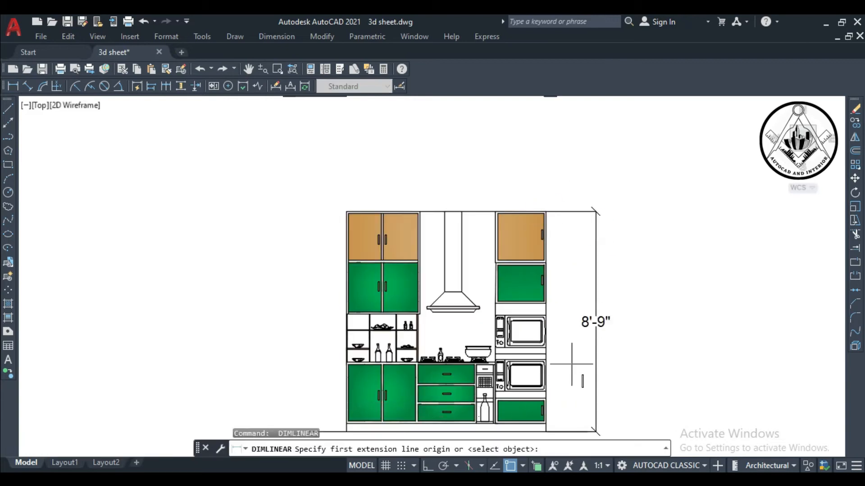
{"action": "scroll", "coordinate": [559, 414], "scroll_direction": "up", "scroll_amount": 4}
{"action": "left_click", "coordinate": [547, 372]}
{"action": "left_click", "coordinate": [607, 381]}
Dimension the microwave column's height from the plinth top to the underside of the topmost cabinet
{"action": "key", "text": "space"}
{"action": "left_click", "coordinate": [547, 373]}
{"action": "scroll", "coordinate": [547, 372], "scroll_direction": "down", "scroll_amount": 3}
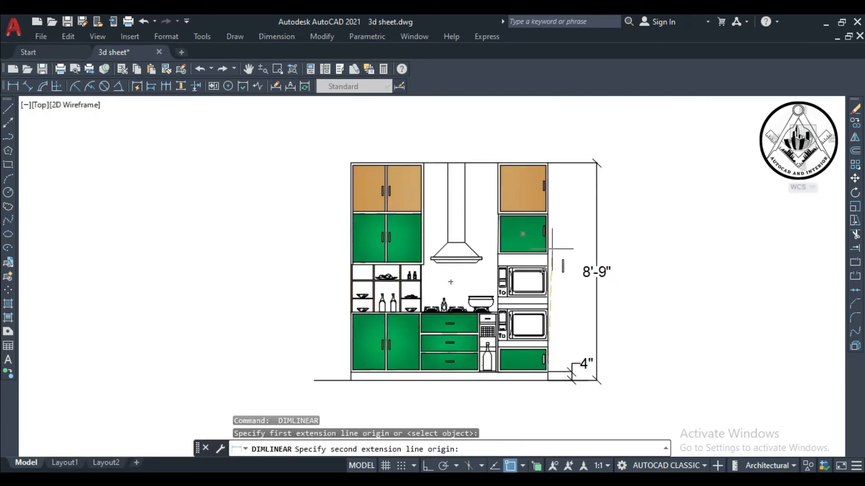
{"action": "scroll", "coordinate": [552, 231], "scroll_direction": "up", "scroll_amount": 4}
{"action": "left_click", "coordinate": [534, 160]}
{"action": "scroll", "coordinate": [554, 185], "scroll_direction": "down", "scroll_amount": 3}
{"action": "left_click", "coordinate": [589, 420]}
Dimension the height of the topmost cabinet above the microwave column
{"action": "key", "text": "space"}
{"action": "left_click", "coordinate": [543, 212]}
{"action": "left_click", "coordinate": [574, 169]}
{"action": "scroll", "coordinate": [574, 170], "scroll_direction": "down", "scroll_amount": 2}
Dimension the base cabinet's height up to the countertop on the open-shelf side of the elevation
{"action": "key", "text": "space"}
{"action": "scroll", "coordinate": [384, 310], "scroll_direction": "up", "scroll_amount": 7}
{"action": "left_click", "coordinate": [384, 310]}
{"action": "scroll", "coordinate": [388, 293], "scroll_direction": "down", "scroll_amount": 2}
{"action": "left_click", "coordinate": [387, 158]}
{"action": "left_click", "coordinate": [333, 193]}
Dimension the open shelf's height from the countertop to the underside of the upper cabinets
{"action": "scroll", "coordinate": [334, 193], "scroll_direction": "down", "scroll_amount": 2}
{"action": "key", "text": "space"}
{"action": "scroll", "coordinate": [382, 258], "scroll_direction": "up", "scroll_amount": 6}
{"action": "left_click", "coordinate": [366, 253]}
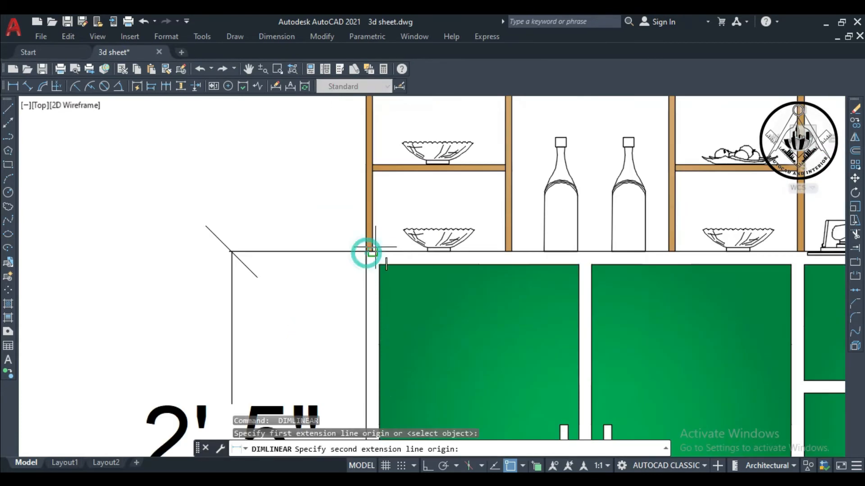
{"action": "scroll", "coordinate": [389, 259], "scroll_direction": "down", "scroll_amount": 5}
{"action": "scroll", "coordinate": [382, 170], "scroll_direction": "up", "scroll_amount": 3}
{"action": "left_click", "coordinate": [382, 170]}
{"action": "left_click", "coordinate": [299, 193]}
Dimension the combined height of the upper cabinets above the open shelf
{"action": "scroll", "coordinate": [374, 132], "scroll_direction": "up", "scroll_amount": 4}
{"action": "key", "text": "space"}
{"action": "left_click", "coordinate": [396, 226]}
{"action": "scroll", "coordinate": [395, 177], "scroll_direction": "down", "scroll_amount": 10}
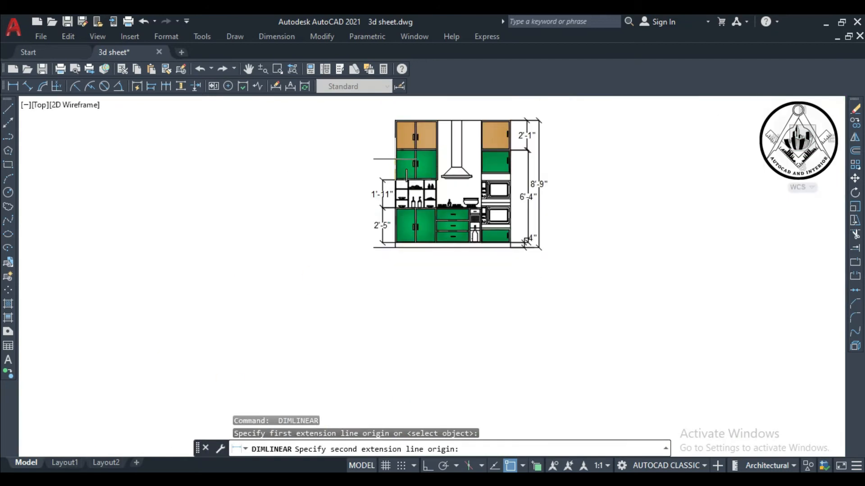
{"action": "scroll", "coordinate": [396, 119], "scroll_direction": "up", "scroll_amount": 6}
{"action": "left_click", "coordinate": [345, 135]}
{"action": "scroll", "coordinate": [345, 130], "scroll_direction": "down", "scroll_amount": 7}
{"action": "scroll", "coordinate": [351, 189], "scroll_direction": "up", "scroll_amount": 5}
{"action": "left_click", "coordinate": [311, 145]}
Stretch the upper end of the open shelf's height dimension to the bottom corner of the upper cabinet
{"action": "scroll", "coordinate": [330, 119], "scroll_direction": "up", "scroll_amount": 14}
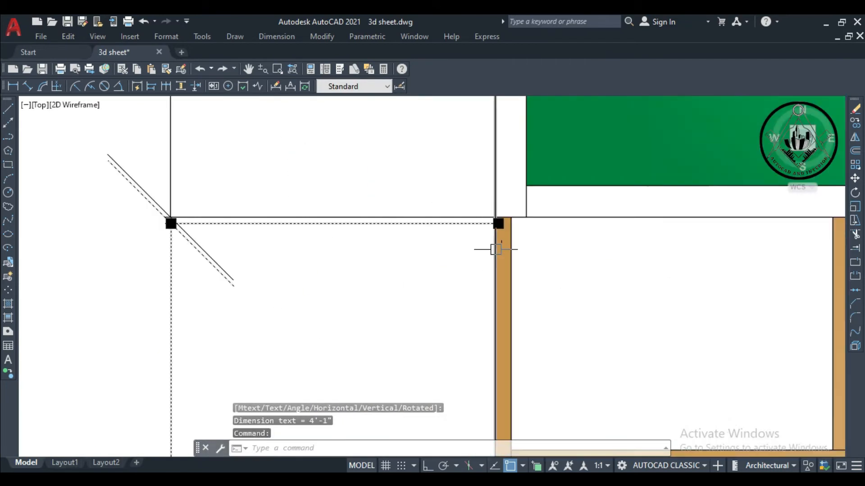
{"action": "left_click", "coordinate": [508, 210]}
{"action": "left_click", "coordinate": [501, 194]}
{"action": "scroll", "coordinate": [397, 207], "scroll_direction": "down", "scroll_amount": 14}
{"action": "key", "text": "Escape"}
Dimension the width of the three-drawer base unit, placing the dimension below the floor line
{"action": "scroll", "coordinate": [395, 205], "scroll_direction": "down", "scroll_amount": 1}
{"action": "left_click", "coordinate": [13, 86]}
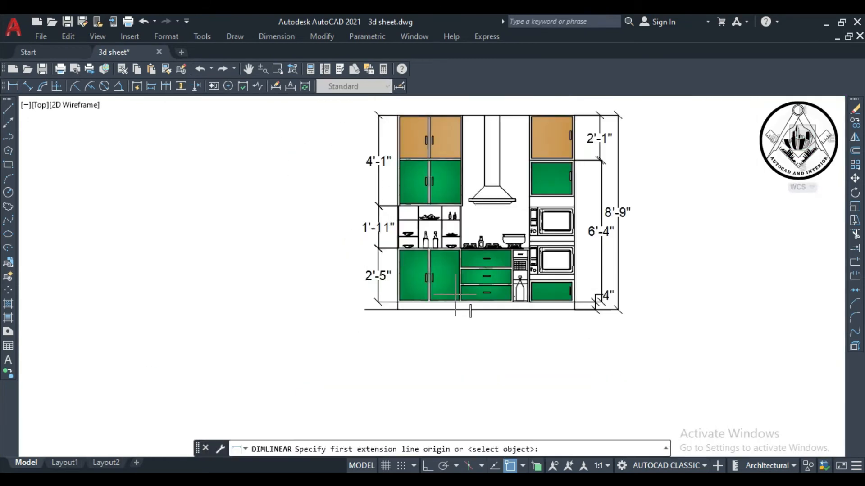
{"action": "scroll", "coordinate": [501, 299], "scroll_direction": "up", "scroll_amount": 4}
{"action": "left_click", "coordinate": [581, 318]}
{"action": "left_click", "coordinate": [240, 318]}
{"action": "scroll", "coordinate": [386, 325], "scroll_direction": "down", "scroll_amount": 2}
{"action": "left_click", "coordinate": [392, 363]}
Dimension the width of the narrow bottle unit in line with the drawer unit's width dimension
{"action": "key", "text": "Return"}
{"action": "scroll", "coordinate": [450, 324], "scroll_direction": "up", "scroll_amount": 4}
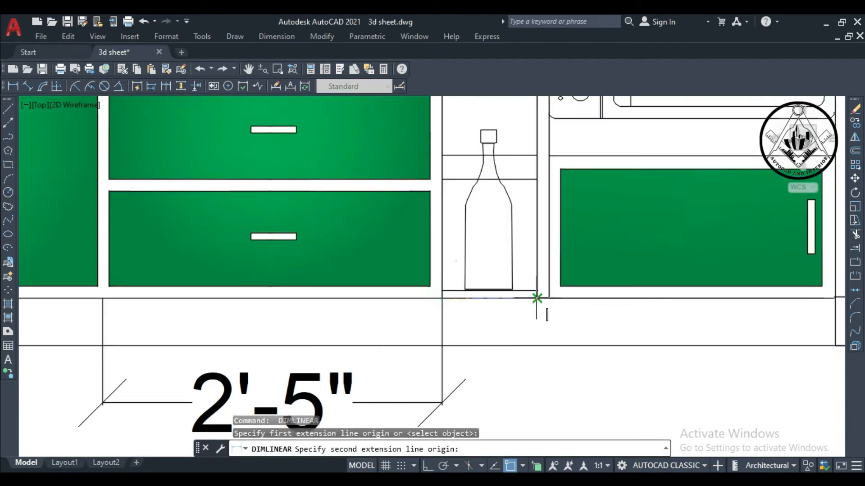
{"action": "left_click", "coordinate": [537, 298]}
{"action": "left_click", "coordinate": [544, 403]}
{"action": "scroll", "coordinate": [387, 320], "scroll_direction": "down", "scroll_amount": 4}
Dimension the width of the tall oven unit in the same row below the floor line
{"action": "key", "text": "Return"}
{"action": "scroll", "coordinate": [499, 314], "scroll_direction": "up", "scroll_amount": 2}
{"action": "left_click", "coordinate": [409, 310]}
{"action": "left_click", "coordinate": [595, 310]}
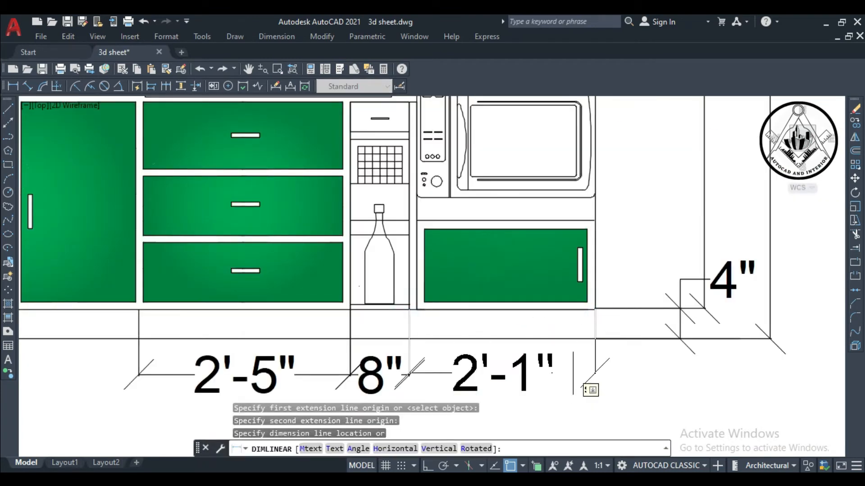
{"action": "left_click", "coordinate": [573, 374]}
{"action": "scroll", "coordinate": [573, 374], "scroll_direction": "down", "scroll_amount": 2}
Dimension the width of the double-door base cabinet in the same row as the other unit widths
{"action": "key", "text": "Return"}
{"action": "left_click", "coordinate": [359, 295]}
{"action": "left_click", "coordinate": [339, 295]}
{"action": "left_click", "coordinate": [347, 332]}
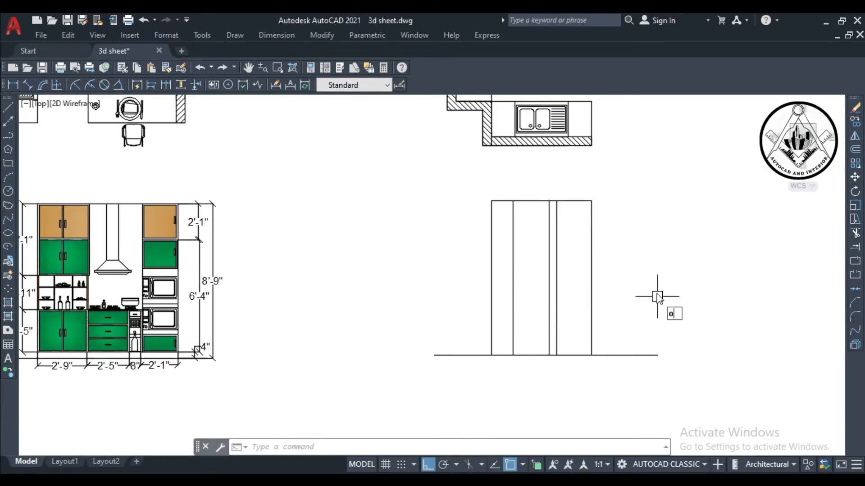
Offset the floor line of the blank second elevation upward by 2'
{"action": "key", "text": "Return"}
{"action": "type", "text": "2'"}
{"action": "key", "text": "Return"}
{"action": "left_click", "coordinate": [614, 354]}
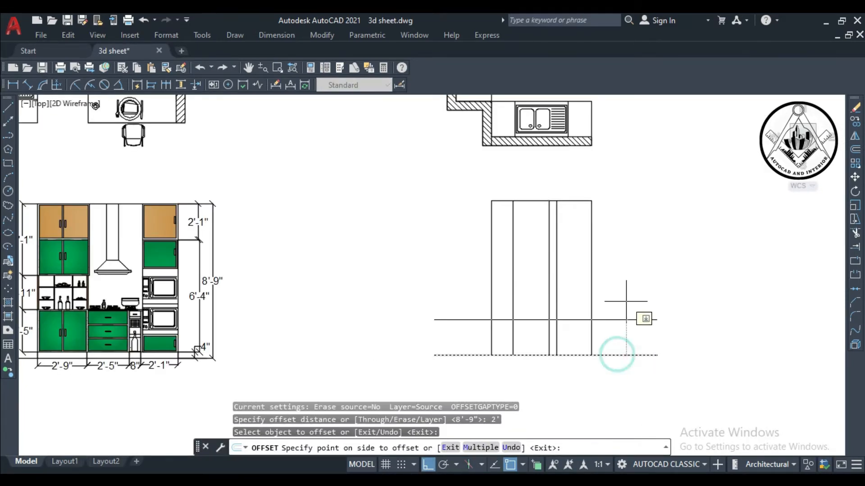
{"action": "left_click", "coordinate": [633, 309]}
{"action": "scroll", "coordinate": [619, 279], "scroll_direction": "up", "scroll_amount": 2}
{"action": "left_click", "coordinate": [615, 346]}
{"action": "key", "text": "Escape"}
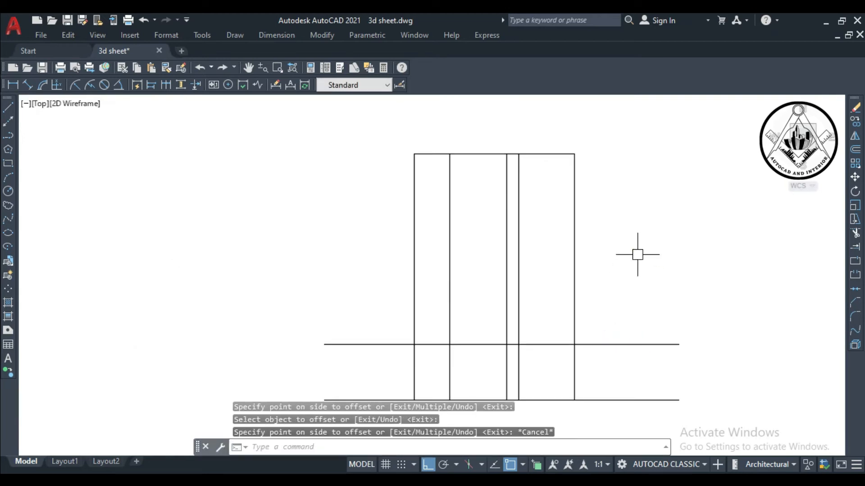
Offset the new horizontal line in the second elevation upward by 2'-6"
{"action": "key", "text": "Return"}
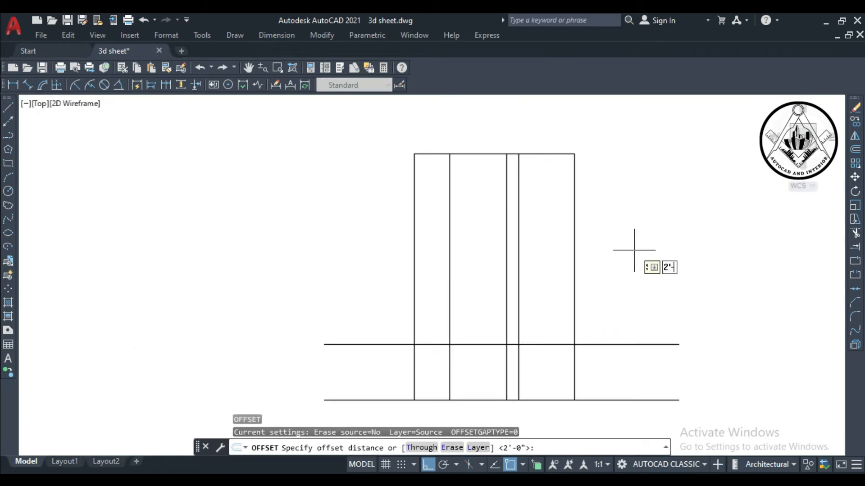
{"action": "key", "text": "Return"}
{"action": "left_click", "coordinate": [599, 345]}
{"action": "left_click", "coordinate": [610, 234]}
{"action": "key", "text": "Escape"}
Trim the crossing lines so that a closed rectangular opening remains in the middle of the second elevation
{"action": "type", "text": "tr"}
{"action": "key", "text": "Return"}
{"action": "left_click", "coordinate": [608, 272]}
{"action": "scroll", "coordinate": [514, 346], "scroll_direction": "up", "scroll_amount": 2}
{"action": "left_click", "coordinate": [513, 345]}
{"action": "left_click", "coordinate": [397, 228]}
{"action": "left_click", "coordinate": [390, 342]}
{"action": "left_click", "coordinate": [409, 198]}
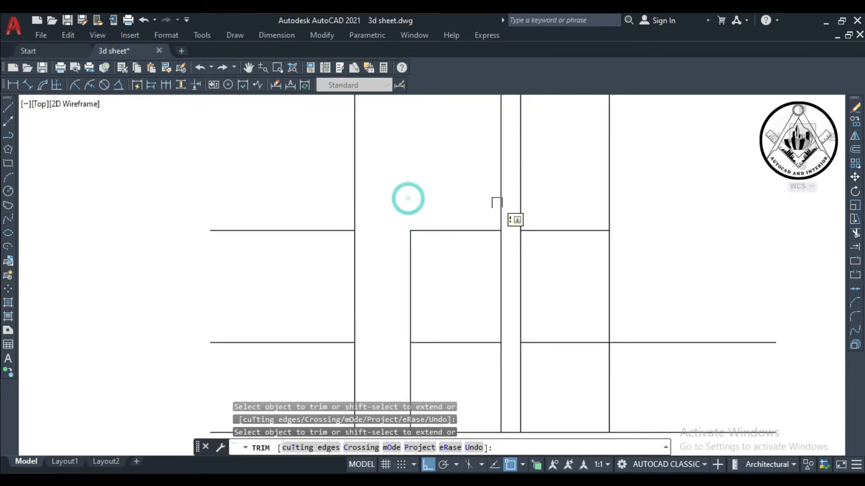
{"action": "left_click", "coordinate": [408, 367]}
{"action": "scroll", "coordinate": [563, 316], "scroll_direction": "down", "scroll_amount": 4}
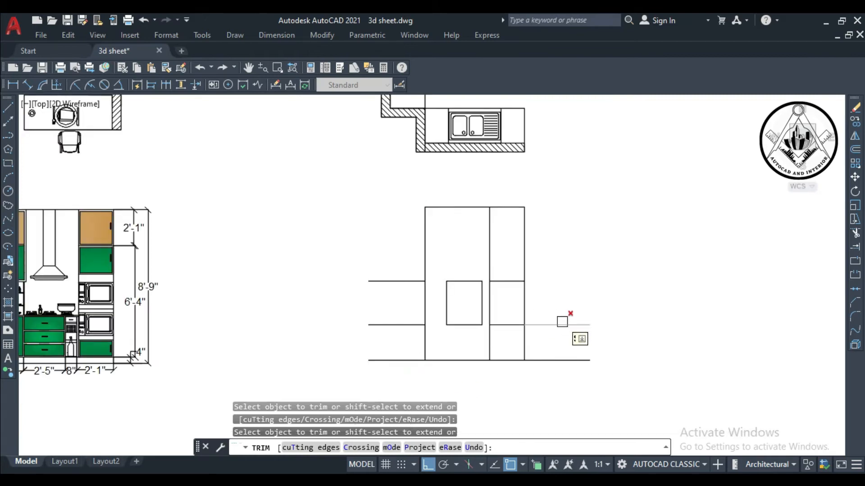
{"action": "key", "text": "Escape"}
Delete the four leftover horizontal line segments on both sides of the rectangular opening
{"action": "left_click", "coordinate": [558, 324]}
{"action": "left_click", "coordinate": [507, 281]}
{"action": "left_click", "coordinate": [385, 324]}
{"action": "left_click", "coordinate": [396, 279]}
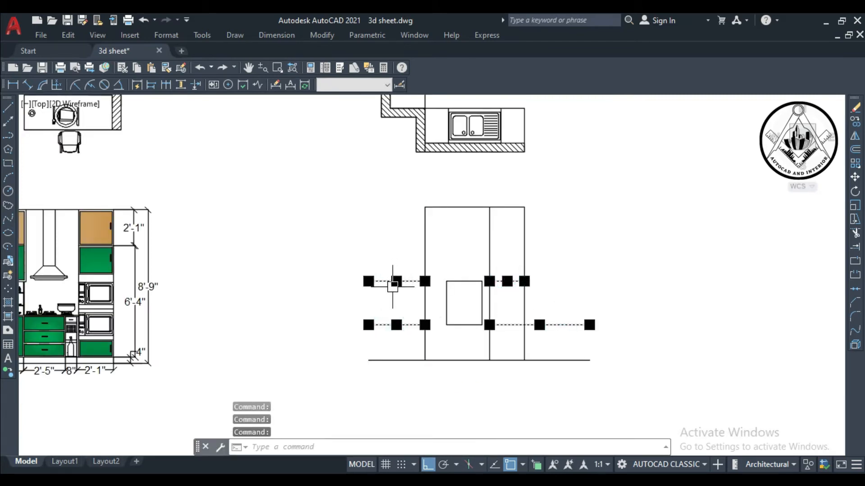
{"action": "key", "text": "Delete"}
{"action": "scroll", "coordinate": [580, 321], "scroll_direction": "down", "scroll_amount": 2}
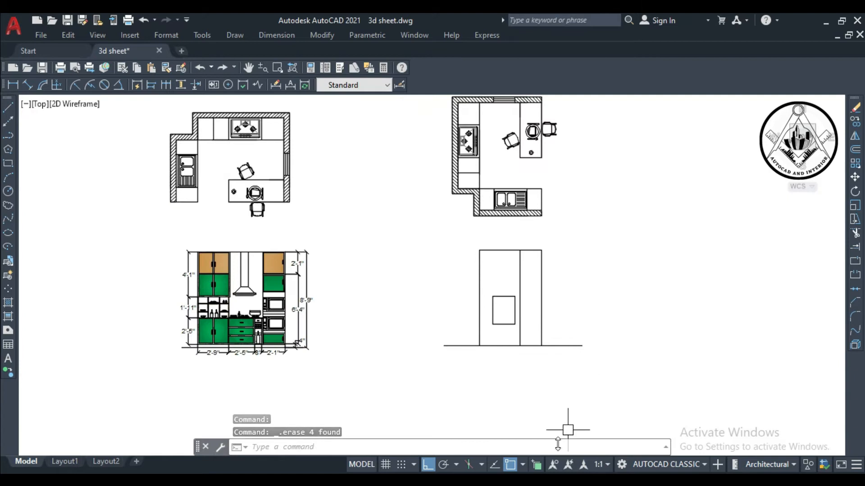
Offset the second elevation's floor line upward by 2' to mark the lower edge of a wall shelf unit
{"action": "scroll", "coordinate": [522, 293], "scroll_direction": "up", "scroll_amount": 2}
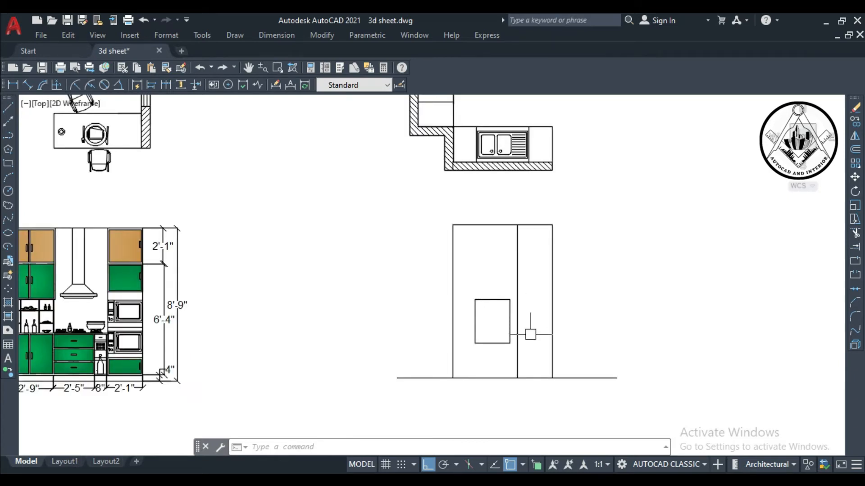
{"action": "type", "text": "o"}
{"action": "key", "text": "Return"}
{"action": "type", "text": "2'"}
{"action": "key", "text": "Return"}
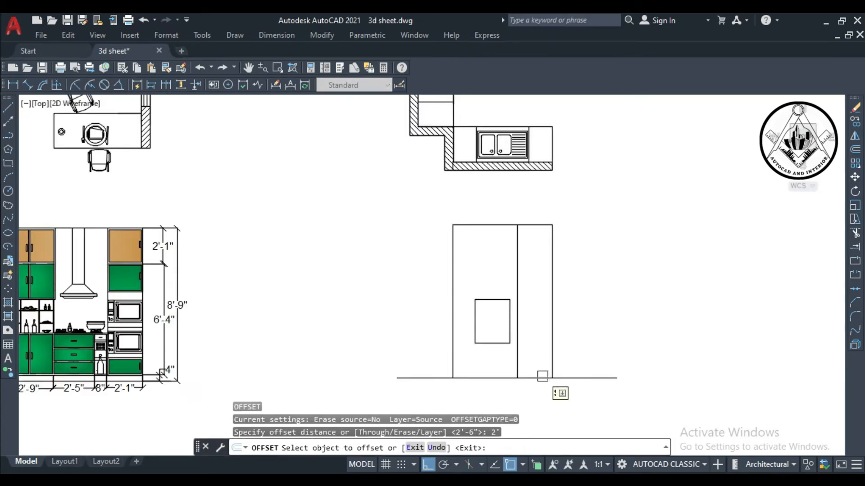
{"action": "left_click", "coordinate": [543, 378]}
{"action": "left_click", "coordinate": [618, 315]}
{"action": "scroll", "coordinate": [593, 312], "scroll_direction": "up", "scroll_amount": 2}
{"action": "key", "text": "Escape"}
{"action": "scroll", "coordinate": [564, 292], "scroll_direction": "down", "scroll_amount": 2}
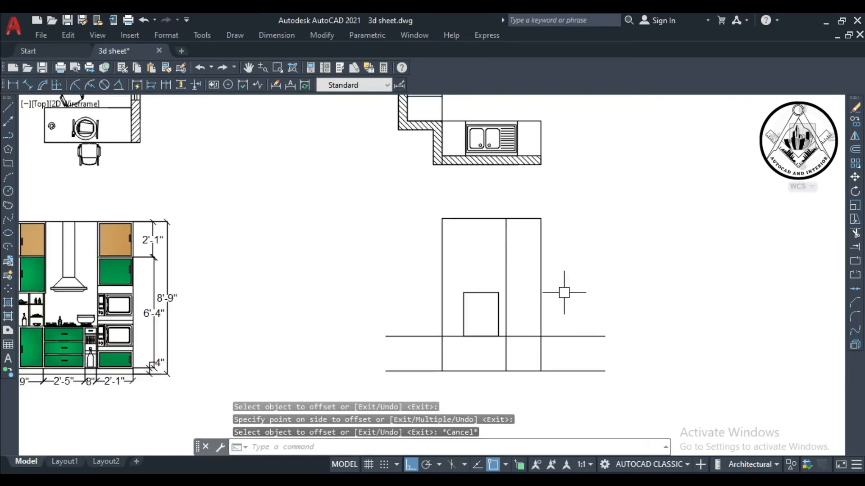
Offset the shelf unit's lower edge line upward by 3' to mark its upper edge
{"action": "scroll", "coordinate": [577, 283], "scroll_direction": "up", "scroll_amount": 2}
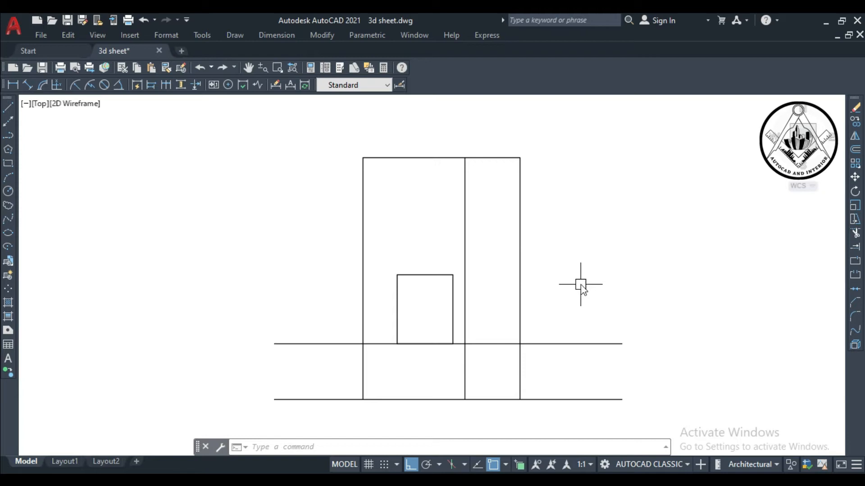
{"action": "type", "text": "o"}
{"action": "key", "text": "Return"}
{"action": "key", "text": "Return"}
{"action": "left_click", "coordinate": [541, 344]}
{"action": "left_click", "coordinate": [597, 229]}
{"action": "key", "text": "Escape"}
Trim both shelf unit edge lines so they span only the narrow bay beside the rectangular opening
{"action": "key", "text": "Return"}
{"action": "left_click", "coordinate": [422, 260]}
{"action": "left_click", "coordinate": [336, 261]}
{"action": "left_click", "coordinate": [347, 343]}
{"action": "left_click", "coordinate": [375, 344]}
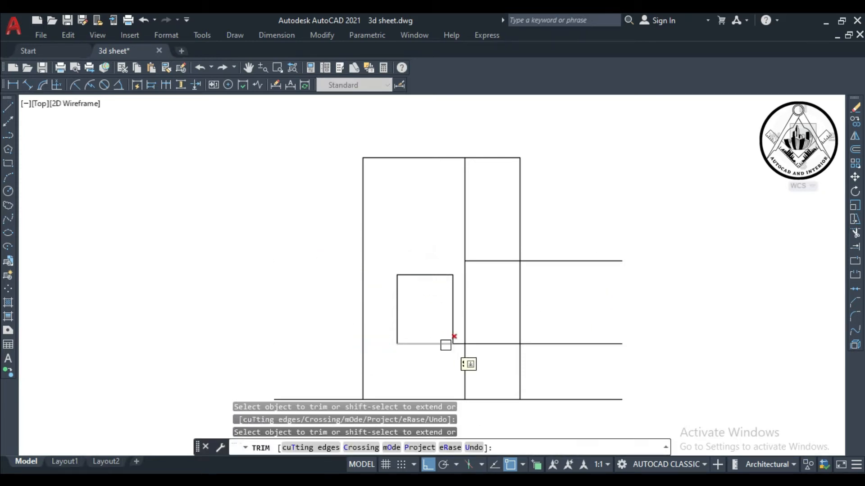
{"action": "scroll", "coordinate": [463, 347], "scroll_direction": "up", "scroll_amount": 4}
{"action": "left_click", "coordinate": [448, 339]}
{"action": "scroll", "coordinate": [450, 337], "scroll_direction": "down", "scroll_amount": 2}
{"action": "left_click", "coordinate": [569, 334]}
{"action": "left_click", "coordinate": [578, 204]}
{"action": "scroll", "coordinate": [574, 205], "scroll_direction": "down", "scroll_amount": 4}
{"action": "key", "text": "Escape"}
Offset the shelf unit's upper edge downward twice by 1' to create two shelf lines
{"action": "scroll", "coordinate": [581, 220], "scroll_direction": "up", "scroll_amount": 2}
{"action": "type", "text": "o"}
{"action": "key", "text": "Return"}
{"action": "scroll", "coordinate": [591, 211], "scroll_direction": "up", "scroll_amount": 2}
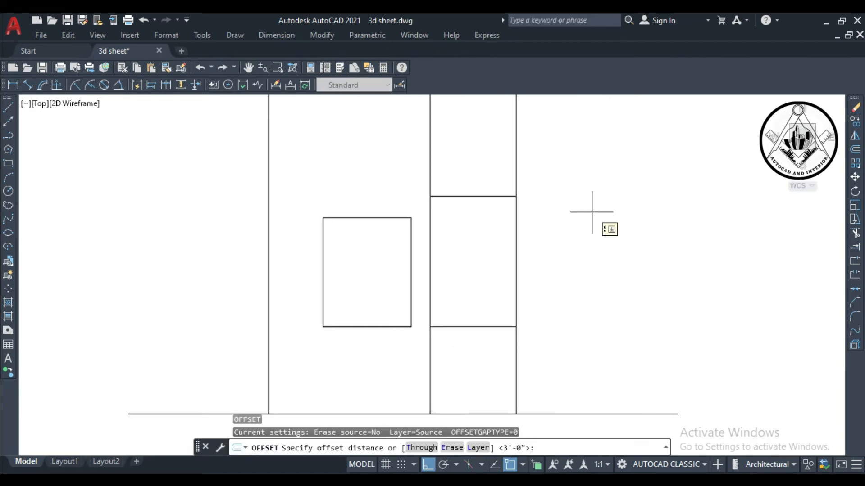
{"action": "key", "text": "Return"}
{"action": "left_click", "coordinate": [477, 197]}
{"action": "left_click", "coordinate": [488, 259]}
{"action": "left_click", "coordinate": [482, 240]}
{"action": "left_click", "coordinate": [556, 264]}
{"action": "key", "text": "Return"}
{"action": "key", "text": "Return"}
{"action": "scroll", "coordinate": [603, 257], "scroll_direction": "down", "scroll_amount": 2}
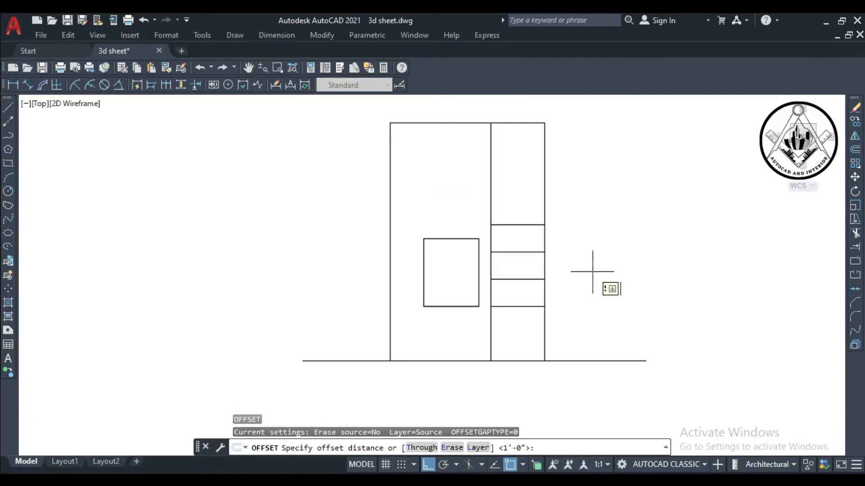
{"action": "key", "text": "Escape"}
Trim the bay's vertical divider above and below the shelf unit
{"action": "type", "text": "tr"}
{"action": "key", "text": "Return"}
{"action": "left_click", "coordinate": [490, 197]}
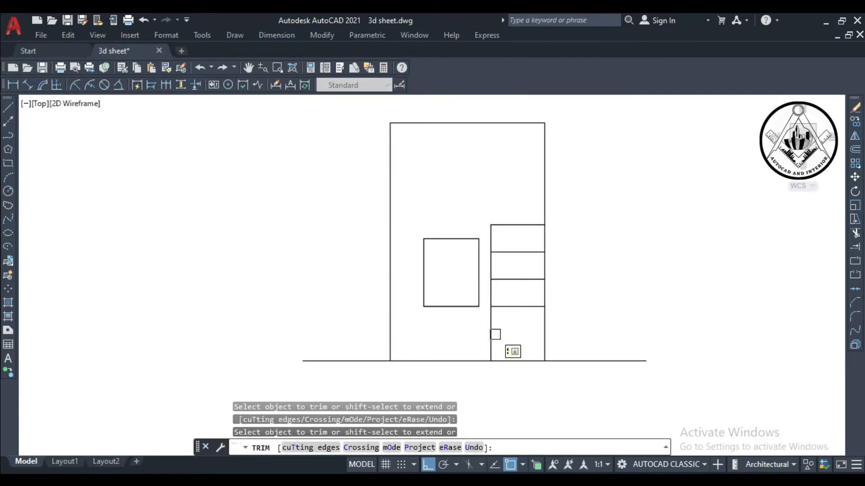
{"action": "key", "text": "Escape"}
Offset the wall edge line 1" inward and the shelf unit's free side 1" outward
{"action": "type", "text": "o"}
{"action": "key", "text": "Return"}
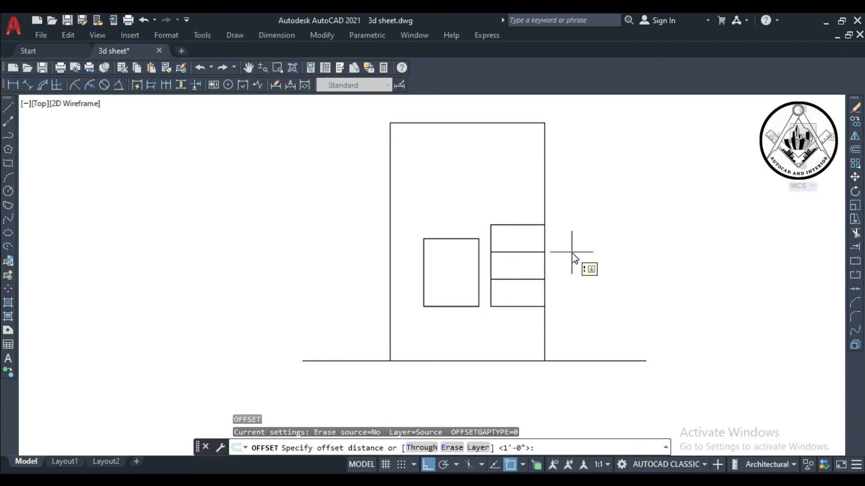
{"action": "type", "text": "1\""}
{"action": "key", "text": "Return"}
{"action": "scroll", "coordinate": [564, 251], "scroll_direction": "up", "scroll_amount": 2}
{"action": "left_click", "coordinate": [532, 232]}
{"action": "left_click", "coordinate": [501, 234]}
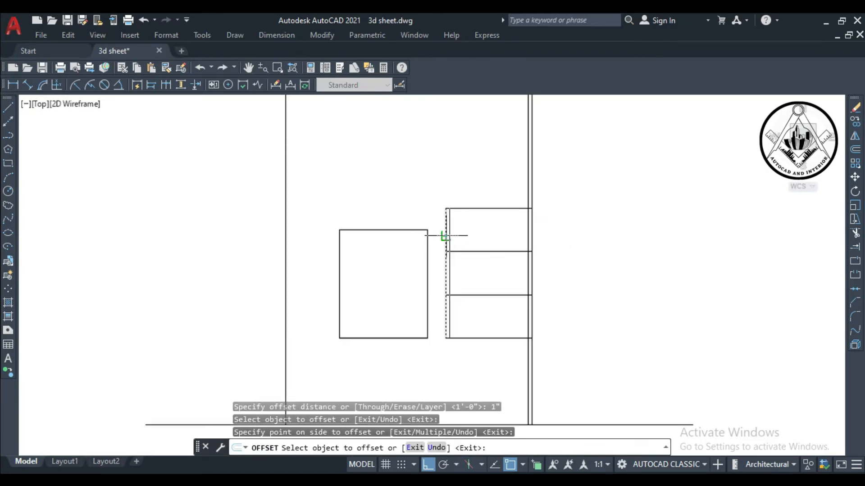
{"action": "left_click", "coordinate": [445, 235]}
{"action": "left_click", "coordinate": [435, 228]}
Offset the shelf unit's upper and lower edges 1" outward
{"action": "left_click", "coordinate": [463, 208]}
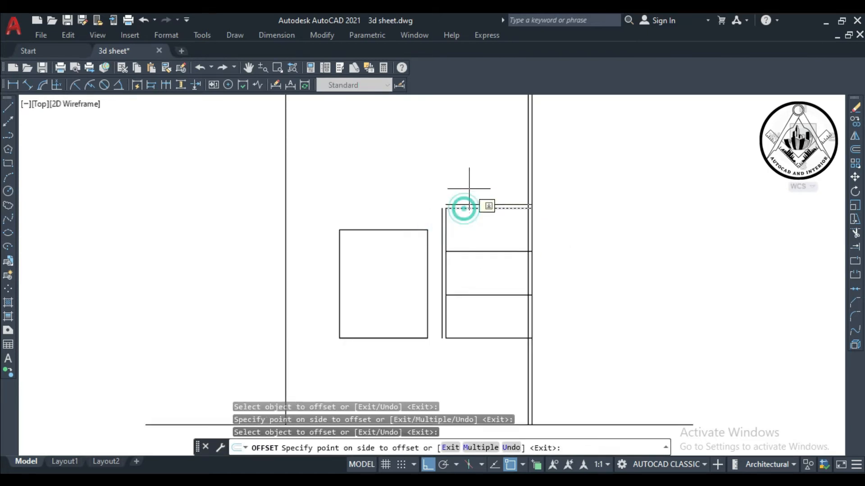
{"action": "left_click", "coordinate": [469, 187]}
{"action": "scroll", "coordinate": [469, 187], "scroll_direction": "down", "scroll_amount": 2}
{"action": "scroll", "coordinate": [468, 246], "scroll_direction": "up", "scroll_amount": 2}
{"action": "left_click", "coordinate": [471, 247]}
{"action": "left_click", "coordinate": [481, 274]}
{"action": "scroll", "coordinate": [486, 284], "scroll_direction": "down", "scroll_amount": 1}
{"action": "scroll", "coordinate": [493, 251], "scroll_direction": "up", "scroll_amount": 2}
{"action": "key", "text": "Escape"}
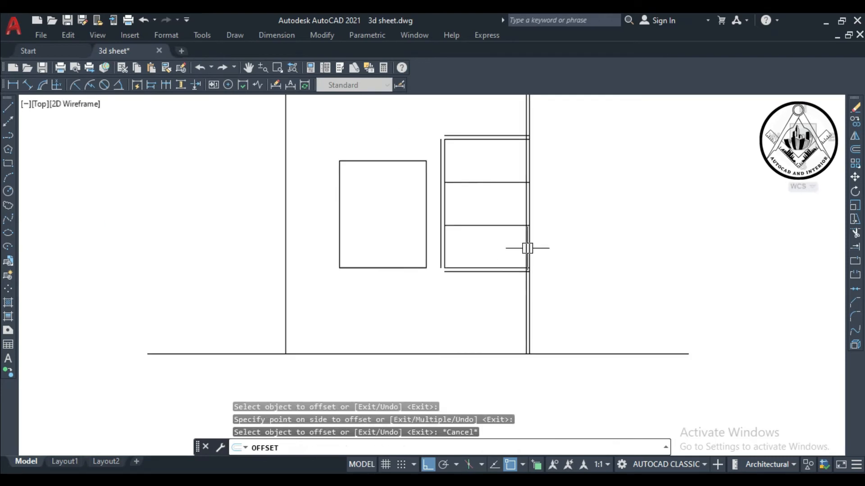
Join the outer frame lines into sharp corners with Fillet at the shelf unit's free side
{"action": "key", "text": "space"}
{"action": "scroll", "coordinate": [477, 135], "scroll_direction": "up", "scroll_amount": 2}
{"action": "left_click", "coordinate": [458, 134]}
{"action": "left_click", "coordinate": [419, 151], "text": "shift"}
{"action": "key", "text": "space"}
{"action": "left_click", "coordinate": [426, 348]}
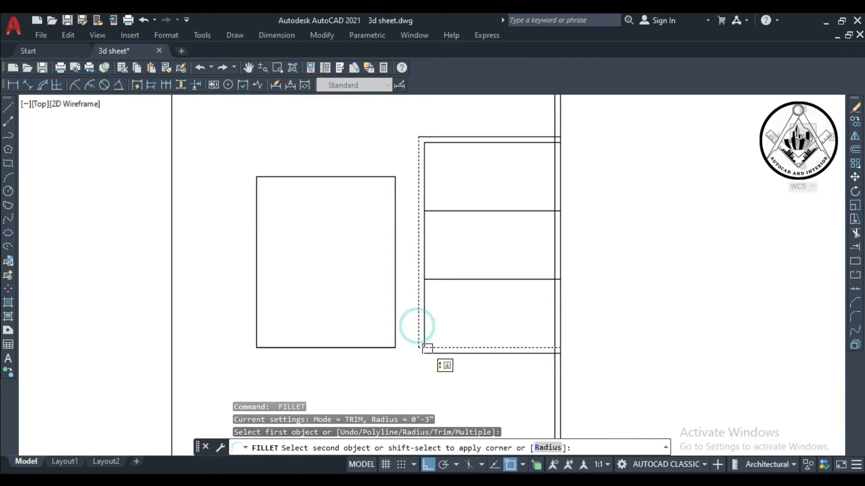
{"action": "key", "text": "Escape"}
Trim the overshooting frame and shelf line ends at the wall side, leaving a clean double-line frame around the shelves
{"action": "type", "text": "tr"}
{"action": "key", "text": "space"}
{"action": "scroll", "coordinate": [551, 350], "scroll_direction": "up", "scroll_amount": 5}
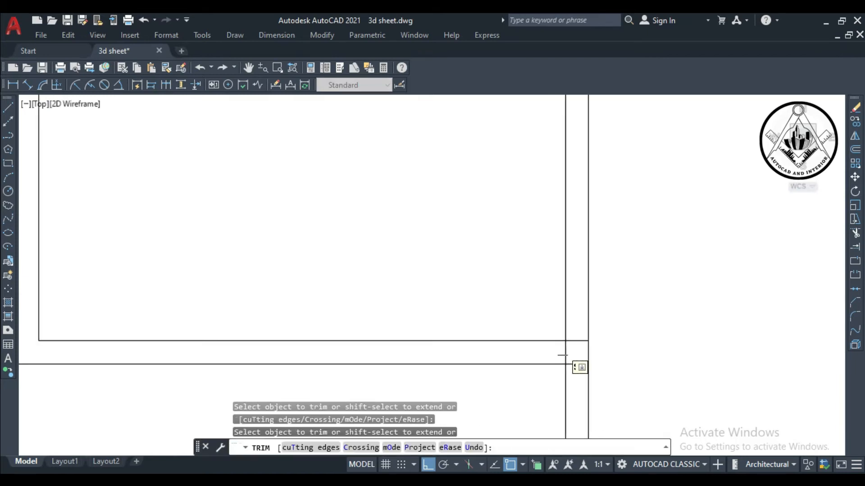
{"action": "scroll", "coordinate": [572, 345], "scroll_direction": "down", "scroll_amount": 5}
{"action": "scroll", "coordinate": [575, 287], "scroll_direction": "up", "scroll_amount": 5}
{"action": "left_click", "coordinate": [551, 282]}
{"action": "scroll", "coordinate": [558, 279], "scroll_direction": "down", "scroll_amount": 5}
{"action": "scroll", "coordinate": [568, 236], "scroll_direction": "up", "scroll_amount": 7}
{"action": "left_click", "coordinate": [523, 240]}
{"action": "scroll", "coordinate": [530, 301], "scroll_direction": "down", "scroll_amount": 5}
{"action": "scroll", "coordinate": [516, 180], "scroll_direction": "down", "scroll_amount": 5}
{"action": "scroll", "coordinate": [518, 157], "scroll_direction": "up", "scroll_amount": 8}
{"action": "left_click", "coordinate": [531, 155]}
{"action": "left_click", "coordinate": [514, 139]}
{"action": "scroll", "coordinate": [513, 175], "scroll_direction": "down", "scroll_amount": 5}
{"action": "left_click", "coordinate": [514, 135]}
{"action": "scroll", "coordinate": [513, 132], "scroll_direction": "down", "scroll_amount": 5}
{"action": "scroll", "coordinate": [519, 352], "scroll_direction": "up", "scroll_amount": 7}
{"action": "left_click", "coordinate": [512, 222]}
{"action": "left_click", "coordinate": [503, 232]}
{"action": "left_click", "coordinate": [502, 263]}
{"action": "scroll", "coordinate": [539, 285], "scroll_direction": "down", "scroll_amount": 6}
{"action": "scroll", "coordinate": [553, 220], "scroll_direction": "up", "scroll_amount": 5}
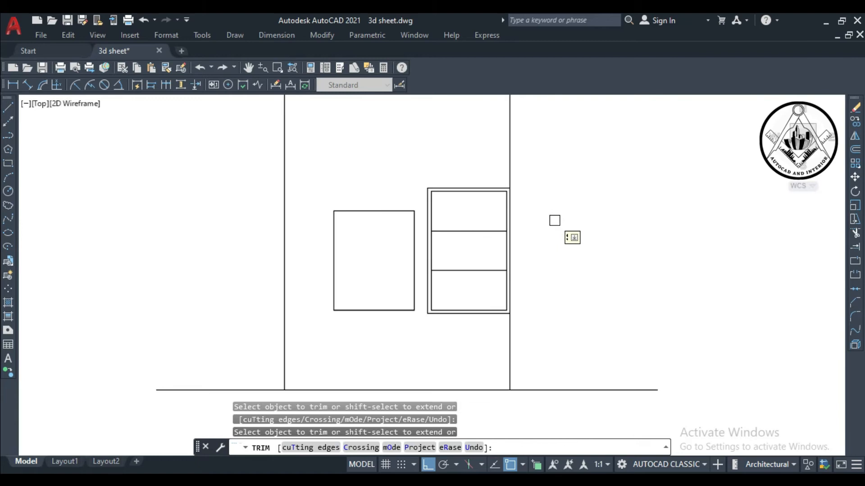
{"action": "key", "text": "Escape"}
Offset the shelf unit's two intermediate shelf lines to give the shelf boards thickness
{"action": "type", "text": "o"}
{"action": "key", "text": "Return"}
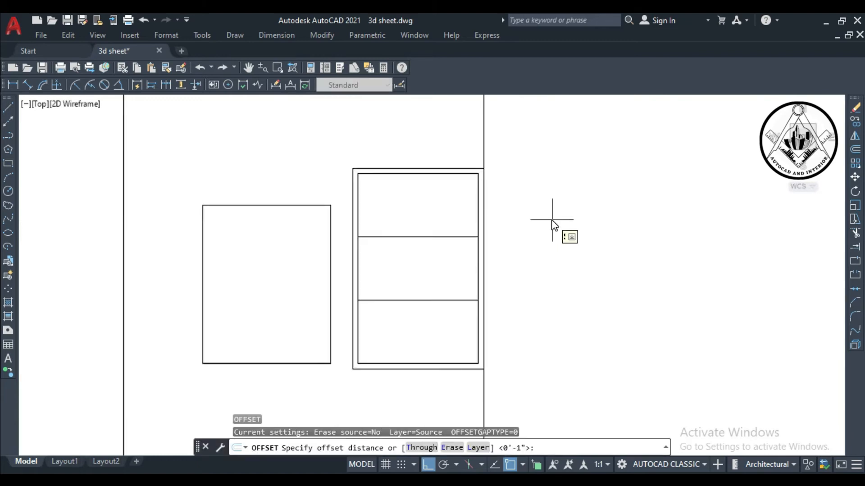
{"action": "key", "text": "Return"}
{"action": "left_click", "coordinate": [412, 236]}
{"action": "left_click", "coordinate": [411, 221]}
{"action": "scroll", "coordinate": [409, 239], "scroll_direction": "up", "scroll_amount": 3}
{"action": "left_click", "coordinate": [408, 237]}
{"action": "left_click", "coordinate": [419, 292]}
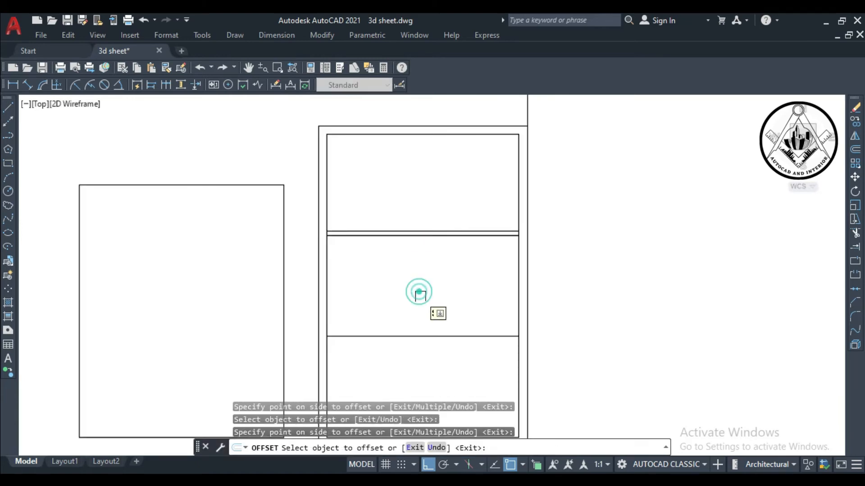
{"action": "left_click", "coordinate": [435, 339]}
{"action": "left_click", "coordinate": [435, 294]}
{"action": "scroll", "coordinate": [431, 351], "scroll_direction": "up", "scroll_amount": 4}
{"action": "left_click", "coordinate": [438, 314]}
{"action": "left_click", "coordinate": [446, 347]}
{"action": "scroll", "coordinate": [446, 383], "scroll_direction": "down", "scroll_amount": 4}
{"action": "scroll", "coordinate": [456, 294], "scroll_direction": "up", "scroll_amount": 4}
{"action": "scroll", "coordinate": [458, 283], "scroll_direction": "down", "scroll_amount": 4}
{"action": "key", "text": "Escape"}
Delete the surplus line from each of the two intermediate shelf boards, leaving two lines per board
{"action": "scroll", "coordinate": [463, 283], "scroll_direction": "up", "scroll_amount": 4}
{"action": "left_click", "coordinate": [480, 228]}
{"action": "scroll", "coordinate": [480, 228], "scroll_direction": "down", "scroll_amount": 2}
{"action": "scroll", "coordinate": [467, 345], "scroll_direction": "up", "scroll_amount": 2}
{"action": "left_click", "coordinate": [478, 296]}
{"action": "key", "text": "Delete"}
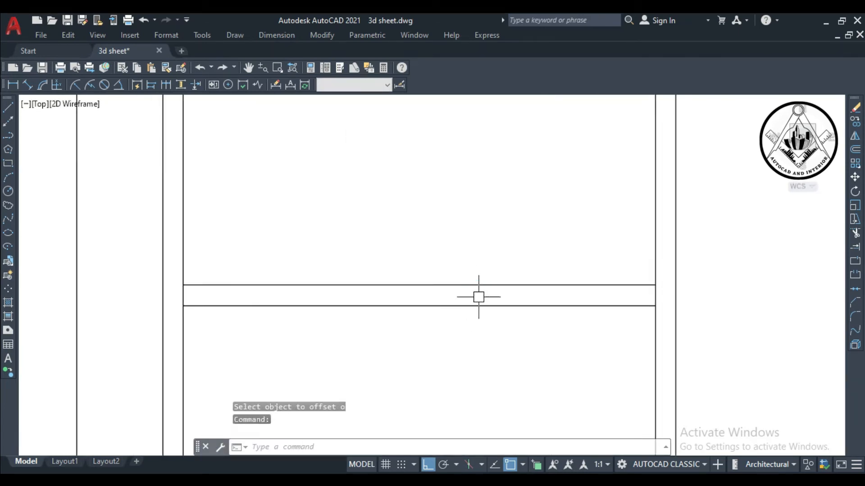
{"action": "scroll", "coordinate": [483, 313], "scroll_direction": "down", "scroll_amount": 1}
{"action": "left_click", "coordinate": [502, 146]}
{"action": "key", "text": "Delete"}
{"action": "scroll", "coordinate": [478, 209], "scroll_direction": "down", "scroll_amount": 3}
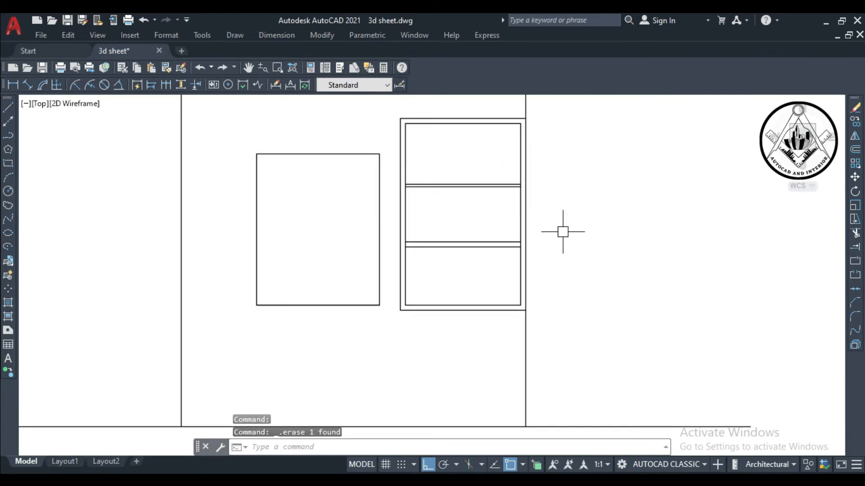
Try to trim the inner frame lines between the shelf board lines, and undo the trim
{"action": "type", "text": "tr"}
{"action": "key", "text": "Return"}
{"action": "left_click", "coordinate": [520, 244]}
{"action": "scroll", "coordinate": [425, 185], "scroll_direction": "up", "scroll_amount": 6}
{"action": "scroll", "coordinate": [343, 185], "scroll_direction": "up", "scroll_amount": 2}
{"action": "left_click", "coordinate": [344, 187]}
{"action": "scroll", "coordinate": [389, 189], "scroll_direction": "down", "scroll_amount": 4}
{"action": "scroll", "coordinate": [567, 211], "scroll_direction": "down", "scroll_amount": 2}
{"action": "key", "text": "Escape"}
{"action": "key", "text": "ctrl+z"}
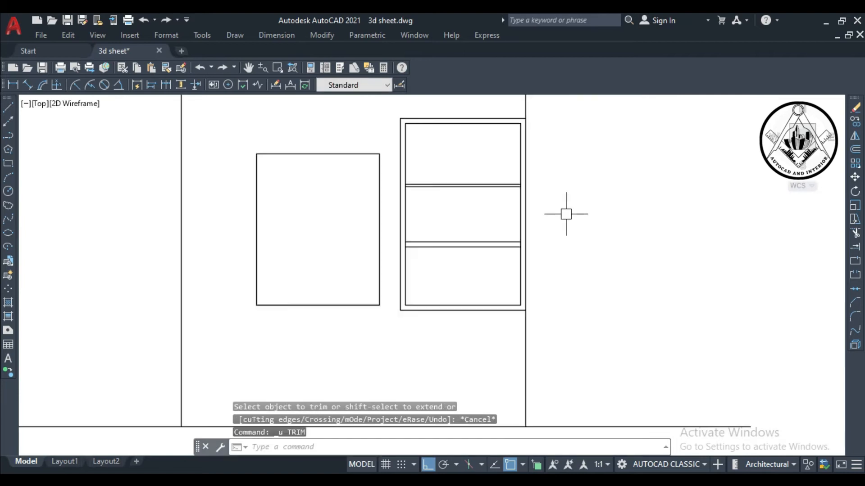
Offset the shelf unit's lower outer edge 1" downward
{"action": "scroll", "coordinate": [563, 212], "scroll_direction": "down", "scroll_amount": 2}
{"action": "scroll", "coordinate": [495, 311], "scroll_direction": "up", "scroll_amount": 2}
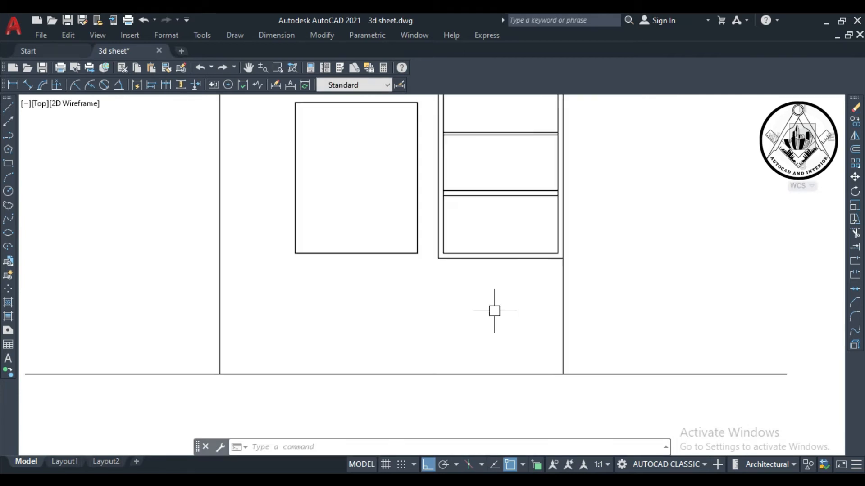
{"action": "type", "text": "o"}
{"action": "key", "text": "Return"}
{"action": "type", "text": "1"}
{"action": "key", "text": "Return"}
{"action": "left_click", "coordinate": [512, 259]}
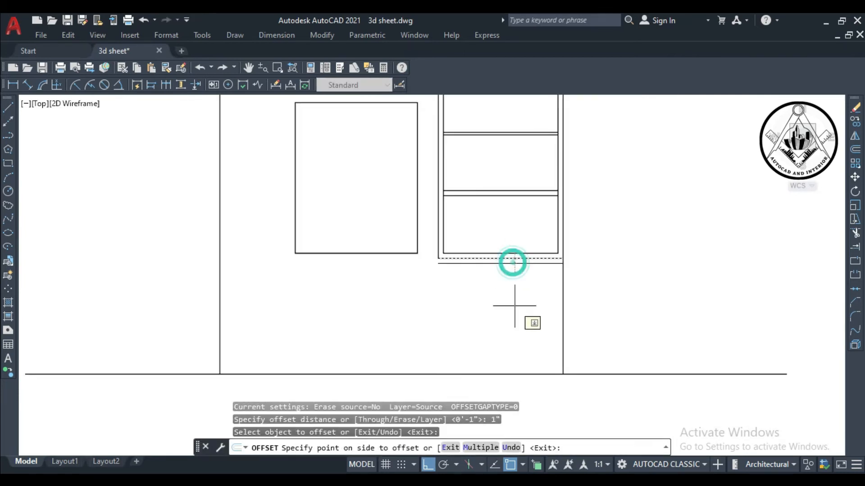
{"action": "left_click", "coordinate": [515, 306]}
{"action": "scroll", "coordinate": [499, 295], "scroll_direction": "up", "scroll_amount": 2}
{"action": "key", "text": "Escape"}
Extend the frame's outer free-side line down to the new lowest line
{"action": "type", "text": "ex"}
{"action": "key", "text": "Return"}
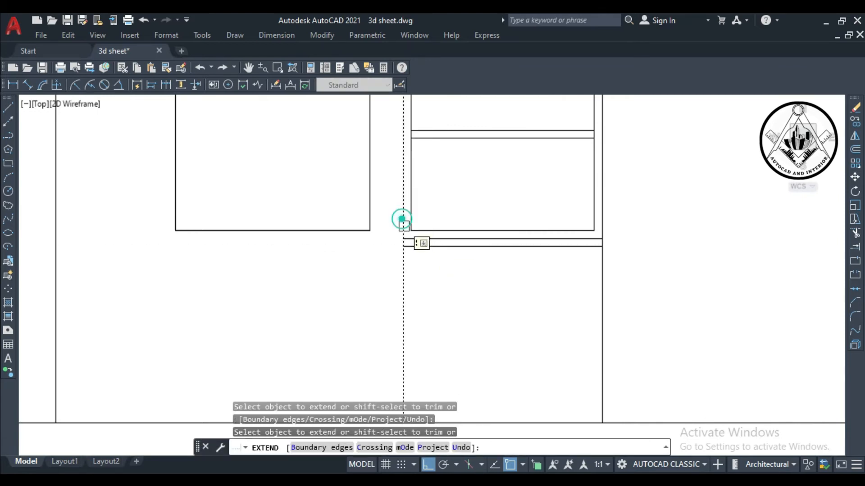
{"action": "scroll", "coordinate": [402, 220], "scroll_direction": "up", "scroll_amount": 1}
{"action": "key", "text": "Escape"}
{"action": "scroll", "coordinate": [403, 283], "scroll_direction": "down", "scroll_amount": 3}
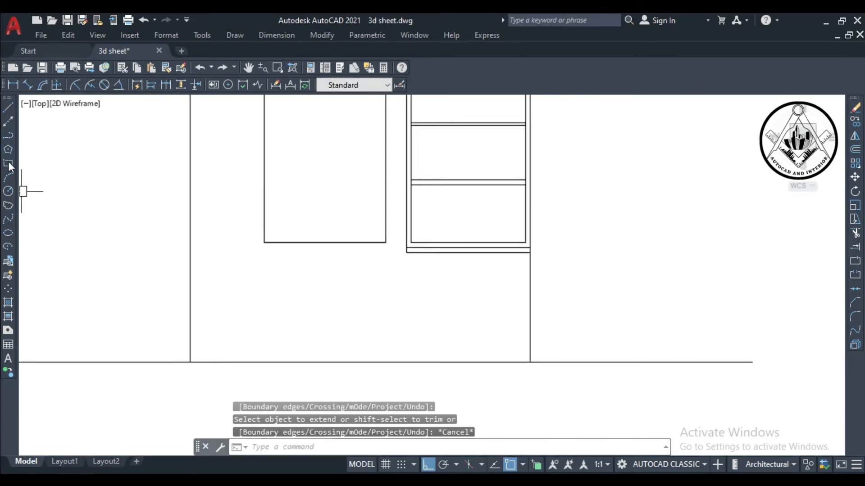
{"action": "left_click", "coordinate": [8, 191]}
{"action": "left_click", "coordinate": [467, 252]}
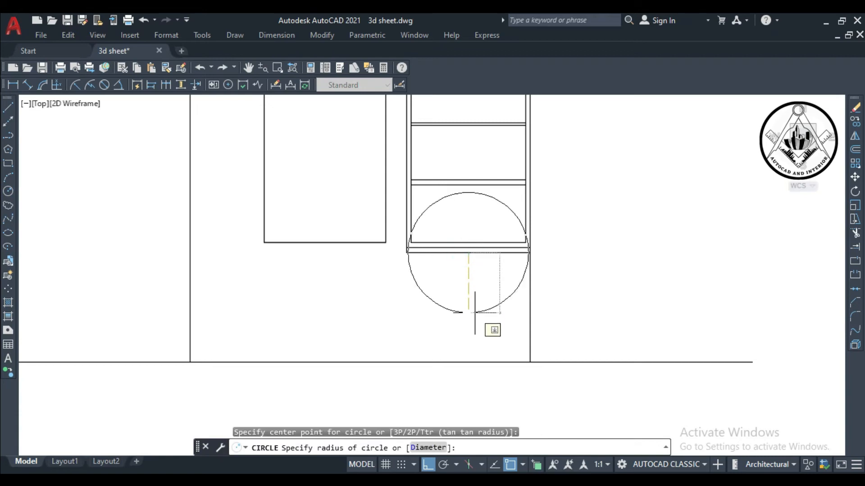
{"action": "key", "text": "Escape"}
Draw a narrow rectangular support from the midpoint of the shelf unit's underside down to the floor line
{"action": "left_click", "coordinate": [9, 163]}
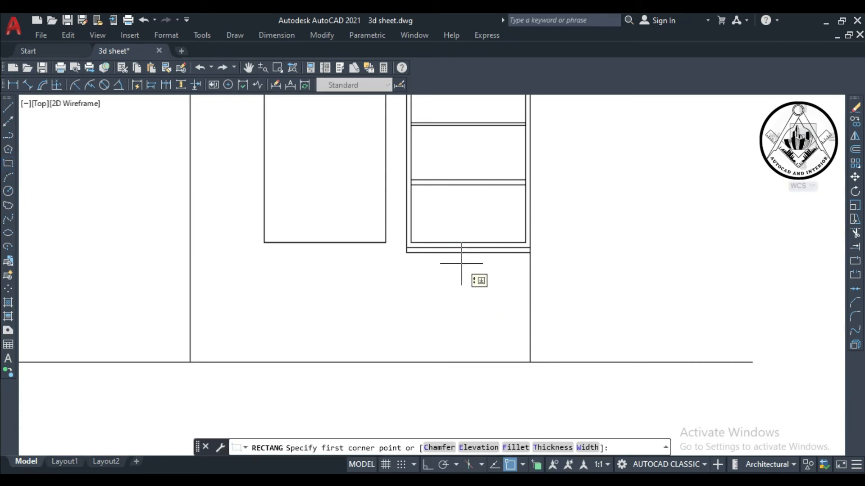
{"action": "left_click", "coordinate": [469, 253]}
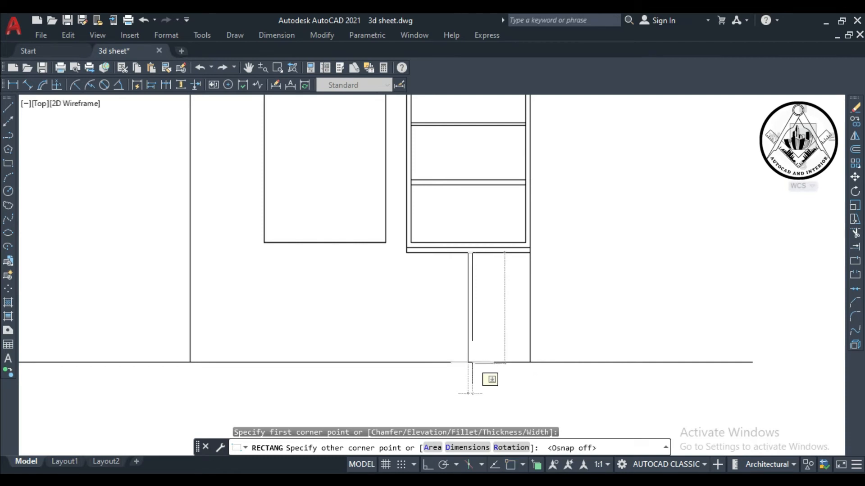
{"action": "left_click", "coordinate": [472, 362]}
{"action": "scroll", "coordinate": [509, 316], "scroll_direction": "down", "scroll_amount": 2}
{"action": "scroll", "coordinate": [561, 295], "scroll_direction": "up", "scroll_amount": 2}
{"action": "scroll", "coordinate": [561, 290], "scroll_direction": "down", "scroll_amount": 2}
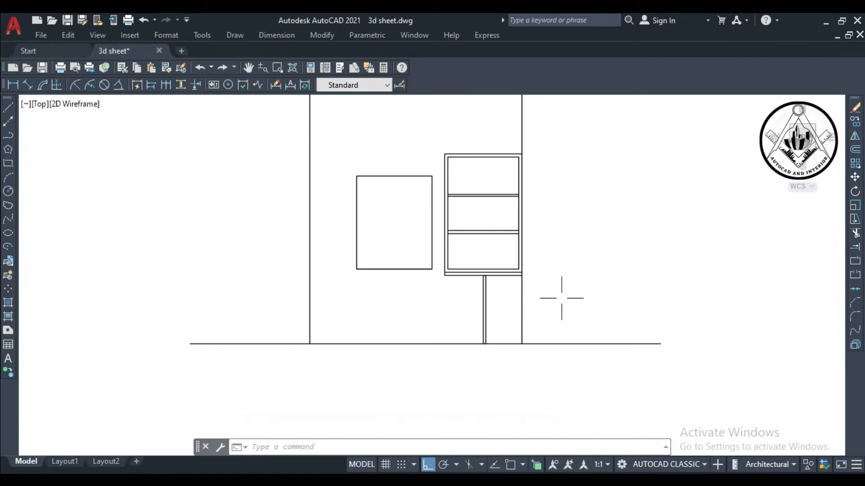
Copy two large bottles and a small one from the coloured cabinet elevation into the new shelf unit, with Ortho off
{"action": "scroll", "coordinate": [559, 290], "scroll_direction": "down", "scroll_amount": 2}
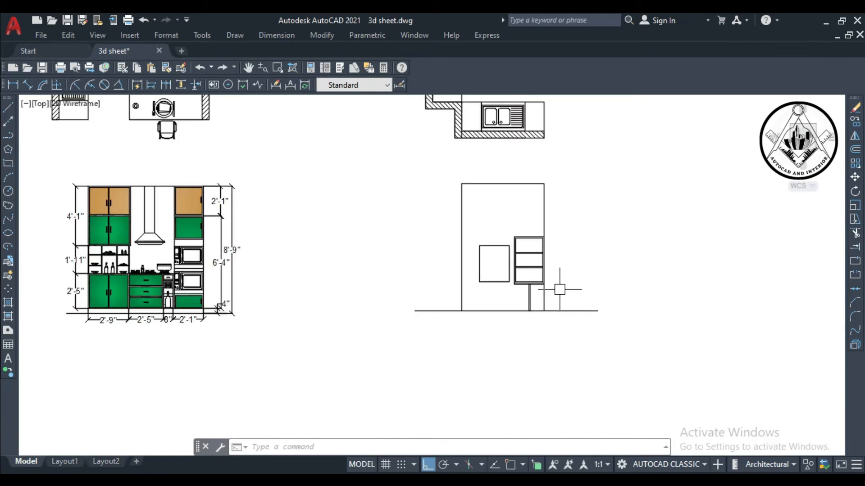
{"action": "key", "text": "Return"}
{"action": "scroll", "coordinate": [92, 266], "scroll_direction": "up", "scroll_amount": 5}
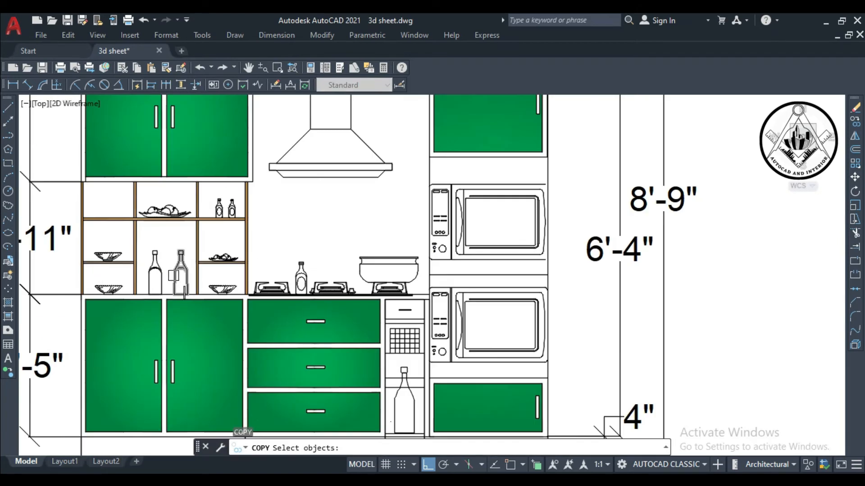
{"action": "left_click", "coordinate": [173, 275]}
{"action": "left_click", "coordinate": [154, 274]}
{"action": "key", "text": "Return"}
{"action": "left_click", "coordinate": [182, 295]}
{"action": "scroll", "coordinate": [182, 287], "scroll_direction": "down", "scroll_amount": 7}
{"action": "scroll", "coordinate": [430, 272], "scroll_direction": "up", "scroll_amount": 4}
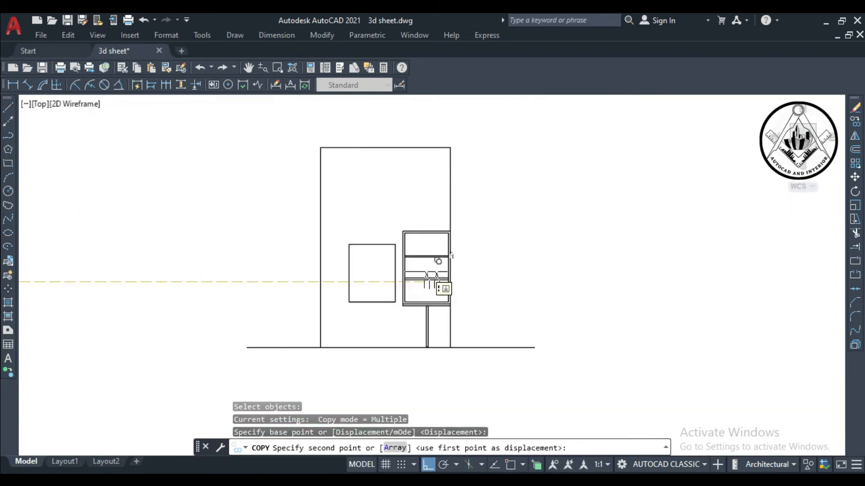
{"action": "scroll", "coordinate": [435, 280], "scroll_direction": "up", "scroll_amount": 4}
{"action": "key", "text": "F8"}
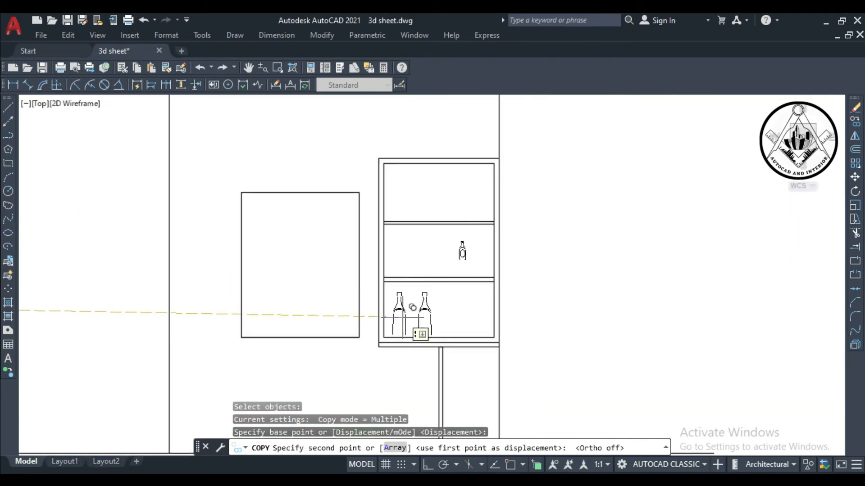
{"action": "left_click", "coordinate": [403, 316]}
{"action": "scroll", "coordinate": [439, 317], "scroll_direction": "up", "scroll_amount": 2}
{"action": "key", "text": "Escape"}
Move the two large bottles so they stand on the base of the lowest compartment
{"action": "type", "text": "m"}
{"action": "key", "text": "Return"}
{"action": "left_click", "coordinate": [447, 321]}
{"action": "left_click", "coordinate": [363, 283]}
{"action": "key", "text": "Return"}
{"action": "left_click", "coordinate": [458, 301]}
{"action": "left_click", "coordinate": [457, 306]}
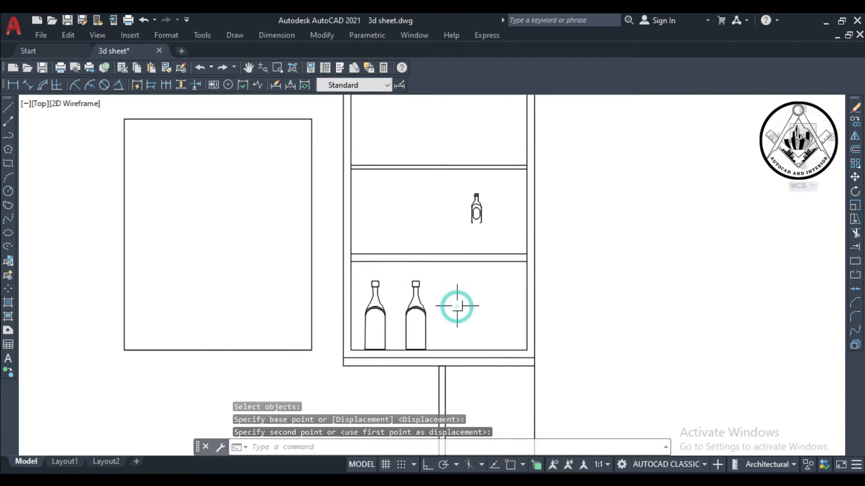
Move the small bottle onto the lower shelf board, near the middle compartment's free side
{"action": "type", "text": "m"}
{"action": "key", "text": "Return"}
{"action": "left_click", "coordinate": [476, 210]}
{"action": "key", "text": "Return"}
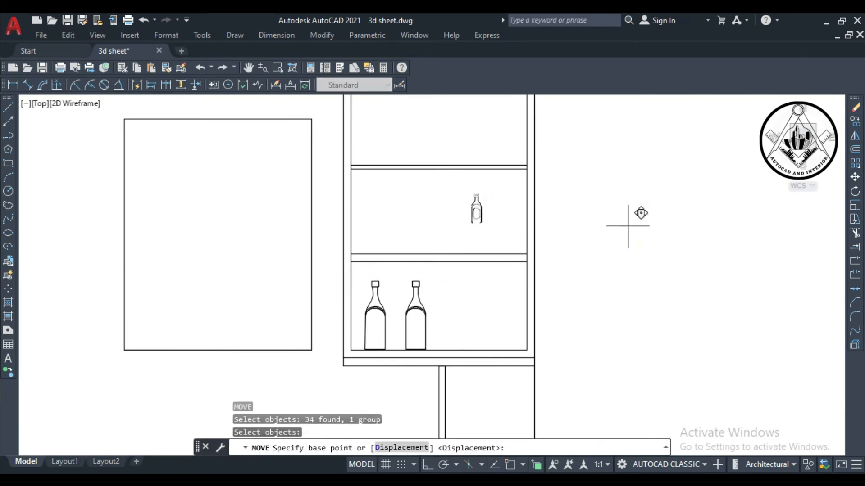
{"action": "left_click", "coordinate": [640, 214]}
{"action": "left_click", "coordinate": [546, 256]}
Copy the small bottle horizontally along its shelf with Ortho on to form a row of six
{"action": "type", "text": "co"}
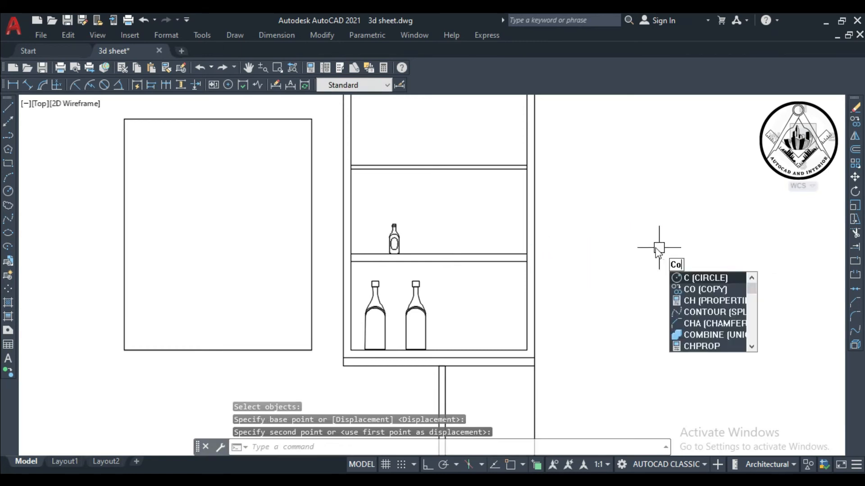
{"action": "key", "text": "Return"}
{"action": "left_click", "coordinate": [397, 230]}
{"action": "key", "text": "Return"}
{"action": "left_click", "coordinate": [628, 249]}
{"action": "key", "text": "F8"}
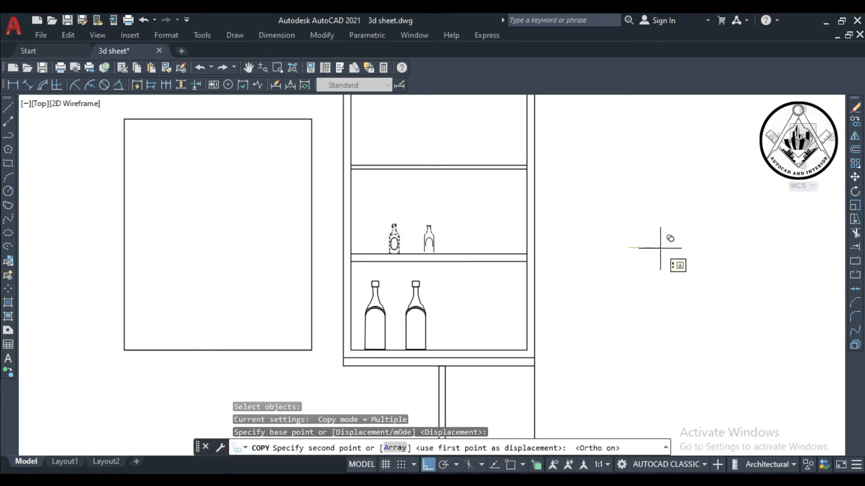
{"action": "left_click", "coordinate": [653, 247]}
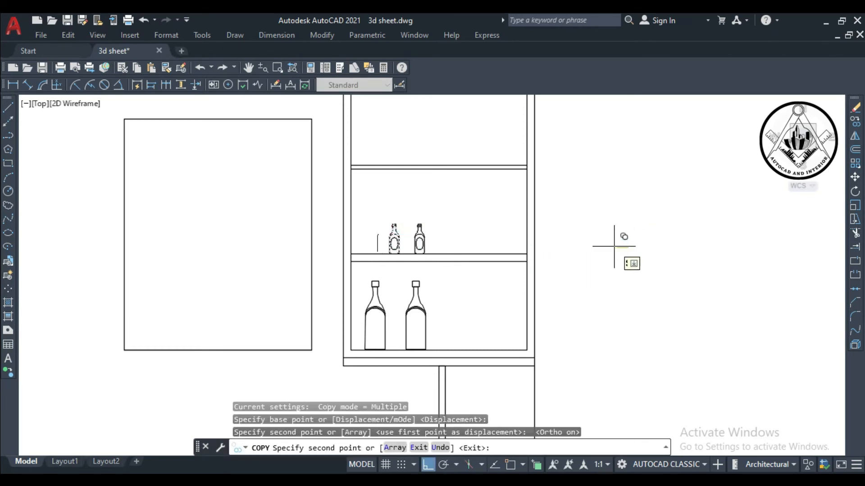
{"action": "left_click", "coordinate": [678, 247]}
{"action": "left_click", "coordinate": [701, 245]}
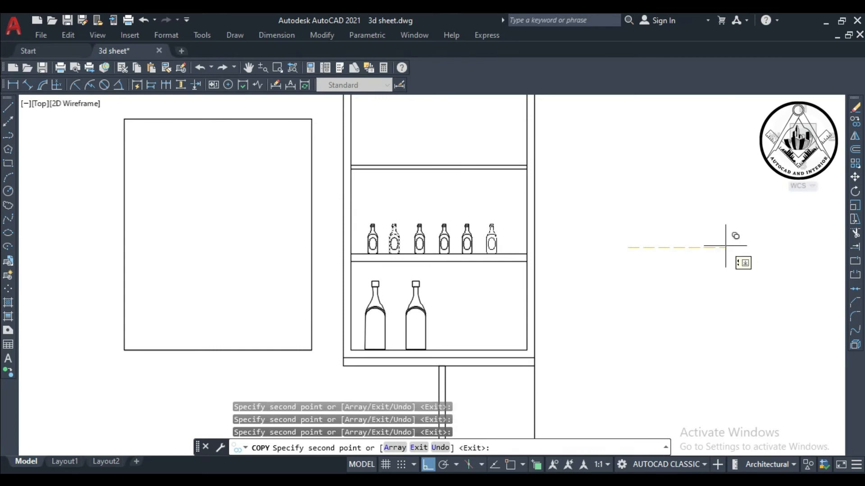
{"action": "key", "text": "Return"}
{"action": "key", "text": "Return"}
{"action": "scroll", "coordinate": [482, 246], "scroll_direction": "down", "scroll_amount": 2}
{"action": "left_click", "coordinate": [500, 240]}
{"action": "left_click", "coordinate": [406, 230]}
{"action": "key", "text": "Return"}
{"action": "left_click", "coordinate": [591, 247]}
{"action": "key", "text": "Escape"}
Copy the row of six small bottles straight up onto the upper shelf board
{"action": "type", "text": "Co"}
{"action": "key", "text": "Return"}
{"action": "scroll", "coordinate": [487, 245], "scroll_direction": "up", "scroll_amount": 2}
{"action": "left_click", "coordinate": [513, 255]}
{"action": "left_click", "coordinate": [361, 226]}
{"action": "key", "text": "Return"}
{"action": "left_click", "coordinate": [615, 272]}
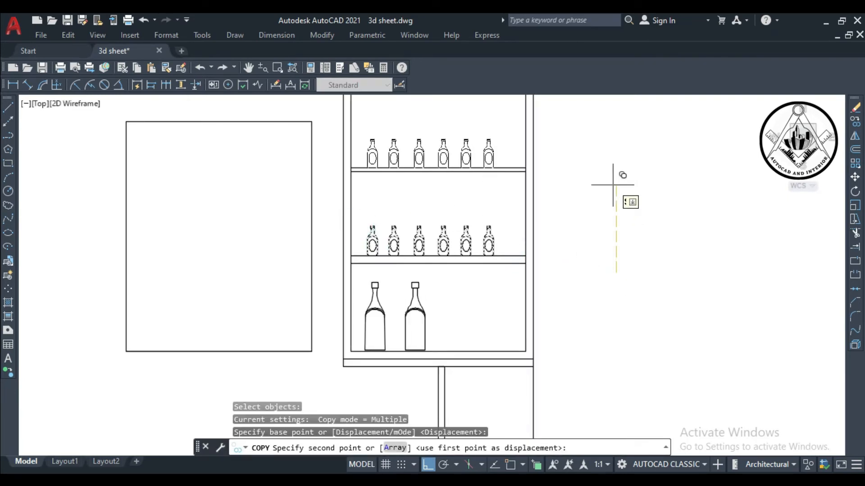
{"action": "left_click", "coordinate": [612, 184]}
{"action": "scroll", "coordinate": [598, 194], "scroll_direction": "down", "scroll_amount": 5}
{"action": "key", "text": "Escape"}
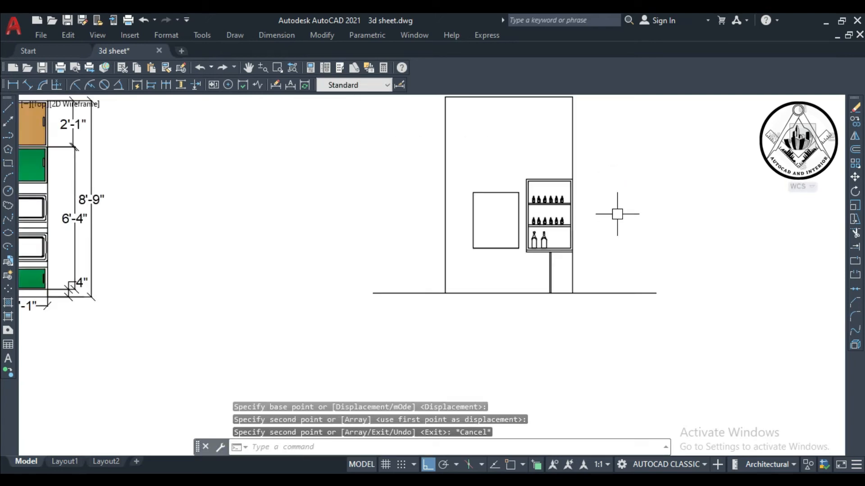
Copy the two large bottles sideways in the lowest compartment to make a row of four
{"action": "scroll", "coordinate": [617, 214], "scroll_direction": "up", "scroll_amount": 2}
{"action": "type", "text": "Co"}
{"action": "key", "text": "Return"}
{"action": "left_click", "coordinate": [498, 252]}
{"action": "left_click", "coordinate": [483, 253]}
{"action": "scroll", "coordinate": [585, 254], "scroll_direction": "up", "scroll_amount": 2}
{"action": "key", "text": "Return"}
{"action": "left_click", "coordinate": [572, 266]}
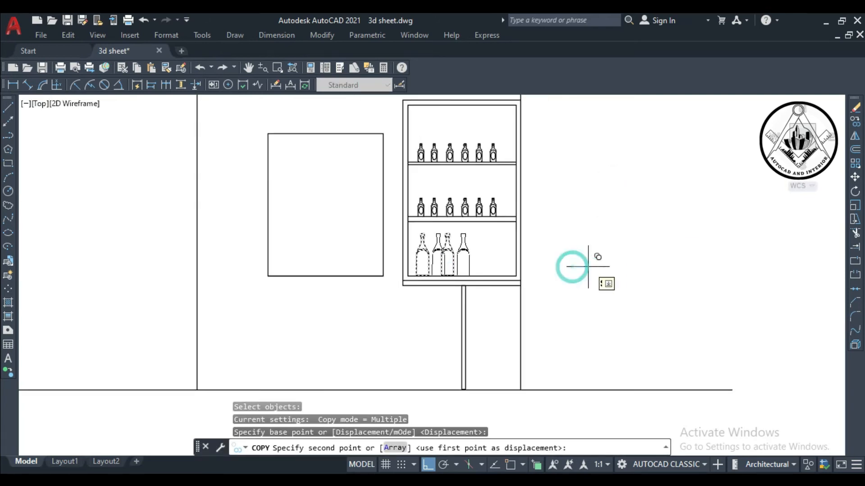
{"action": "left_click", "coordinate": [621, 267]}
{"action": "scroll", "coordinate": [617, 268], "scroll_direction": "down", "scroll_amount": 1}
{"action": "key", "text": "Escape"}
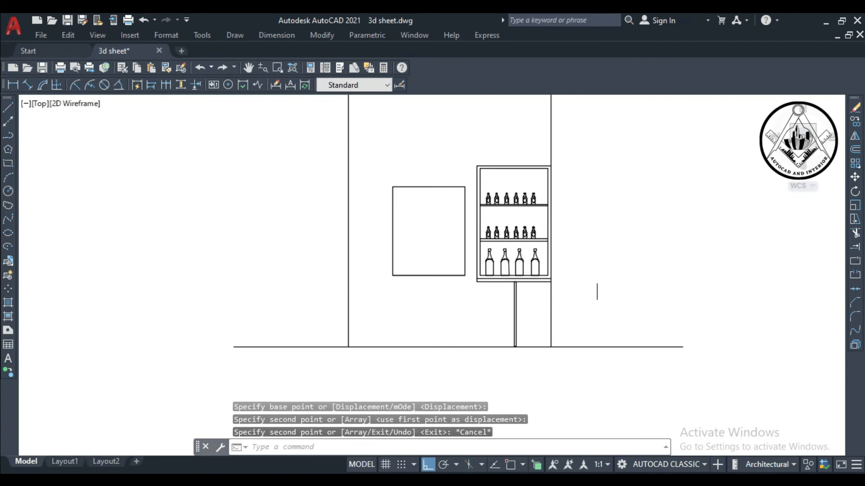
{"action": "scroll", "coordinate": [542, 257], "scroll_direction": "up", "scroll_amount": 3}
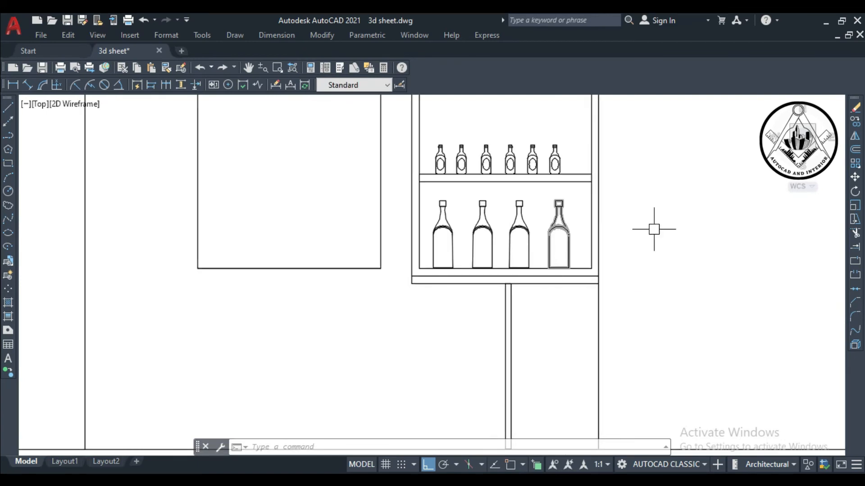
{"action": "type", "text": "o"}
{"action": "key", "text": "Return"}
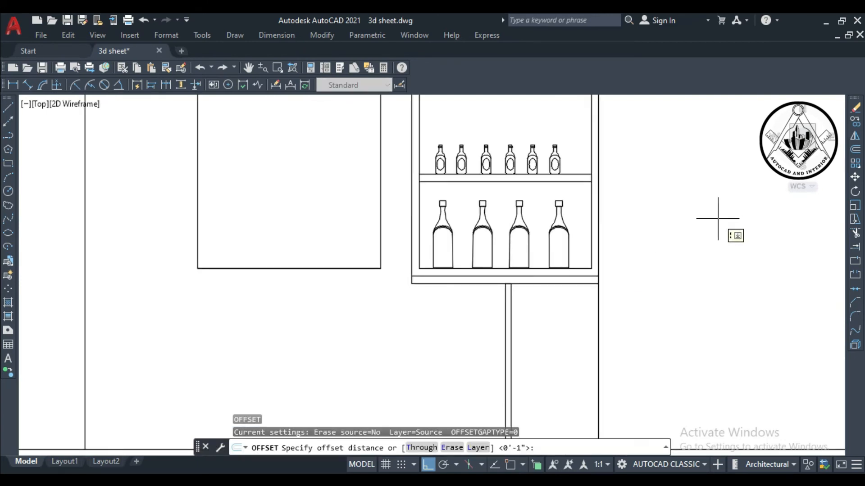
{"action": "type", "text": "6\""}
{"action": "key", "text": "Return"}
{"action": "scroll", "coordinate": [586, 260], "scroll_direction": "up", "scroll_amount": 2}
{"action": "left_click", "coordinate": [580, 272]}
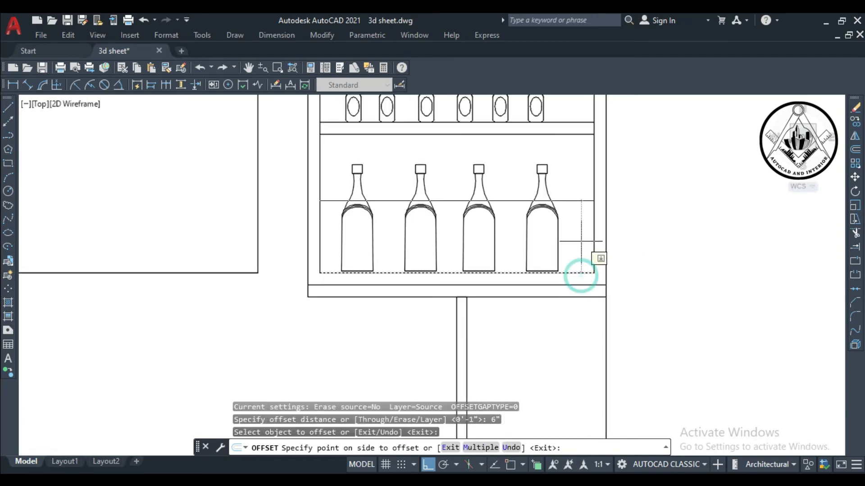
{"action": "key", "text": "Escape"}
Offset the lowest compartment's base line 3" upward across the large bottles
{"action": "key", "text": "Return"}
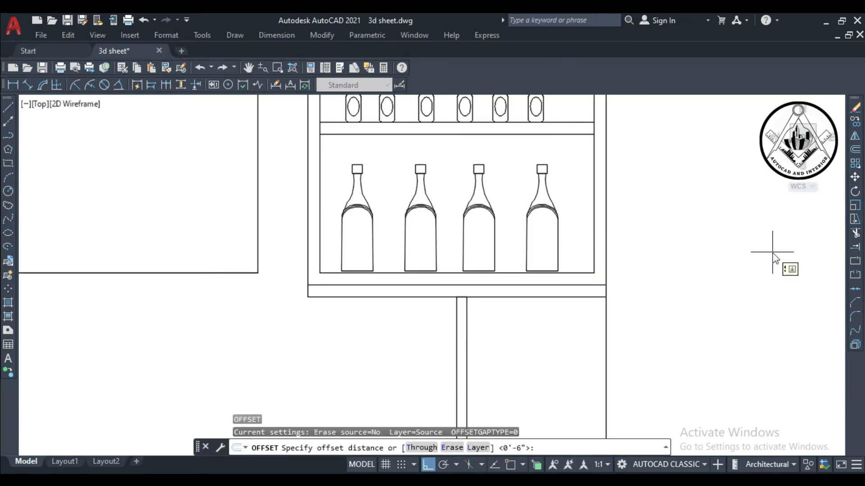
{"action": "type", "text": "3\""}
{"action": "key", "text": "Return"}
{"action": "left_click", "coordinate": [584, 273]}
{"action": "left_click", "coordinate": [580, 251]}
{"action": "key", "text": "Escape"}
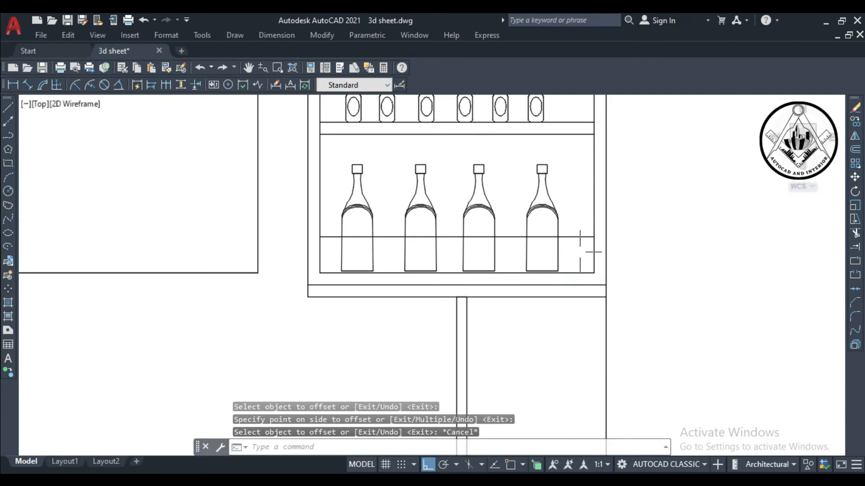
Trim away the parts of the four large bottles below the new horizontal line, including their leftover base lines
{"action": "key", "text": "Return"}
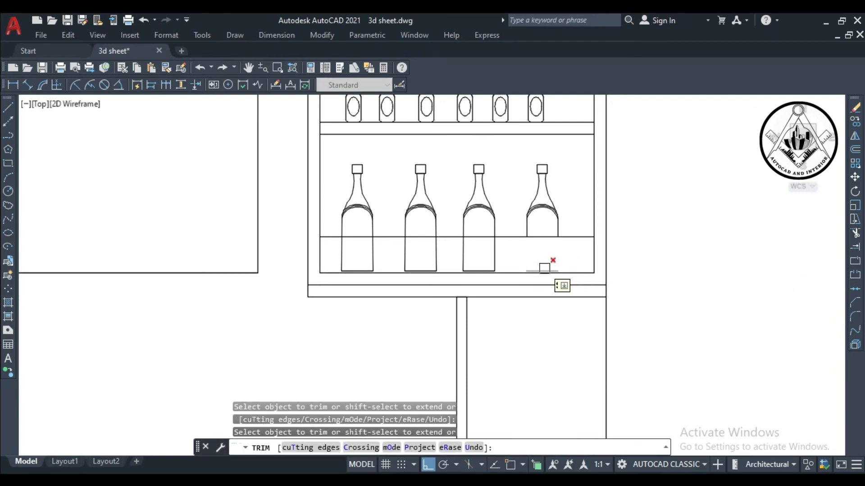
{"action": "scroll", "coordinate": [544, 269], "scroll_direction": "up", "scroll_amount": 4}
{"action": "mouse_move", "coordinate": [517, 256]}
{"action": "left_mouse_down"}
{"action": "mouse_move", "coordinate": [68, 217]}
{"action": "mouse_move", "coordinate": [372, 265]}
{"action": "left_mouse_up"}
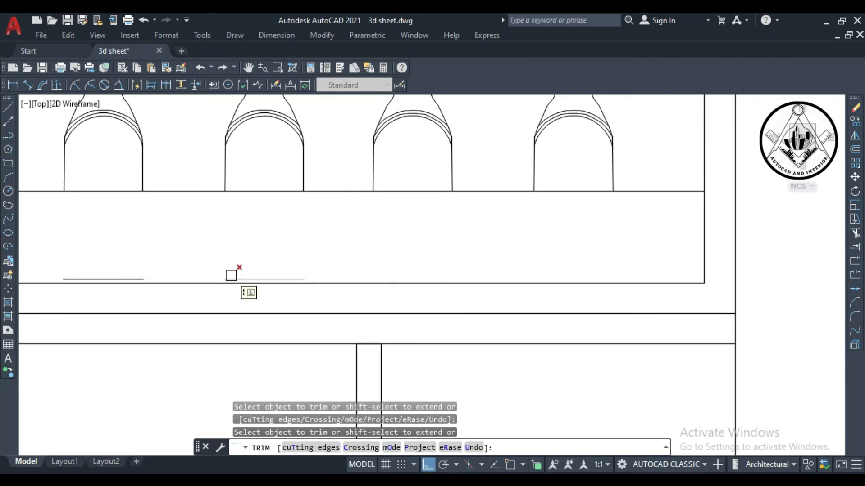
{"action": "scroll", "coordinate": [618, 226], "scroll_direction": "down", "scroll_amount": 5}
{"action": "key", "text": "Escape"}
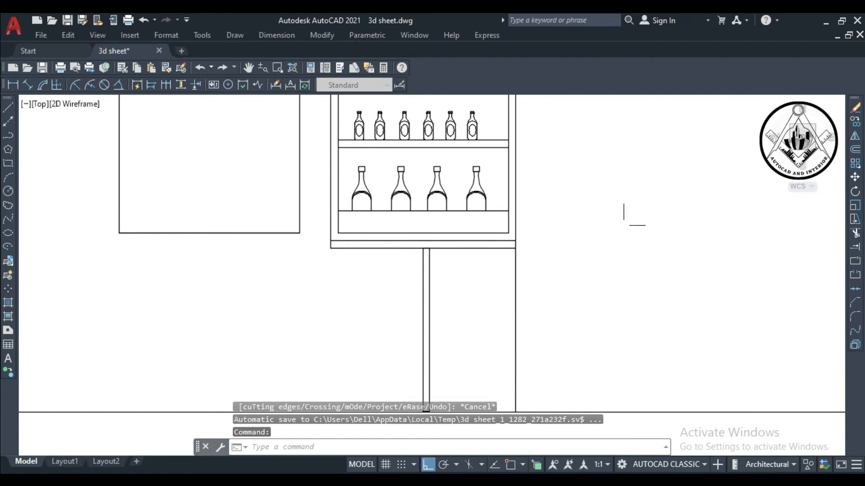
Offset the four sides of the rectangular opening 1" inward
{"action": "scroll", "coordinate": [587, 215], "scroll_direction": "down", "scroll_amount": 2}
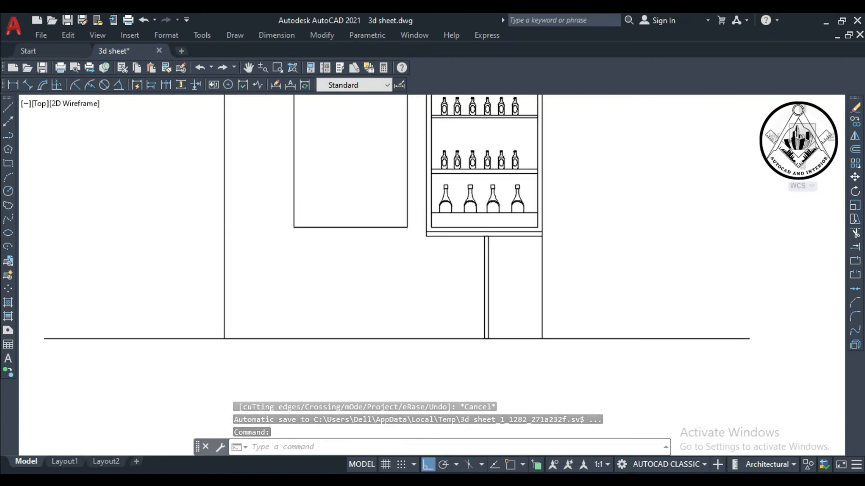
{"action": "scroll", "coordinate": [615, 193], "scroll_direction": "down", "scroll_amount": 2}
{"action": "type", "text": "o"}
{"action": "key", "text": "Return"}
{"action": "key", "text": "Return"}
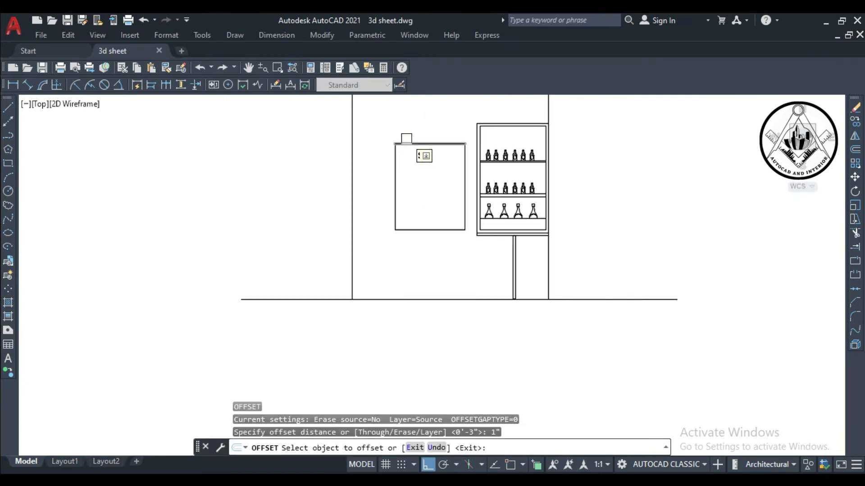
{"action": "left_click", "coordinate": [415, 170]}
{"action": "left_click", "coordinate": [421, 180]}
{"action": "left_click", "coordinate": [464, 185]}
{"action": "left_click", "coordinate": [438, 186]}
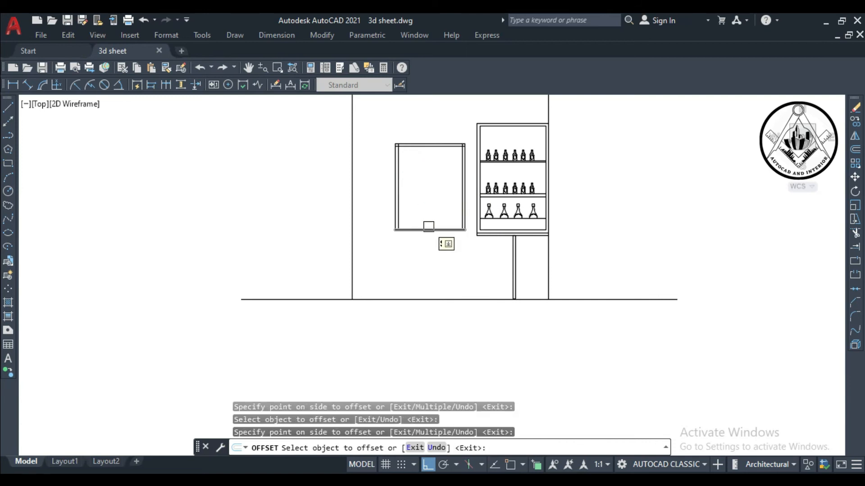
Fillet the offset lines' four crossings into clean corners to close the opening's inner frame
{"action": "key", "text": "Return"}
{"action": "type", "text": "f"}
{"action": "key", "text": "Return"}
{"action": "scroll", "coordinate": [424, 135], "scroll_direction": "up", "scroll_amount": 4}
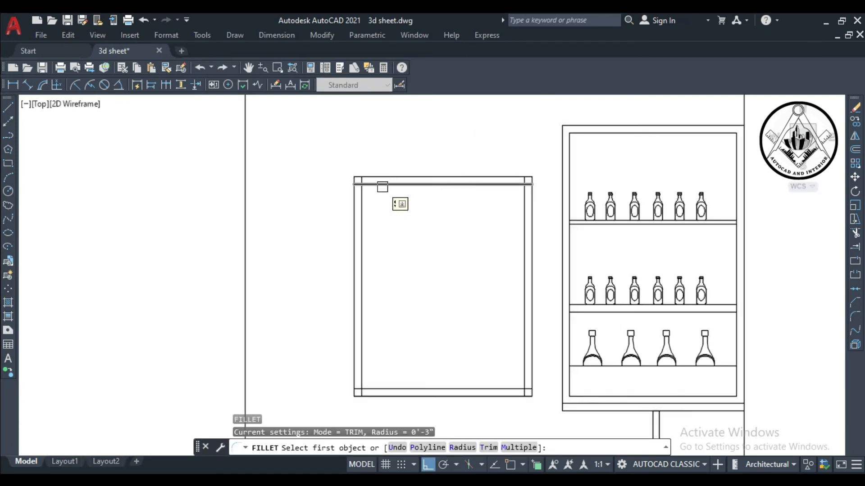
{"action": "left_click", "coordinate": [383, 186]}
{"action": "left_click", "coordinate": [361, 206]}
{"action": "key", "text": "Return"}
{"action": "left_click", "coordinate": [518, 185]}
{"action": "left_click", "coordinate": [524, 203]}
{"action": "key", "text": "Return"}
{"action": "left_click", "coordinate": [354, 378]}
{"action": "left_click", "coordinate": [380, 391]}
{"action": "key", "text": "Return"}
{"action": "left_click", "coordinate": [524, 362]}
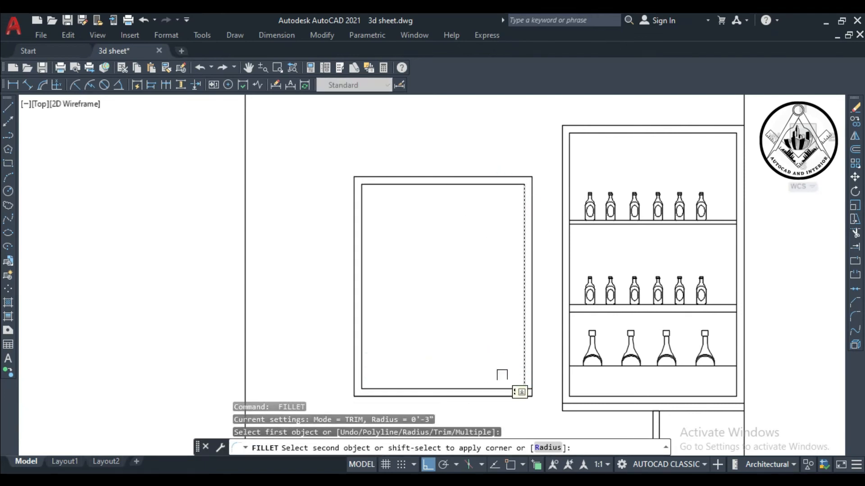
{"action": "key", "text": "Escape"}
Draw a vertical centre line between the top and bottom edges of the opening's inner frame
{"action": "scroll", "coordinate": [456, 324], "scroll_direction": "down", "scroll_amount": 2}
{"action": "left_click", "coordinate": [9, 108]}
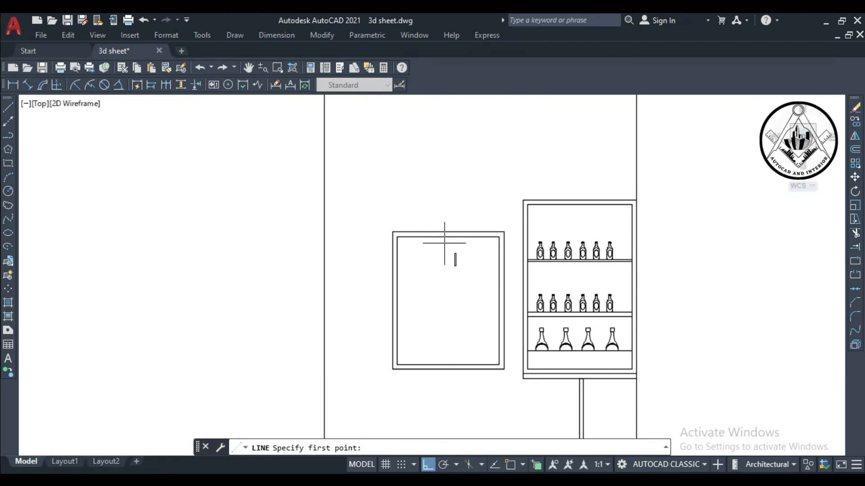
{"action": "left_click", "coordinate": [448, 236]}
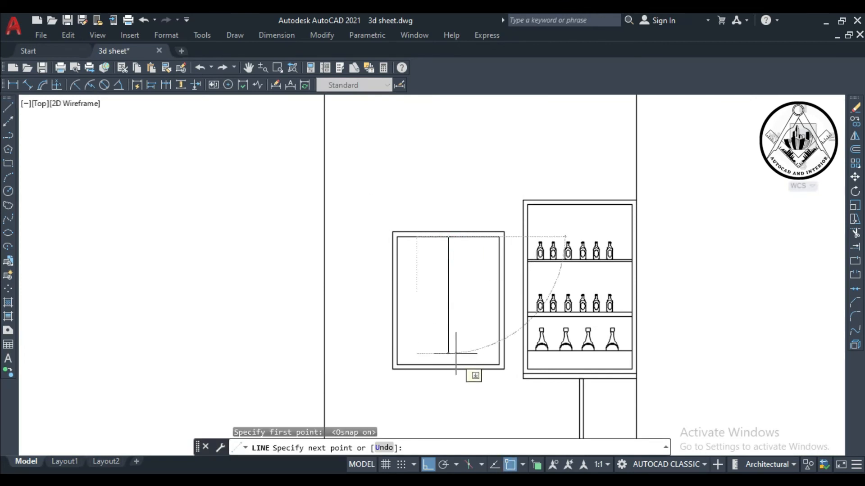
{"action": "left_click", "coordinate": [445, 365]}
{"action": "key", "text": "Return"}
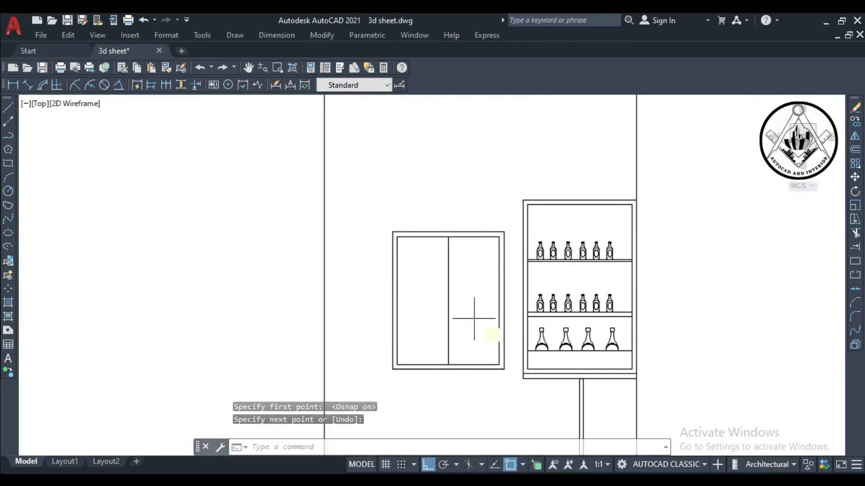
Offset the vertical centre line .5" to both sides and erase the original line to form a mullion
{"action": "type", "text": "o"}
{"action": "key", "text": "Return"}
{"action": "key", "text": "Return"}
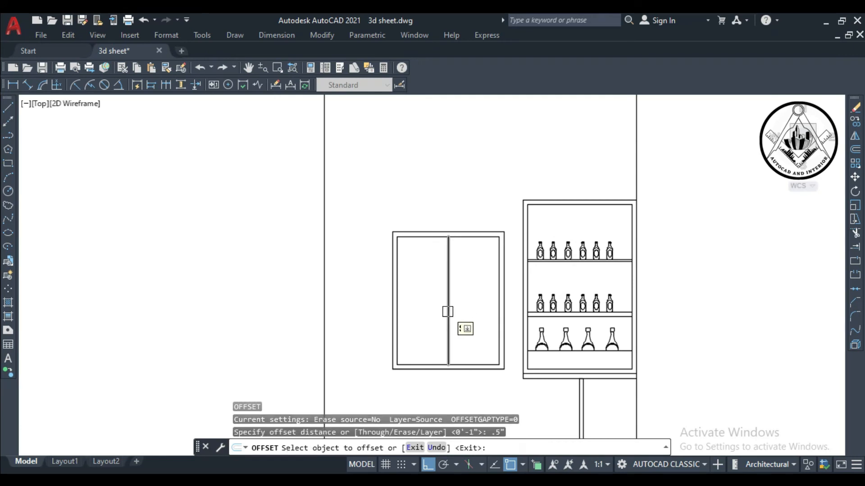
{"action": "left_click", "coordinate": [448, 311]}
{"action": "left_click", "coordinate": [458, 313]}
{"action": "scroll", "coordinate": [443, 318], "scroll_direction": "up", "scroll_amount": 2}
{"action": "left_click", "coordinate": [451, 315]}
{"action": "left_click", "coordinate": [419, 316]}
{"action": "key", "text": "Escape"}
{"action": "scroll", "coordinate": [451, 317], "scroll_direction": "up", "scroll_amount": 1}
{"action": "left_click", "coordinate": [451, 317]}
{"action": "scroll", "coordinate": [451, 314], "scroll_direction": "down", "scroll_amount": 1}
{"action": "key", "text": "Escape"}
{"action": "scroll", "coordinate": [454, 304], "scroll_direction": "up", "scroll_amount": 3}
{"action": "left_click", "coordinate": [456, 300]}
{"action": "scroll", "coordinate": [455, 299], "scroll_direction": "down", "scroll_amount": 4}
{"action": "key", "text": "Delete"}
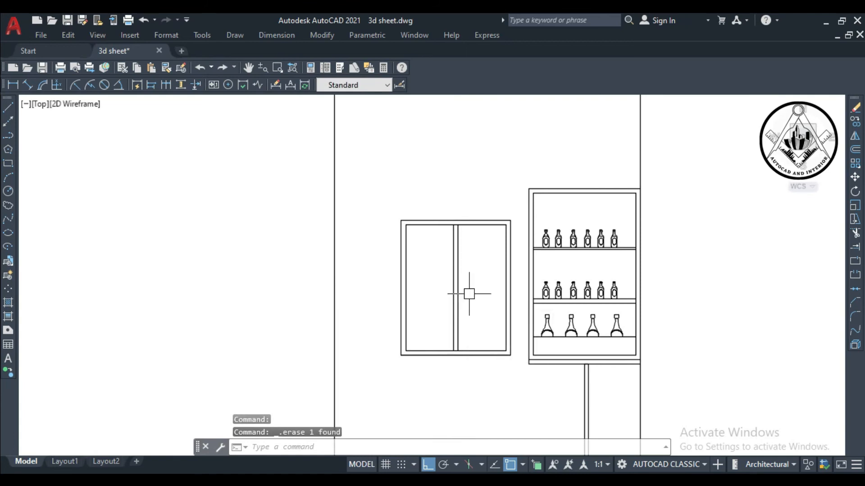
Trim the inner frame's top and bottom lines between the two mullion lines
{"action": "key", "text": "Return"}
{"action": "scroll", "coordinate": [460, 234], "scroll_direction": "up", "scroll_amount": 4}
{"action": "scroll", "coordinate": [432, 304], "scroll_direction": "down", "scroll_amount": 3}
{"action": "scroll", "coordinate": [391, 351], "scroll_direction": "up", "scroll_amount": 3}
{"action": "scroll", "coordinate": [392, 350], "scroll_direction": "down", "scroll_amount": 3}
{"action": "key", "text": "Escape"}
Offset the top inner lines of both window panes 6" downward
{"action": "type", "text": "o"}
{"action": "key", "text": "Return"}
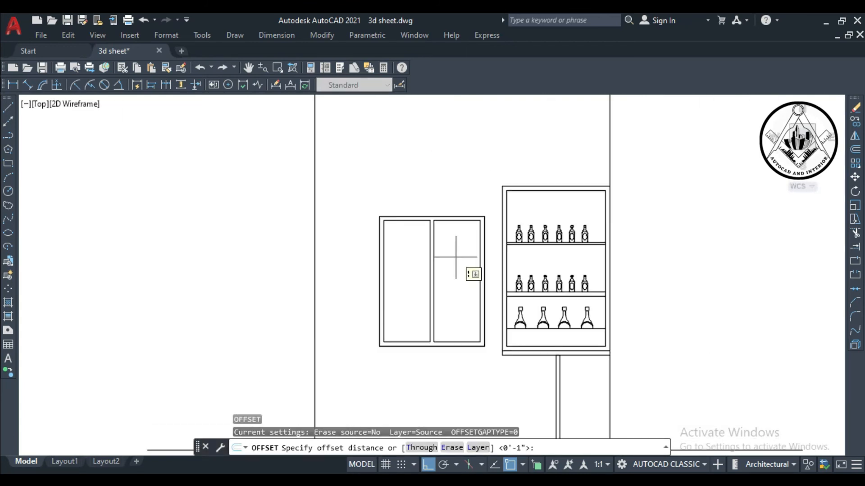
{"action": "key", "text": "Return"}
{"action": "left_click", "coordinate": [461, 221]}
{"action": "left_click", "coordinate": [461, 271]}
{"action": "left_click", "coordinate": [412, 221]}
{"action": "left_click", "coordinate": [417, 268]}
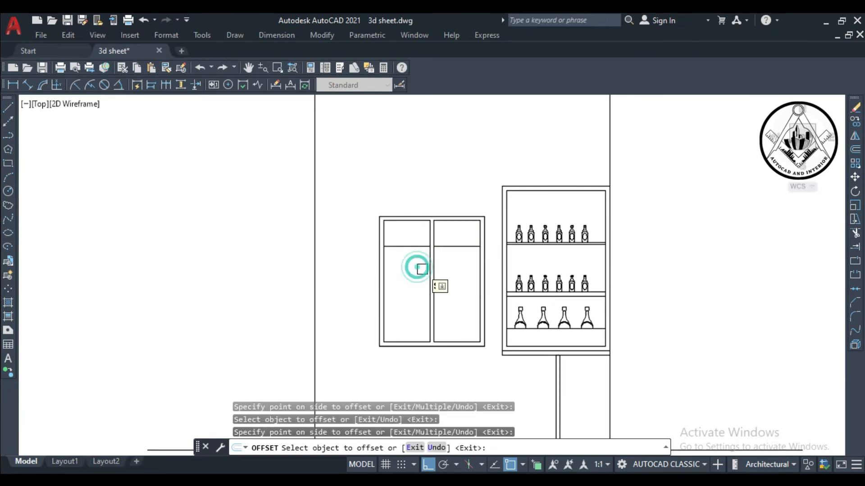
Extend the new horizontal line across the mullion to join both panes
{"action": "scroll", "coordinate": [434, 274], "scroll_direction": "up", "scroll_amount": 2}
{"action": "key", "text": "Escape"}
{"action": "type", "text": "ex"}
{"action": "key", "text": "Return"}
{"action": "left_click", "coordinate": [456, 232]}
{"action": "left_click", "coordinate": [453, 233]}
{"action": "key", "text": "Escape"}
Trim the mullion lines above the horizontal line and extend the inner frame's top line across the gap
{"action": "type", "text": "tr"}
{"action": "key", "text": "Return"}
{"action": "left_click", "coordinate": [405, 210]}
{"action": "left_click", "coordinate": [449, 215]}
{"action": "key", "text": "Escape"}
{"action": "type", "text": "ex"}
{"action": "key", "text": "Return"}
{"action": "left_click", "coordinate": [445, 192]}
{"action": "key", "text": "Escape"}
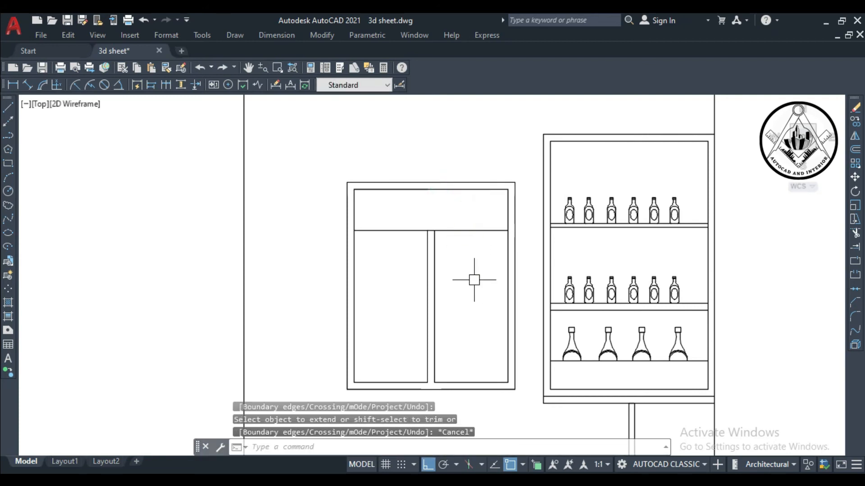
Offset both parts of the window's horizontal line 1" downward to form a crossbar
{"action": "type", "text": "o"}
{"action": "key", "text": "Return"}
{"action": "key", "text": "Return"}
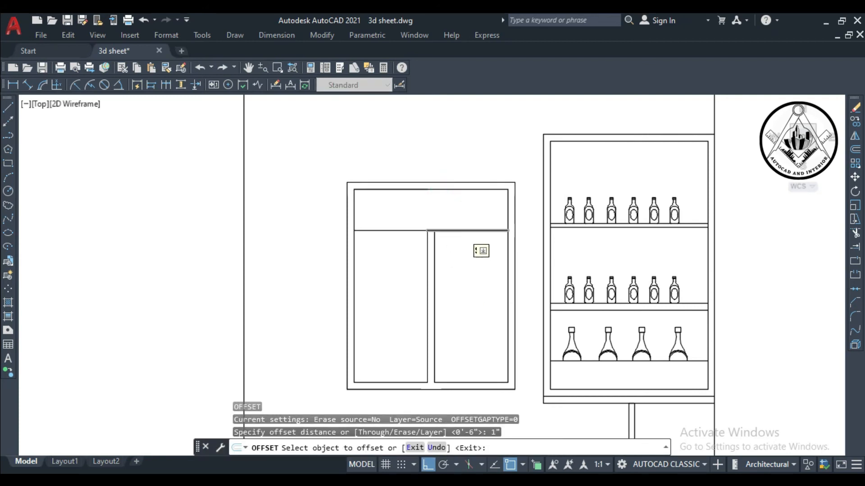
{"action": "left_click", "coordinate": [462, 232]}
{"action": "left_click", "coordinate": [465, 254]}
{"action": "left_click", "coordinate": [415, 231]}
{"action": "left_click", "coordinate": [419, 264]}
{"action": "key", "text": "Escape"}
Trim the mullion segments inside the crossbar and save the drawing
{"action": "scroll", "coordinate": [425, 252], "scroll_direction": "up", "scroll_amount": 4}
{"action": "type", "text": "tr"}
{"action": "key", "text": "Return"}
{"action": "key", "text": "Return"}
{"action": "left_click", "coordinate": [465, 205]}
{"action": "left_click", "coordinate": [419, 206]}
{"action": "scroll", "coordinate": [469, 241], "scroll_direction": "down", "scroll_amount": 7}
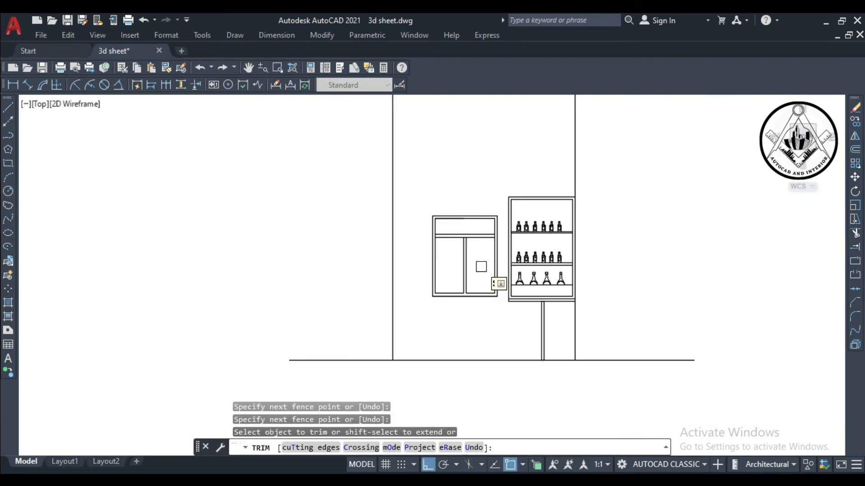
{"action": "key", "text": "Escape"}
{"action": "key", "text": "ctrl+s"}
Set up a one-color gray gradient fill with the last pattern of the first row
{"action": "scroll", "coordinate": [474, 270], "scroll_direction": "down", "scroll_amount": 2}
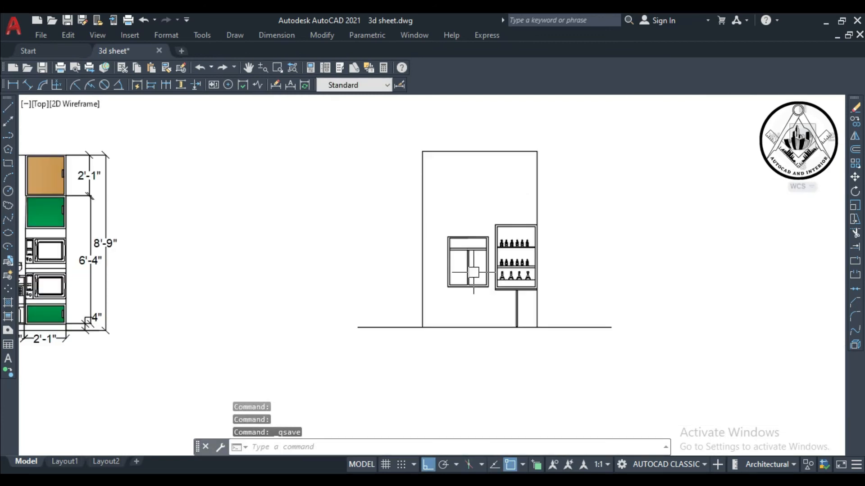
{"action": "type", "text": "h"}
{"action": "key", "text": "Return"}
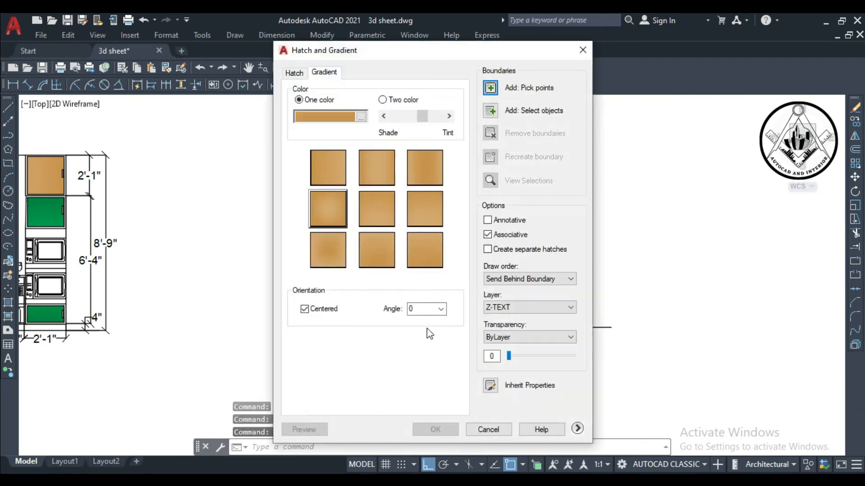
{"action": "left_click", "coordinate": [361, 117]}
{"action": "left_click", "coordinate": [352, 154]}
{"action": "left_click", "coordinate": [425, 278]}
{"action": "left_click", "coordinate": [417, 350]}
{"action": "left_click", "coordinate": [430, 169]}
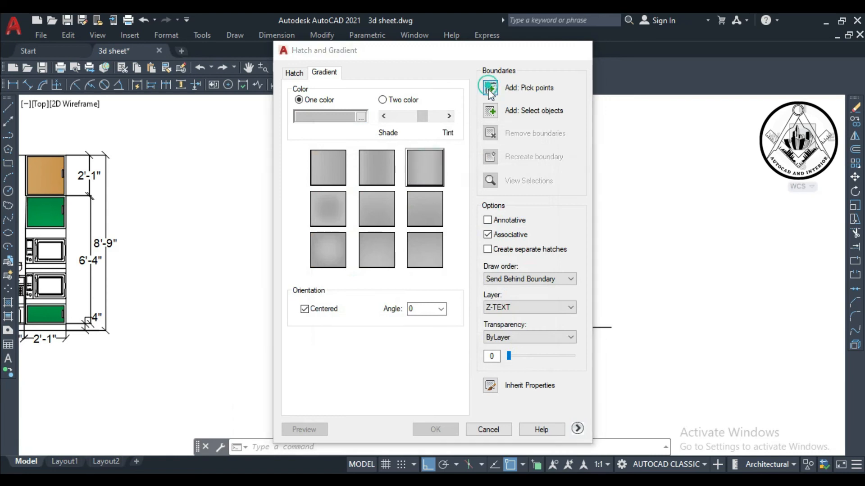
Fill the window's outer frame, mullion and crossbar with the gray gradient
{"action": "left_click", "coordinate": [490, 88]}
{"action": "scroll", "coordinate": [471, 262], "scroll_direction": "up", "scroll_amount": 6}
{"action": "left_click", "coordinate": [468, 203]}
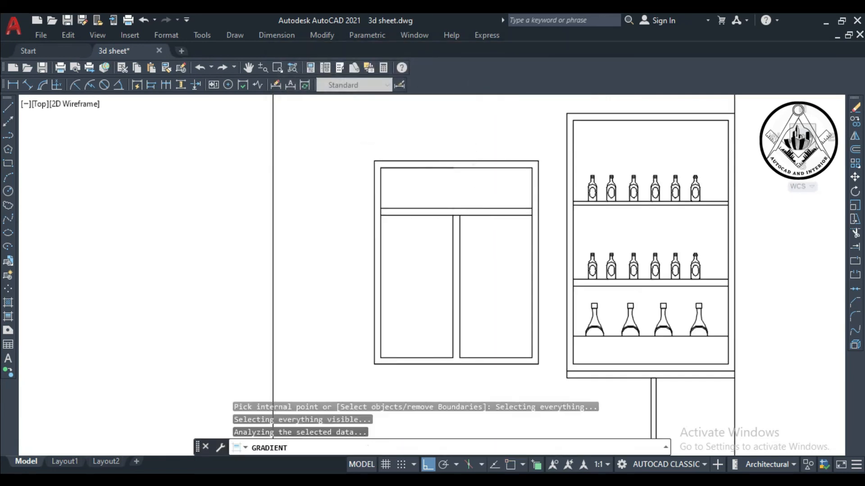
{"action": "left_click", "coordinate": [469, 214]}
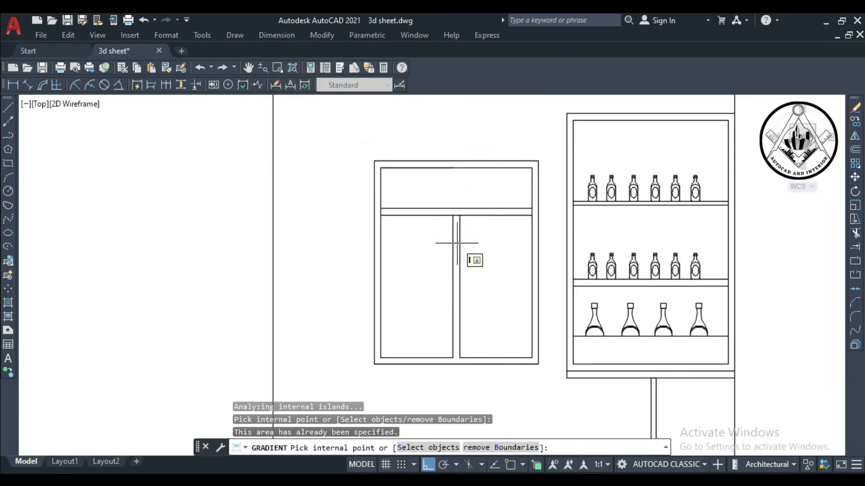
{"action": "key", "text": "Return"}
{"action": "key", "text": "Return"}
{"action": "key", "text": "Return"}
{"action": "left_click", "coordinate": [490, 88]}
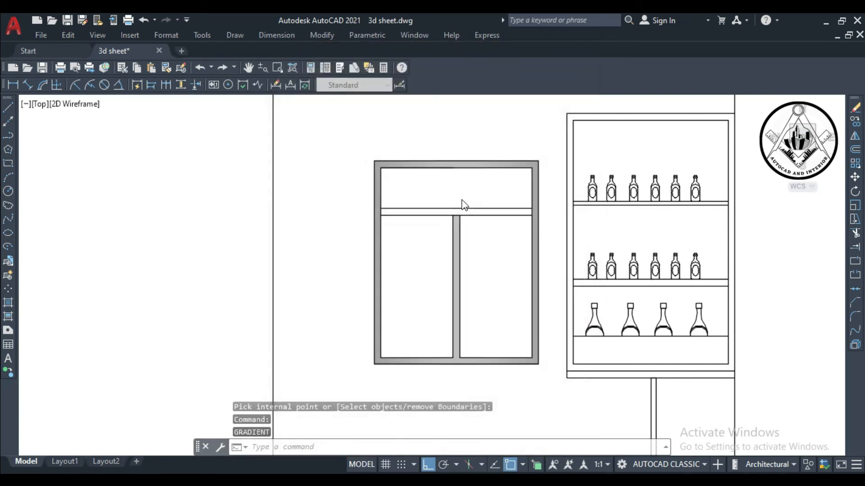
{"action": "left_click", "coordinate": [471, 212]}
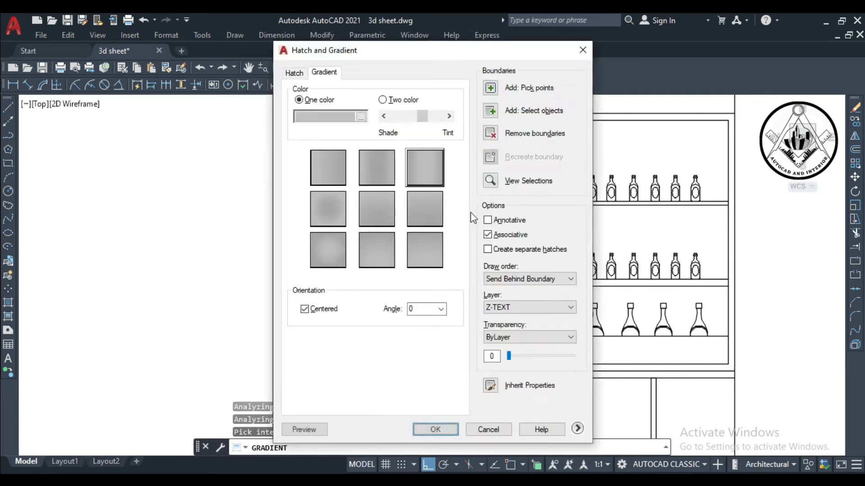
{"action": "scroll", "coordinate": [472, 245], "scroll_direction": "down", "scroll_amount": 3}
{"action": "key", "text": "Return"}
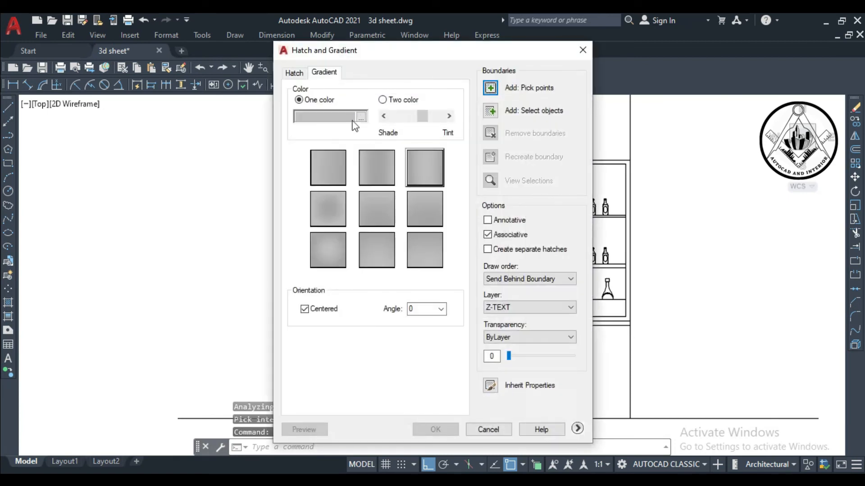
{"action": "left_click", "coordinate": [361, 116]}
{"action": "left_click", "coordinate": [538, 132]}
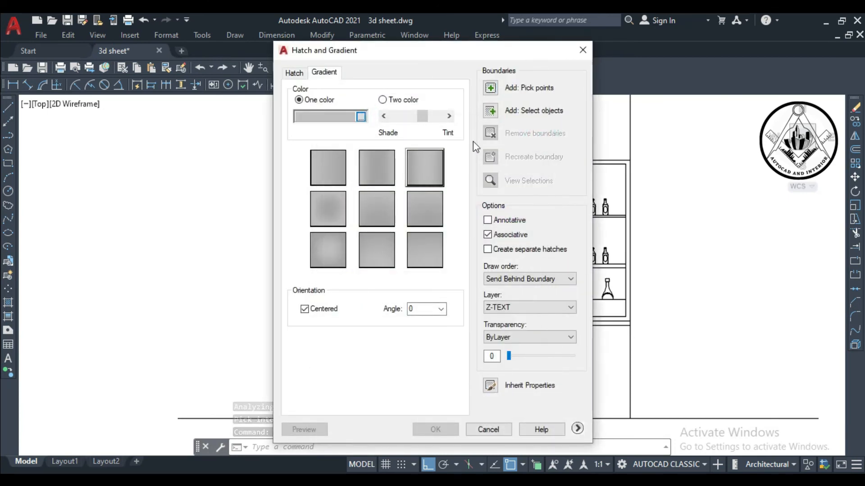
{"action": "left_click", "coordinate": [583, 50]}
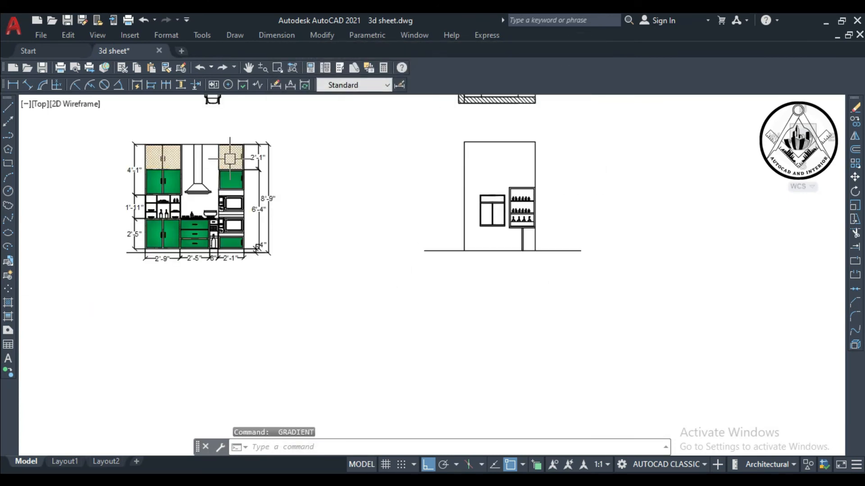
Start a gradient fill that inherits the wood-brown properties from the first elevation's tall-unit upper door
{"action": "scroll", "coordinate": [229, 158], "scroll_direction": "up", "scroll_amount": 2}
{"action": "type", "text": "gd"}
{"action": "key", "text": "Return"}
{"action": "left_click", "coordinate": [490, 385]}
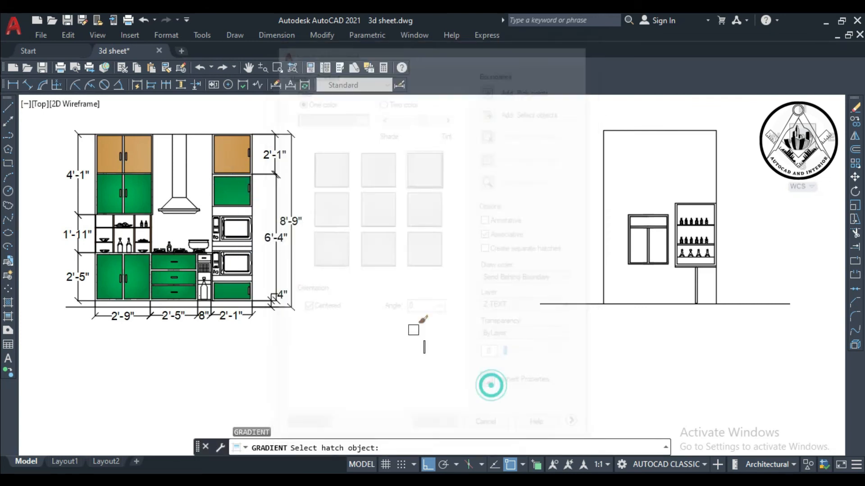
{"action": "left_click", "coordinate": [239, 173]}
{"action": "scroll", "coordinate": [753, 222], "scroll_direction": "up", "scroll_amount": 10}
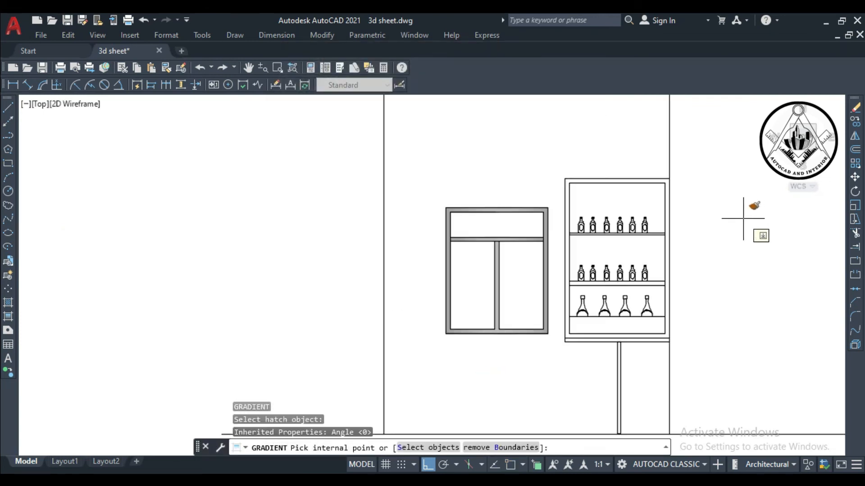
Fill the shelf unit's bottom board and support leg with the inherited brown gradient
{"action": "left_click", "coordinate": [612, 206]}
{"action": "left_click", "coordinate": [546, 276]}
{"action": "scroll", "coordinate": [550, 266], "scroll_direction": "down", "scroll_amount": 3}
{"action": "scroll", "coordinate": [559, 378], "scroll_direction": "up", "scroll_amount": 4}
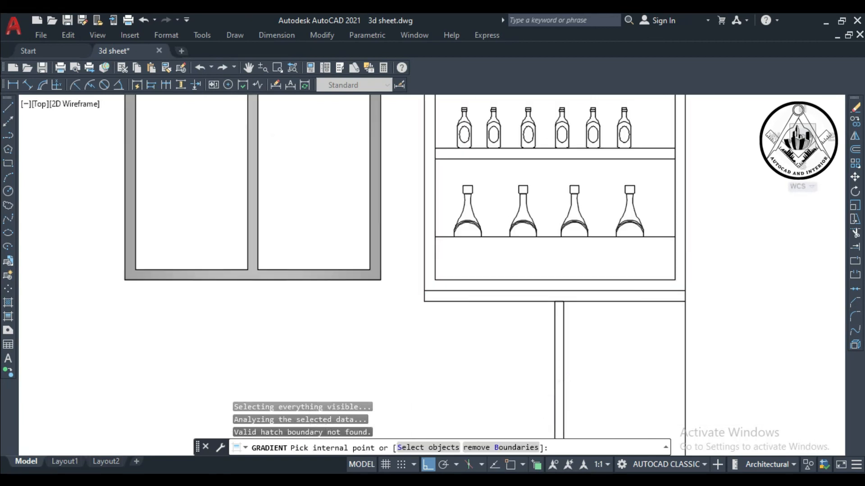
{"action": "left_click", "coordinate": [559, 377]}
{"action": "key", "text": "Return"}
{"action": "key", "text": "Return"}
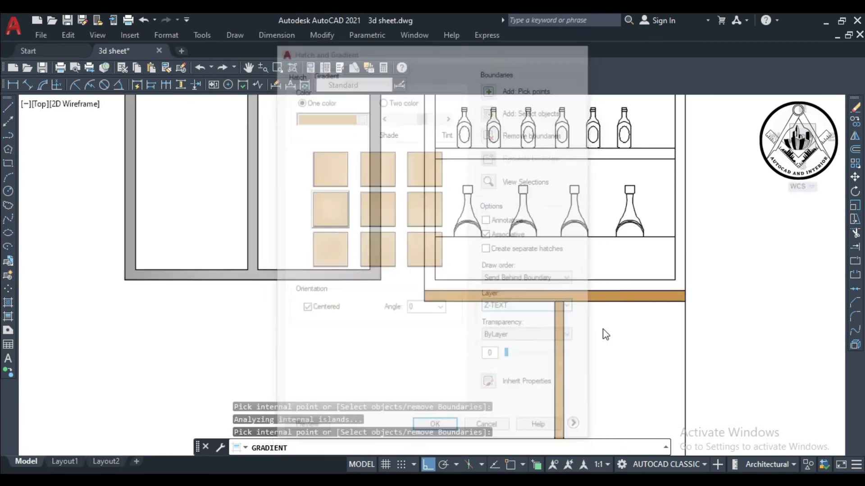
Try to fill the shelf unit's outer frame with the brown gradient
{"action": "scroll", "coordinate": [585, 323], "scroll_direction": "down", "scroll_amount": 4}
{"action": "scroll", "coordinate": [581, 314], "scroll_direction": "up", "scroll_amount": 4}
{"action": "key", "text": "Return"}
{"action": "key", "text": "Escape"}
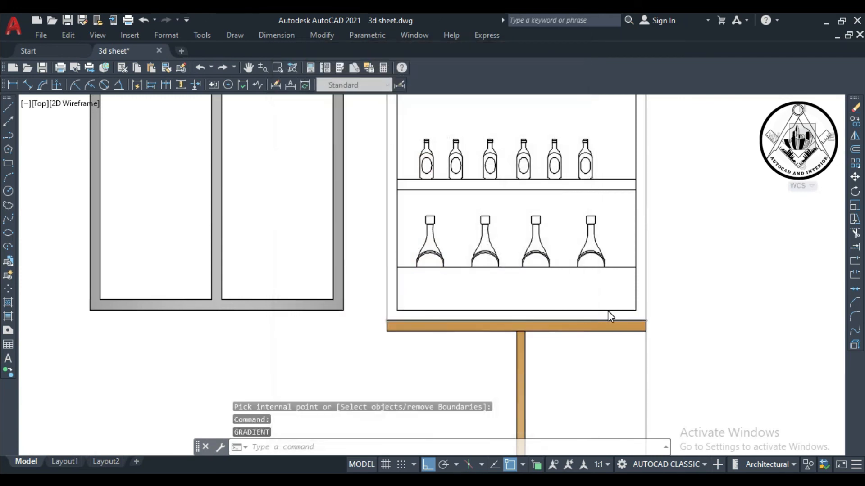
{"action": "scroll", "coordinate": [598, 314], "scroll_direction": "up", "scroll_amount": 4}
{"action": "left_click", "coordinate": [597, 318]}
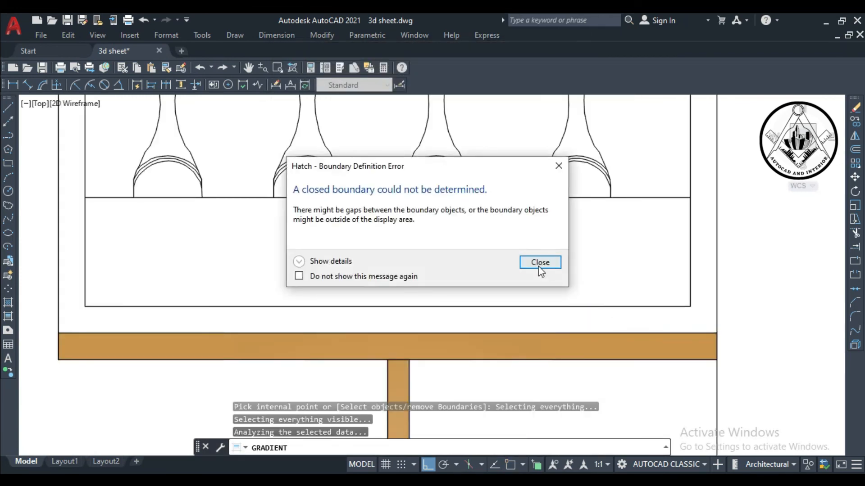
{"action": "left_click", "coordinate": [539, 266]}
{"action": "scroll", "coordinate": [569, 340], "scroll_direction": "down", "scroll_amount": 6}
{"action": "scroll", "coordinate": [571, 344], "scroll_direction": "down", "scroll_amount": 2}
{"action": "key", "text": "Escape"}
{"action": "key", "text": "Escape"}
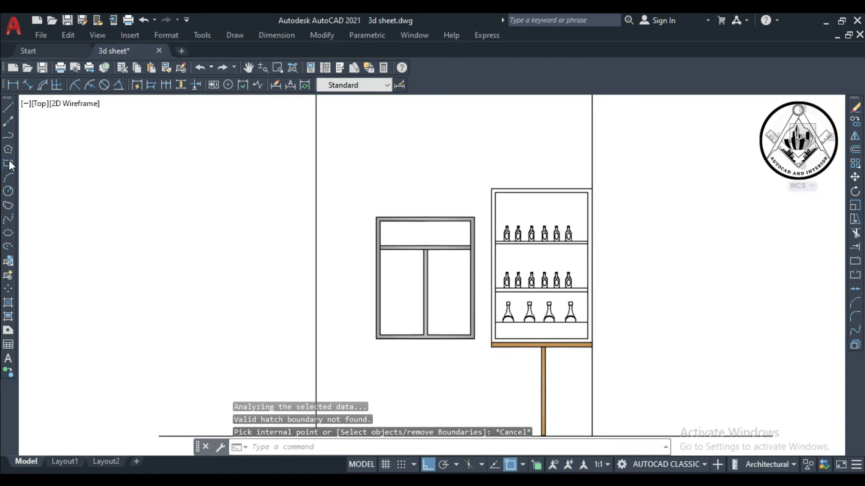
Draw a rectangle over the shelf unit's outer frame, from its upper-left corner to its lower-right corner above the bottom board
{"action": "left_click", "coordinate": [8, 164]}
{"action": "scroll", "coordinate": [491, 201], "scroll_direction": "up", "scroll_amount": 4}
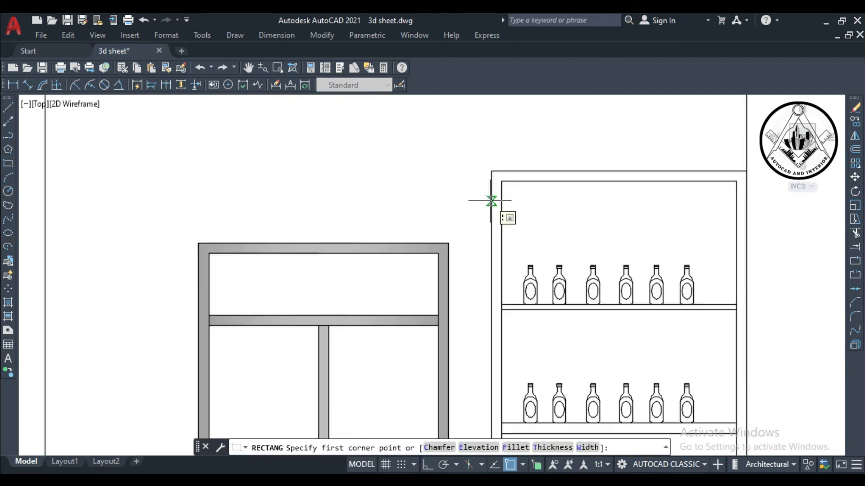
{"action": "left_click", "coordinate": [491, 170]}
{"action": "scroll", "coordinate": [529, 203], "scroll_direction": "down", "scroll_amount": 2}
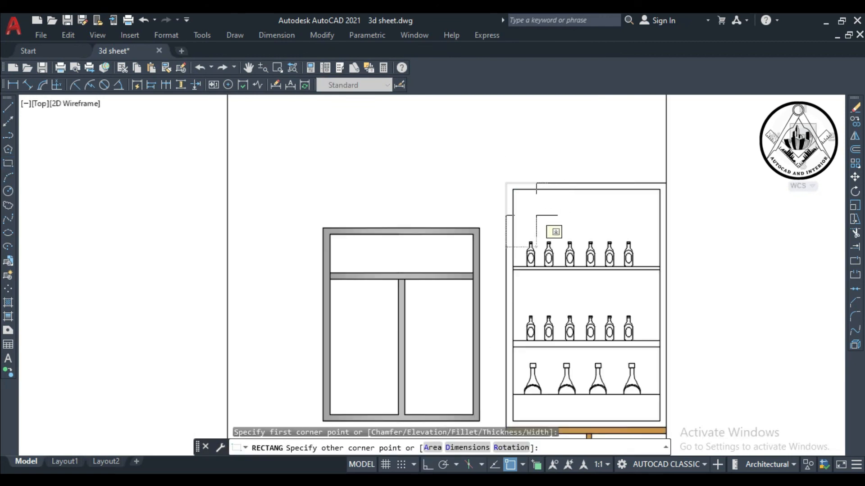
{"action": "left_click", "coordinate": [666, 427]}
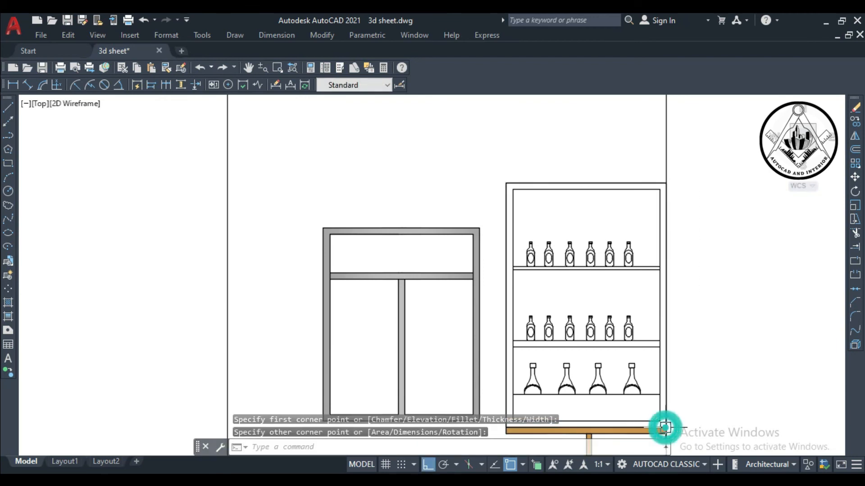
Draw a rectangle along the shelf unit's inner frame outline, from its upper-left to its lower-right inner corner
{"action": "key", "text": "space"}
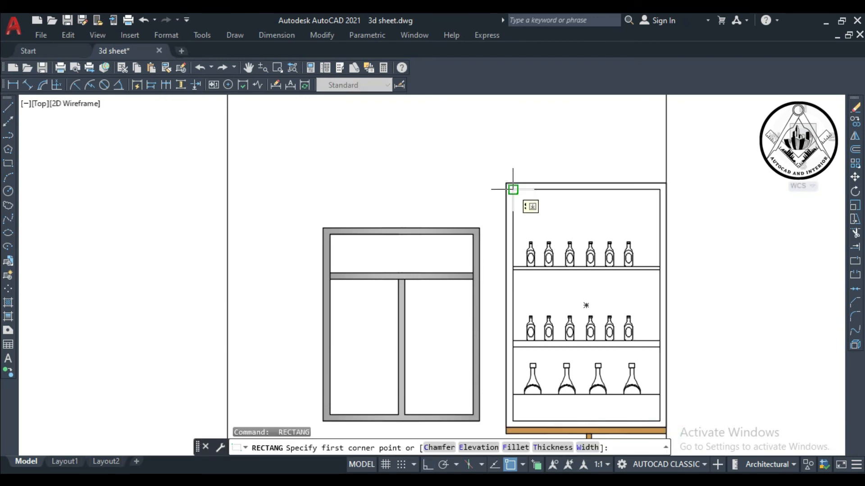
{"action": "left_click", "coordinate": [513, 189]}
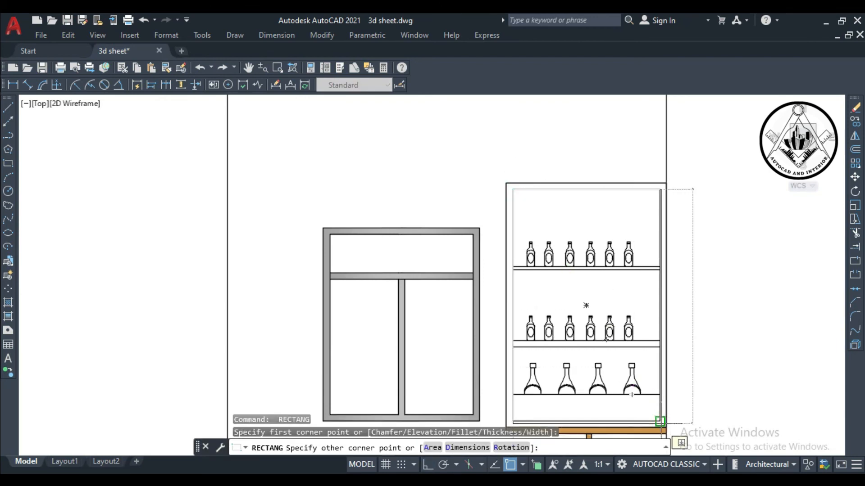
{"action": "scroll", "coordinate": [660, 421], "scroll_direction": "up", "scroll_amount": 2}
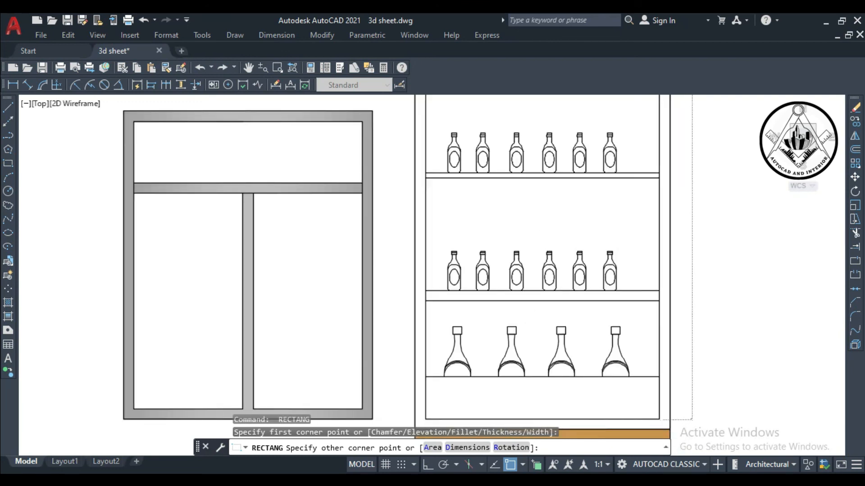
{"action": "left_click", "coordinate": [660, 420]}
{"action": "scroll", "coordinate": [582, 344], "scroll_direction": "down", "scroll_amount": 6}
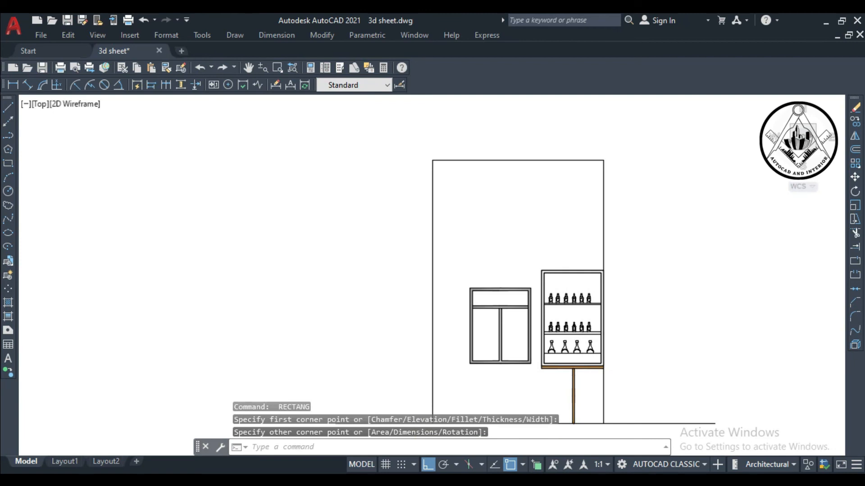
Fill the shelf unit's outer frame and shelf board with the brown one-color gradient, centered at angle 0
{"action": "type", "text": "h"}
{"action": "key", "text": "Return"}
{"action": "left_click", "coordinate": [491, 88]}
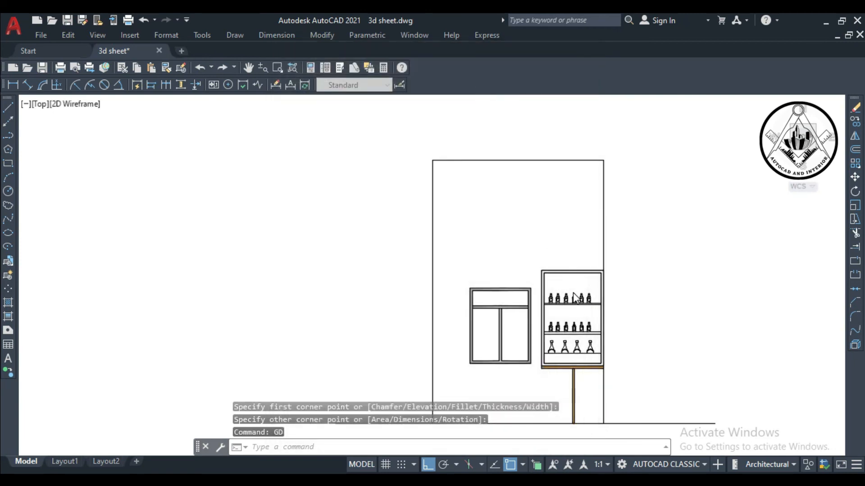
{"action": "scroll", "coordinate": [576, 298], "scroll_direction": "up", "scroll_amount": 5}
{"action": "left_click", "coordinate": [562, 149]}
{"action": "scroll", "coordinate": [562, 149], "scroll_direction": "down", "scroll_amount": 3}
{"action": "scroll", "coordinate": [564, 167], "scroll_direction": "up", "scroll_amount": 2}
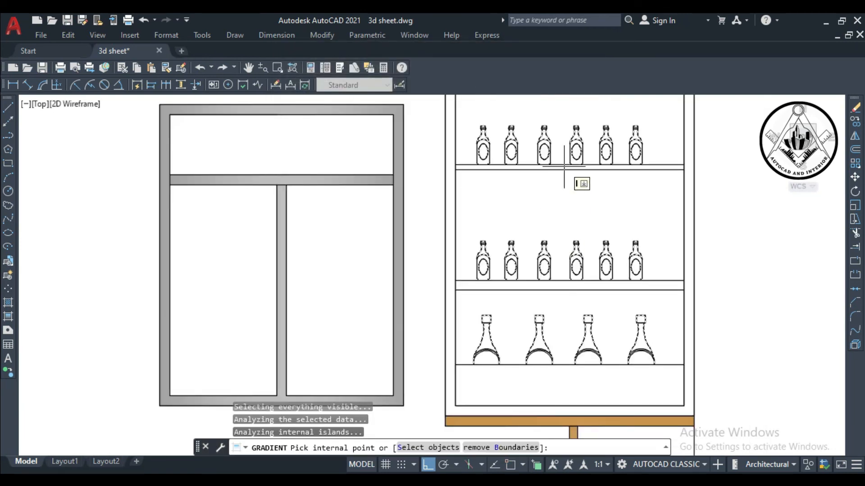
{"action": "scroll", "coordinate": [564, 167], "scroll_direction": "up", "scroll_amount": 2}
{"action": "left_click", "coordinate": [610, 372]}
{"action": "scroll", "coordinate": [567, 301], "scroll_direction": "down", "scroll_amount": 4}
{"action": "key", "text": "Return"}
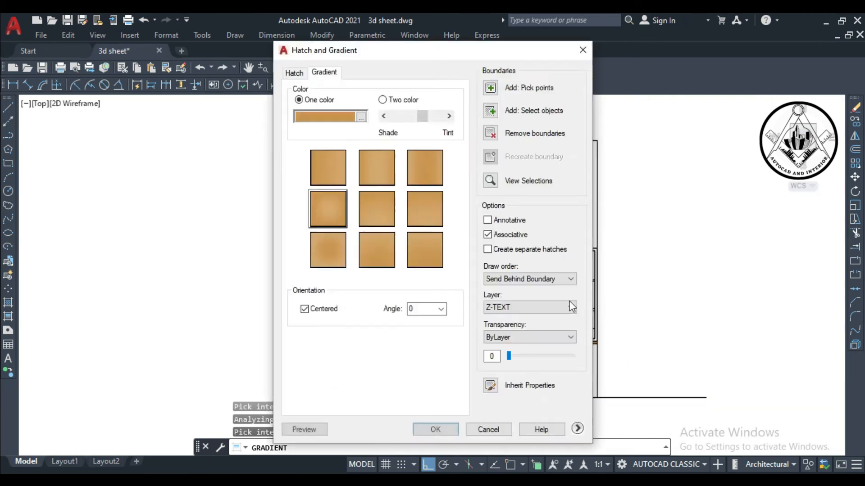
{"action": "key", "text": "Return"}
Save the drawing with the shelf unit's gradient fills
{"action": "scroll", "coordinate": [627, 309], "scroll_direction": "up", "scroll_amount": 1}
{"action": "scroll", "coordinate": [554, 297], "scroll_direction": "up", "scroll_amount": 2}
{"action": "key", "text": "Return"}
{"action": "key", "text": "ctrl+s"}
Examine the two kitchen floor plans and the two colored, dimensioned elevations below them
{"action": "scroll", "coordinate": [551, 275], "scroll_direction": "down", "scroll_amount": 8}
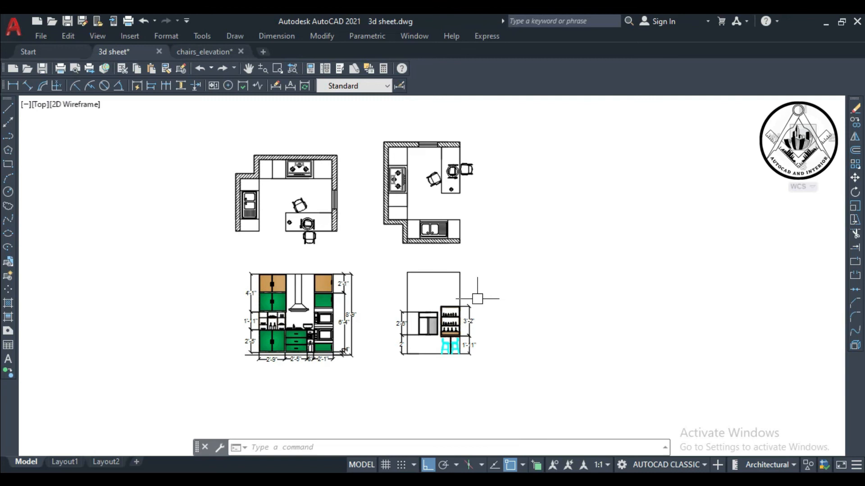
{"action": "scroll", "coordinate": [384, 339], "scroll_direction": "up", "scroll_amount": 3}
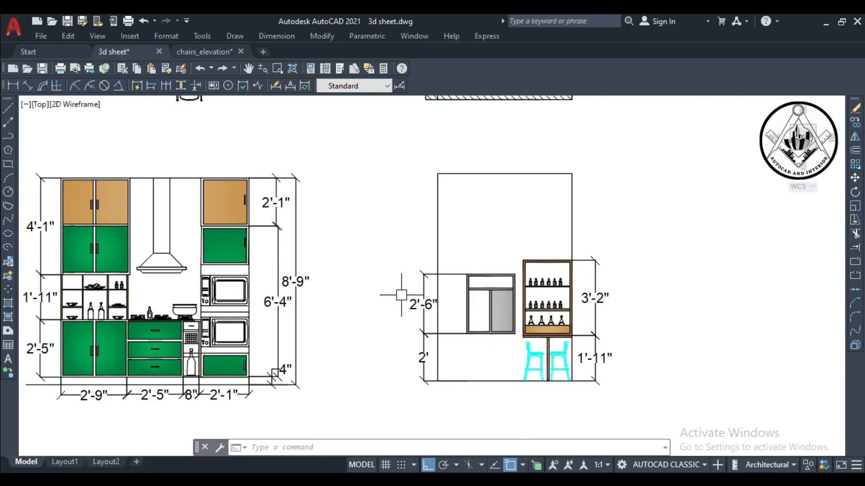
{"action": "scroll", "coordinate": [401, 295], "scroll_direction": "down", "scroll_amount": 4}
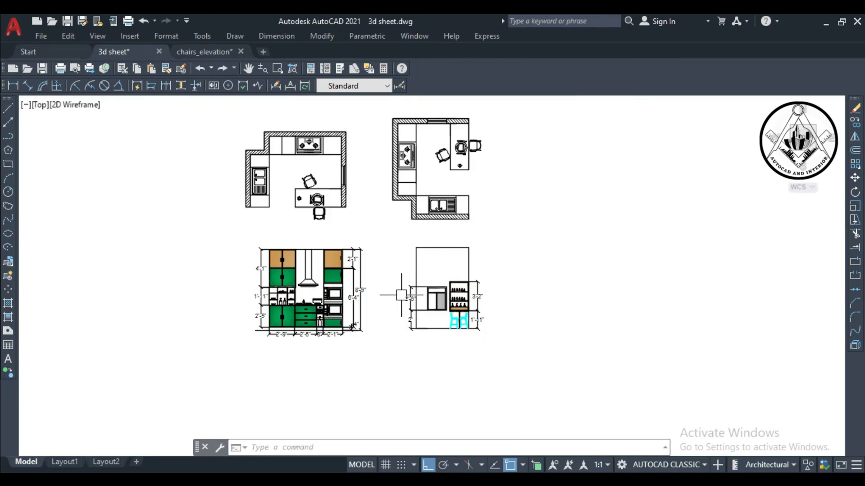
{"action": "scroll", "coordinate": [401, 295], "scroll_direction": "up", "scroll_amount": 4}
{"action": "scroll", "coordinate": [401, 291], "scroll_direction": "down", "scroll_amount": 4}
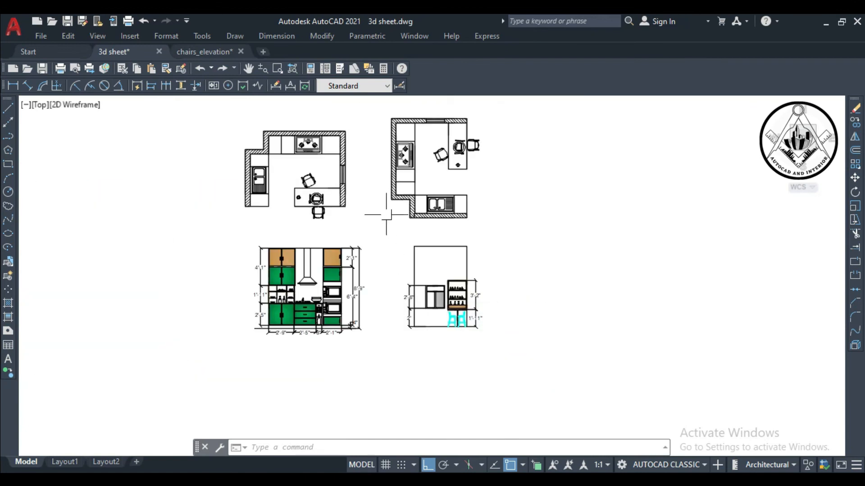
{"action": "scroll", "coordinate": [416, 251], "scroll_direction": "up", "scroll_amount": 2}
{"action": "scroll", "coordinate": [418, 251], "scroll_direction": "down", "scroll_amount": 2}
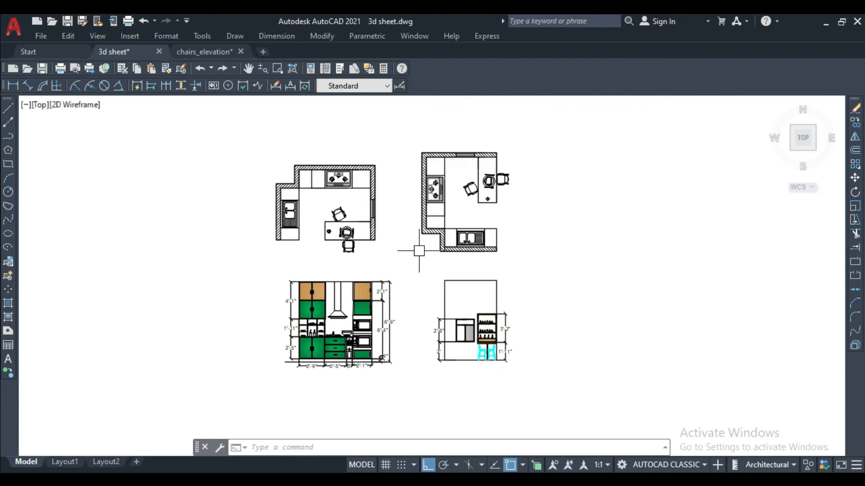